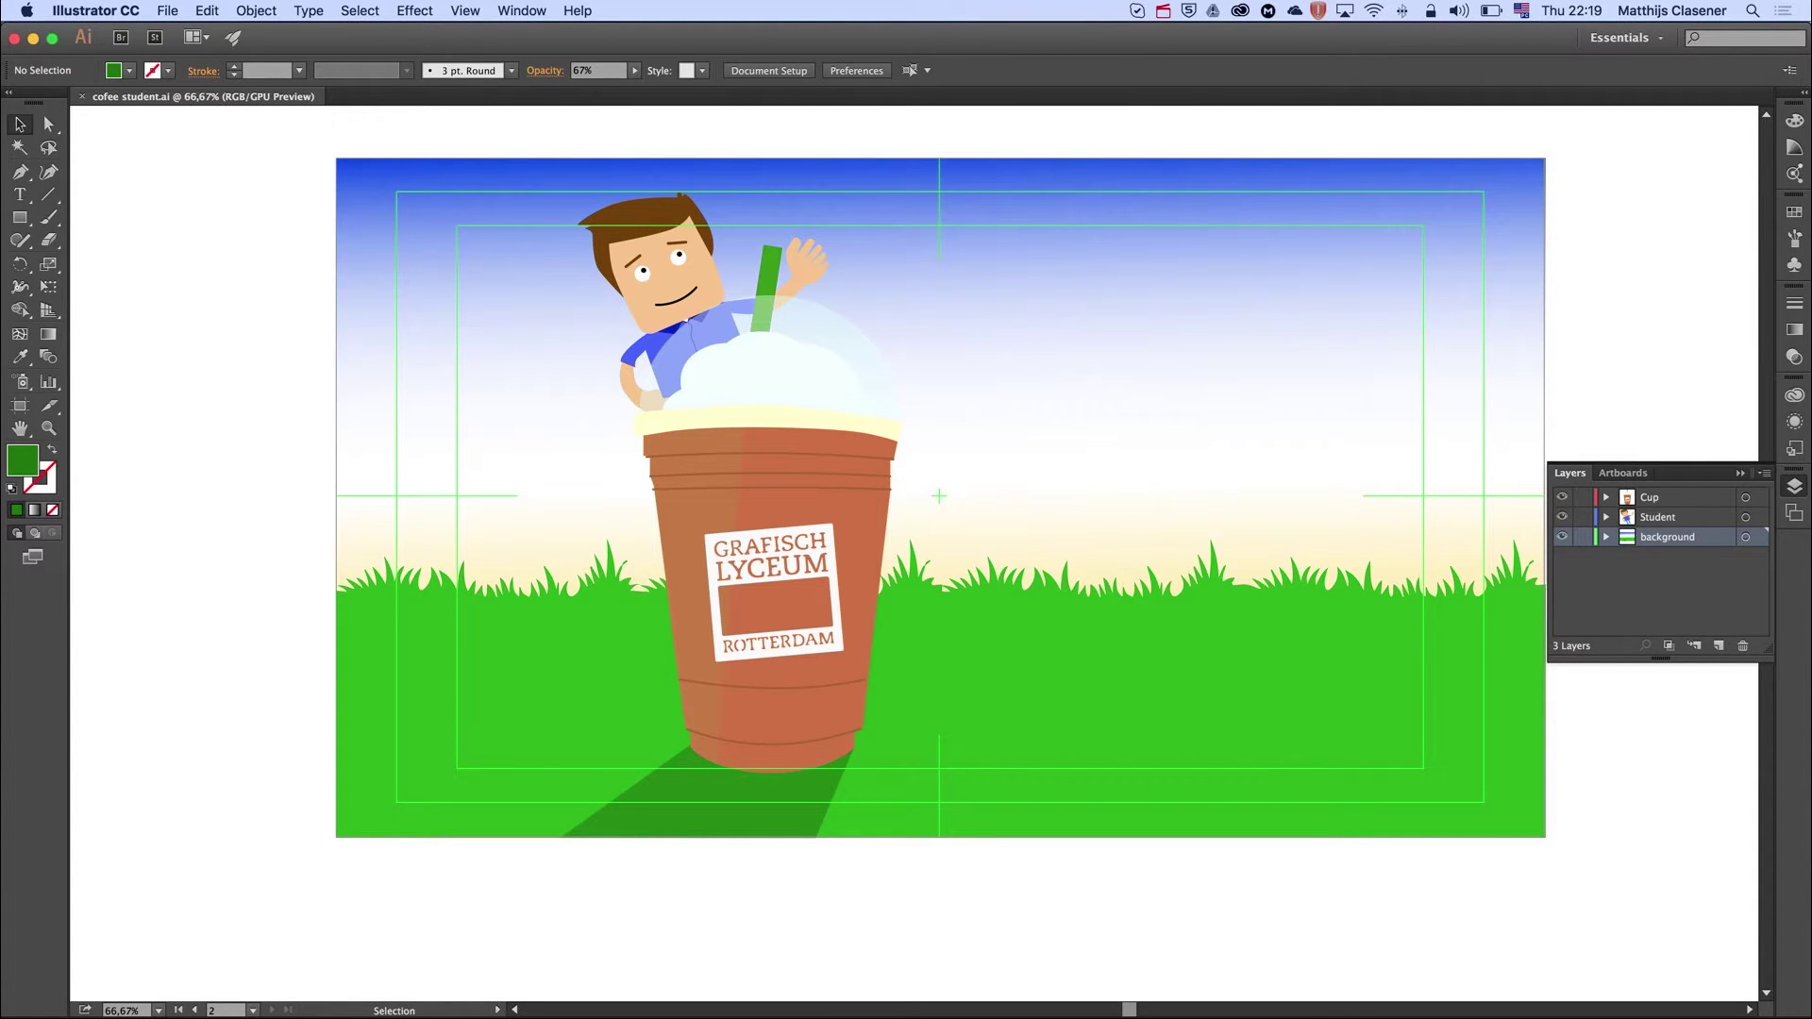
Switch from the Illustrator coffee-cup artwork to the empty After Effects project.
key(super+Tab)
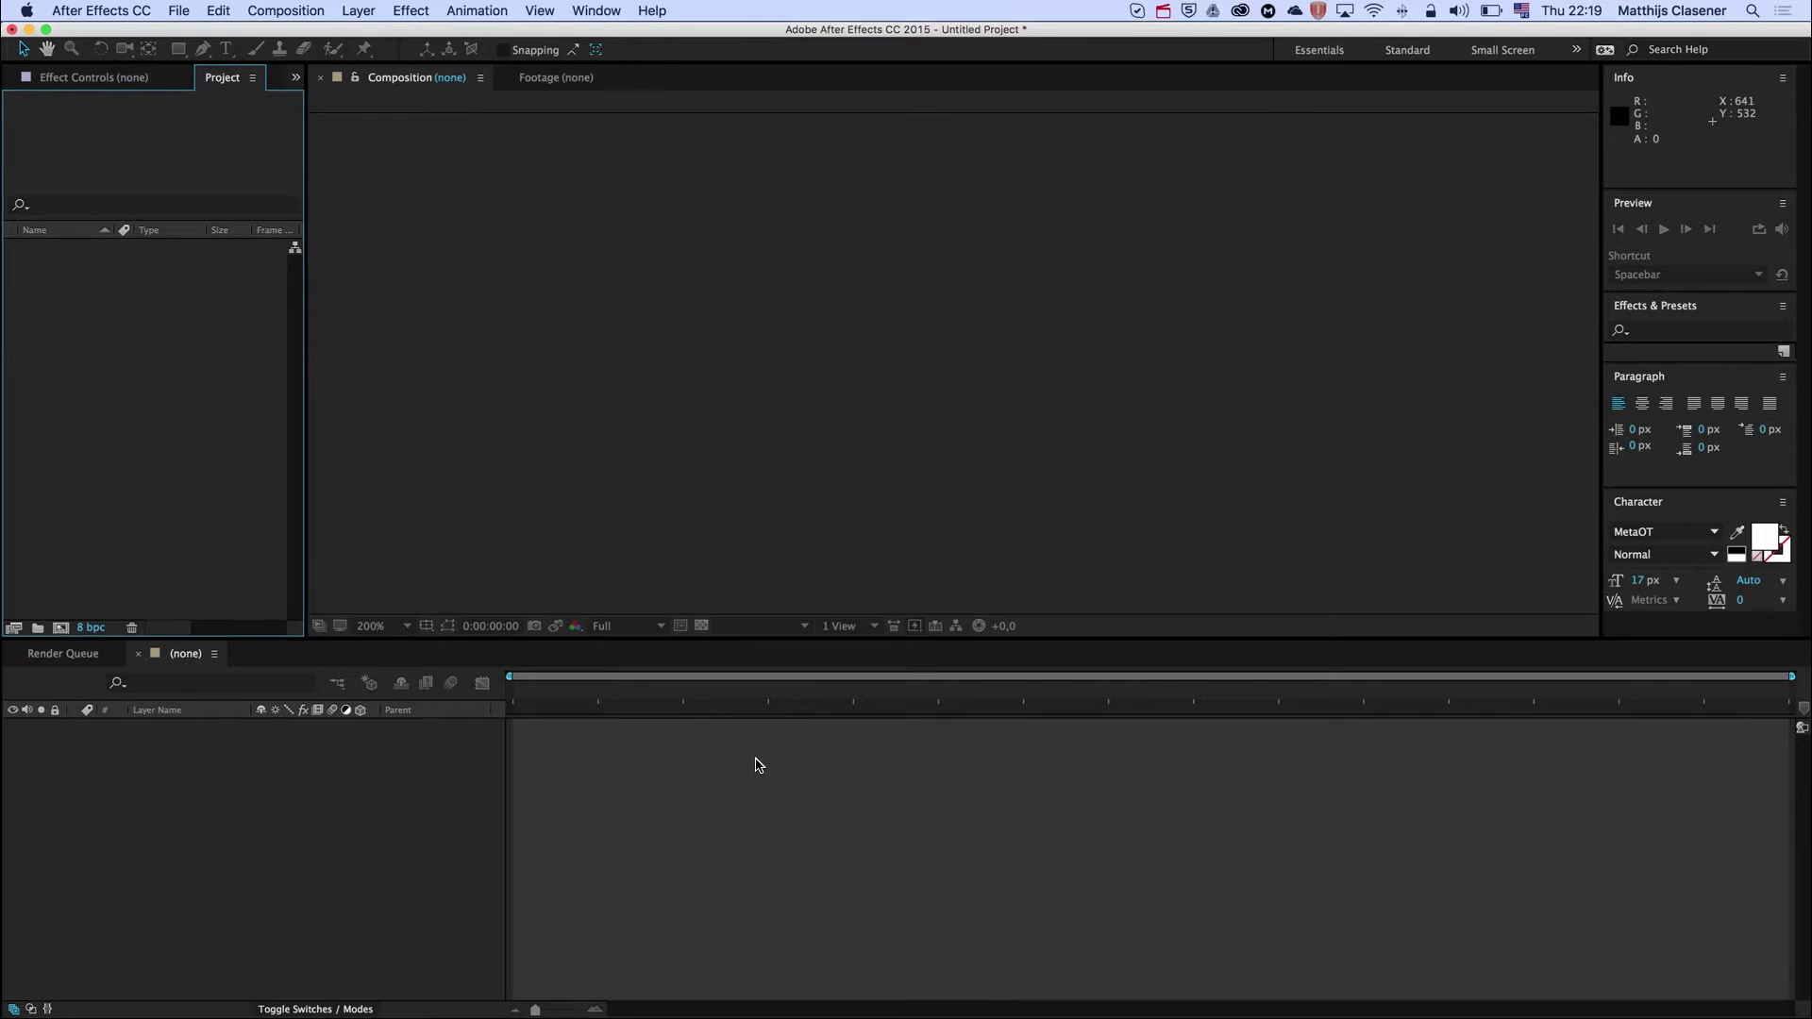
Import cofee student.ai as Composition - Retain Layer Sizes.
double_click(184, 430)
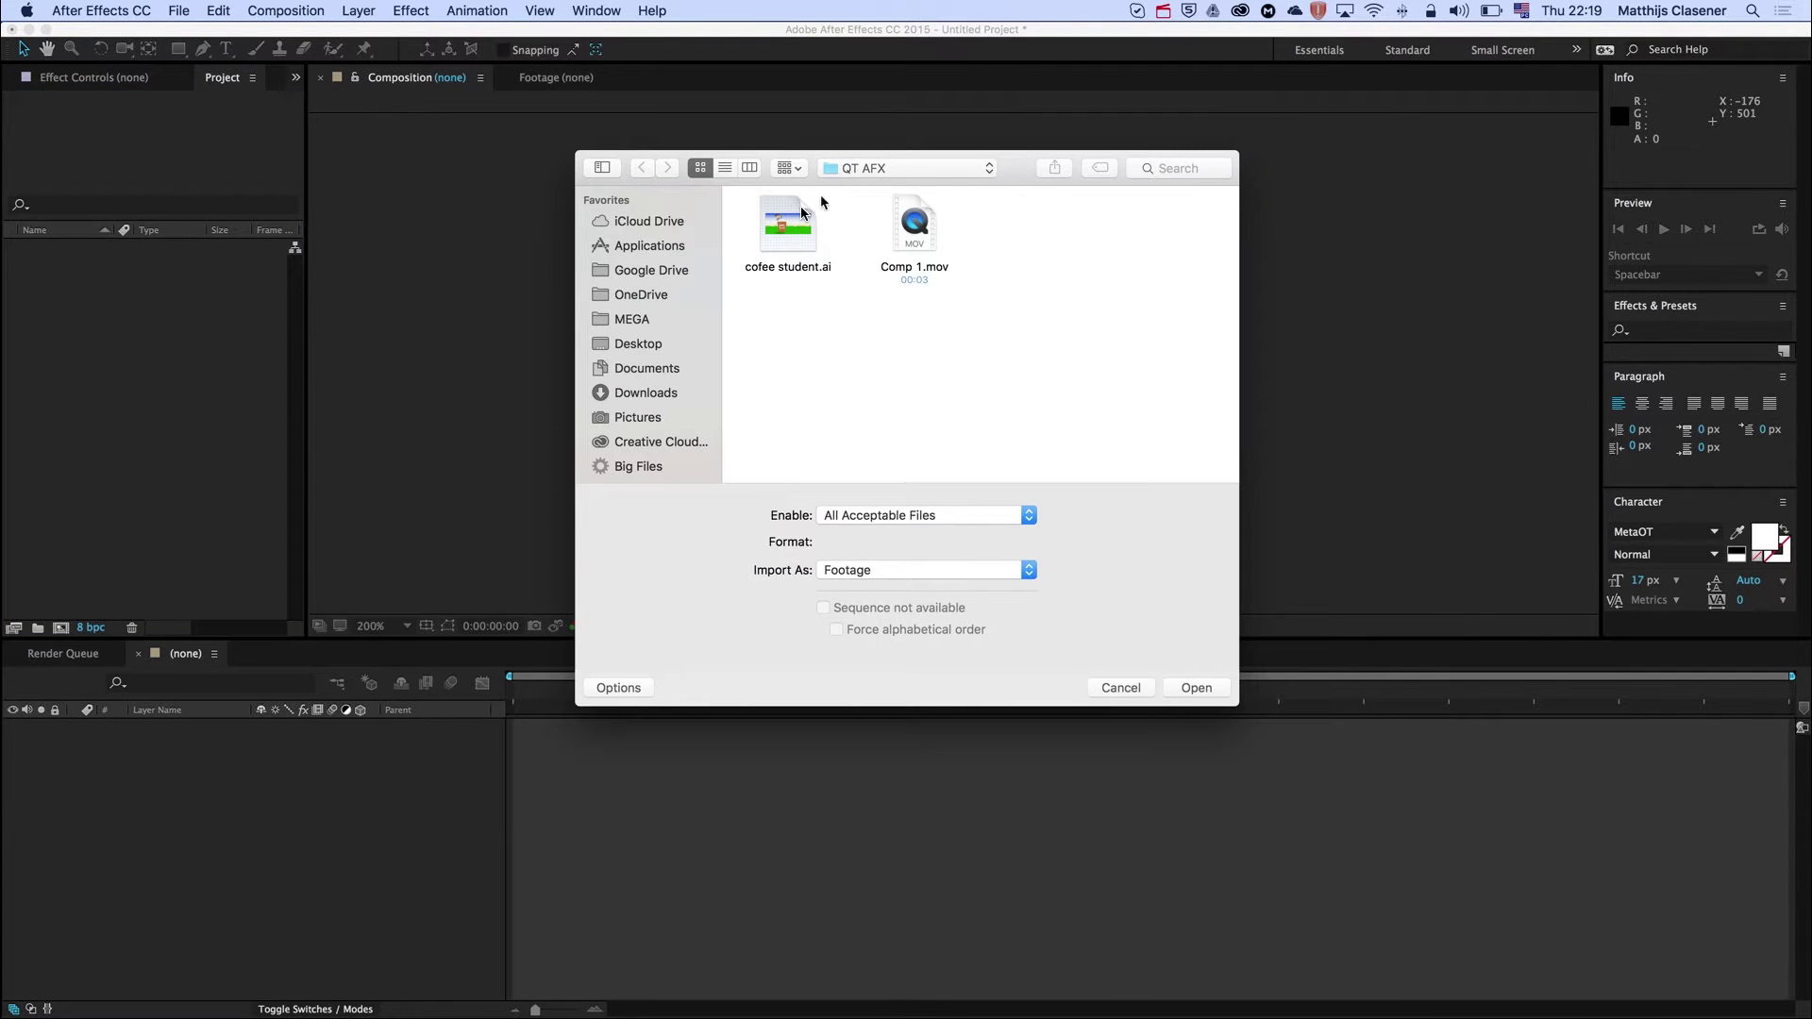
click(793, 228)
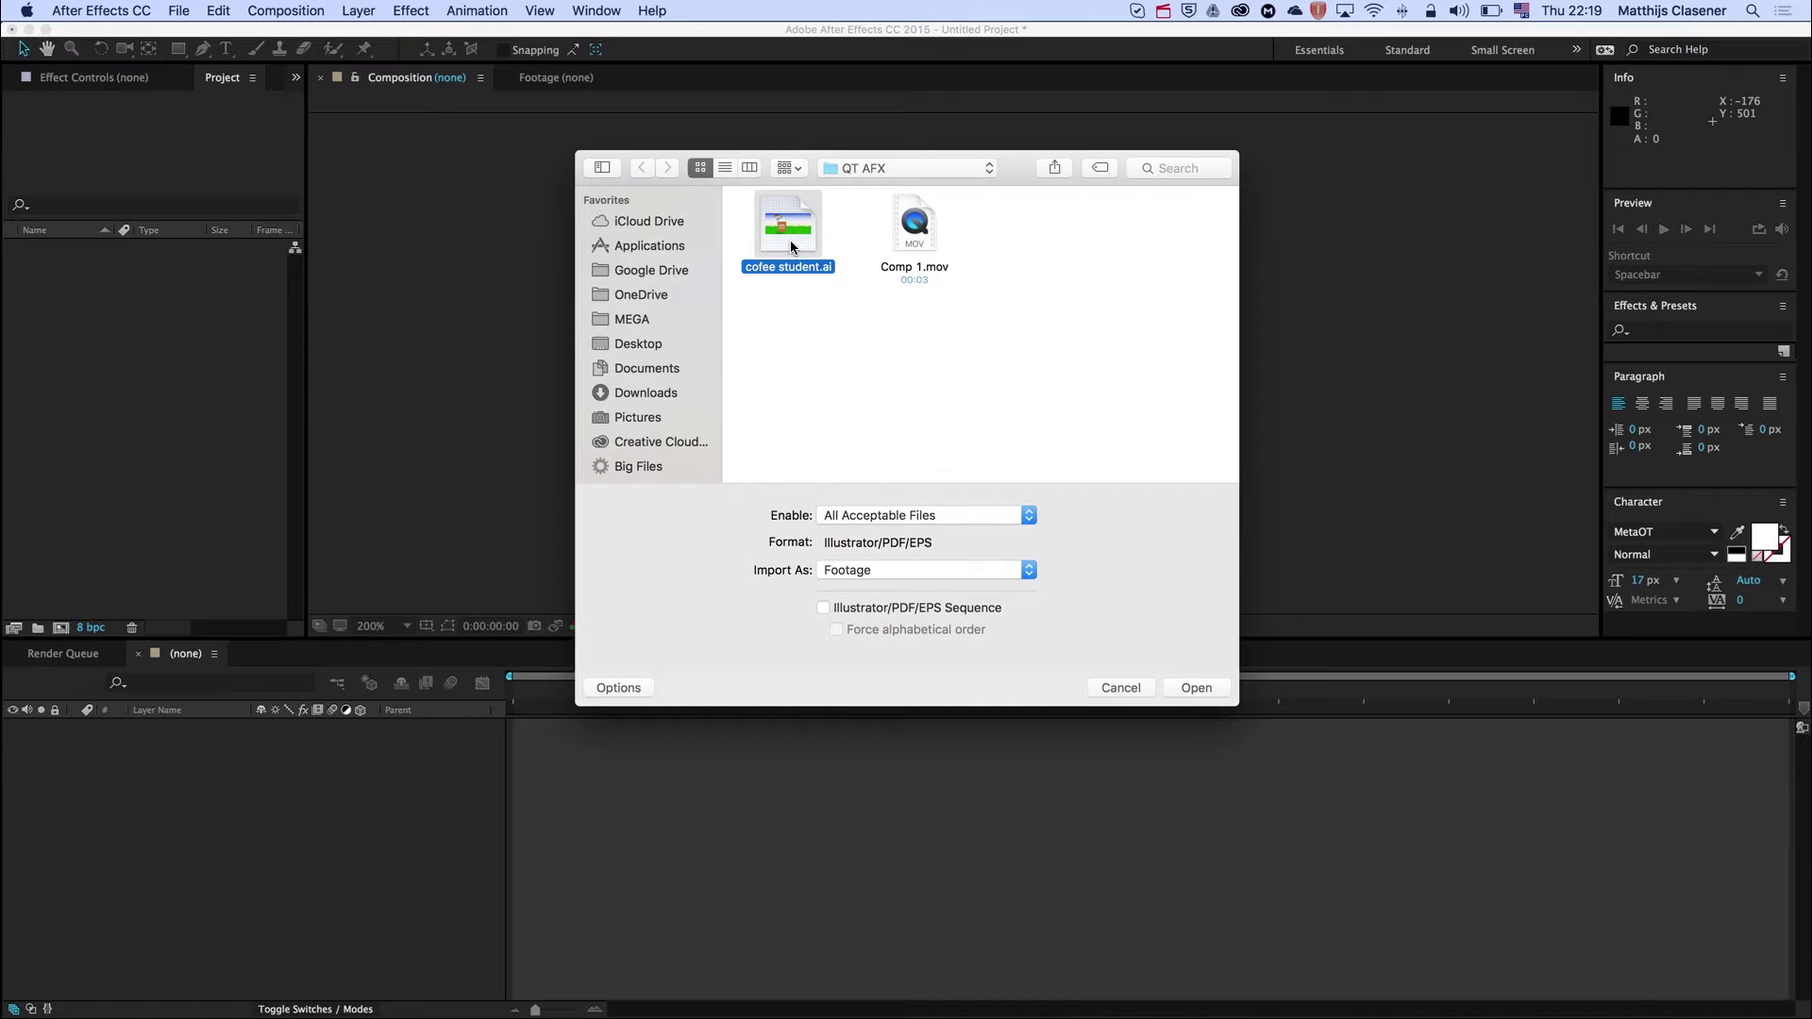
click(899, 571)
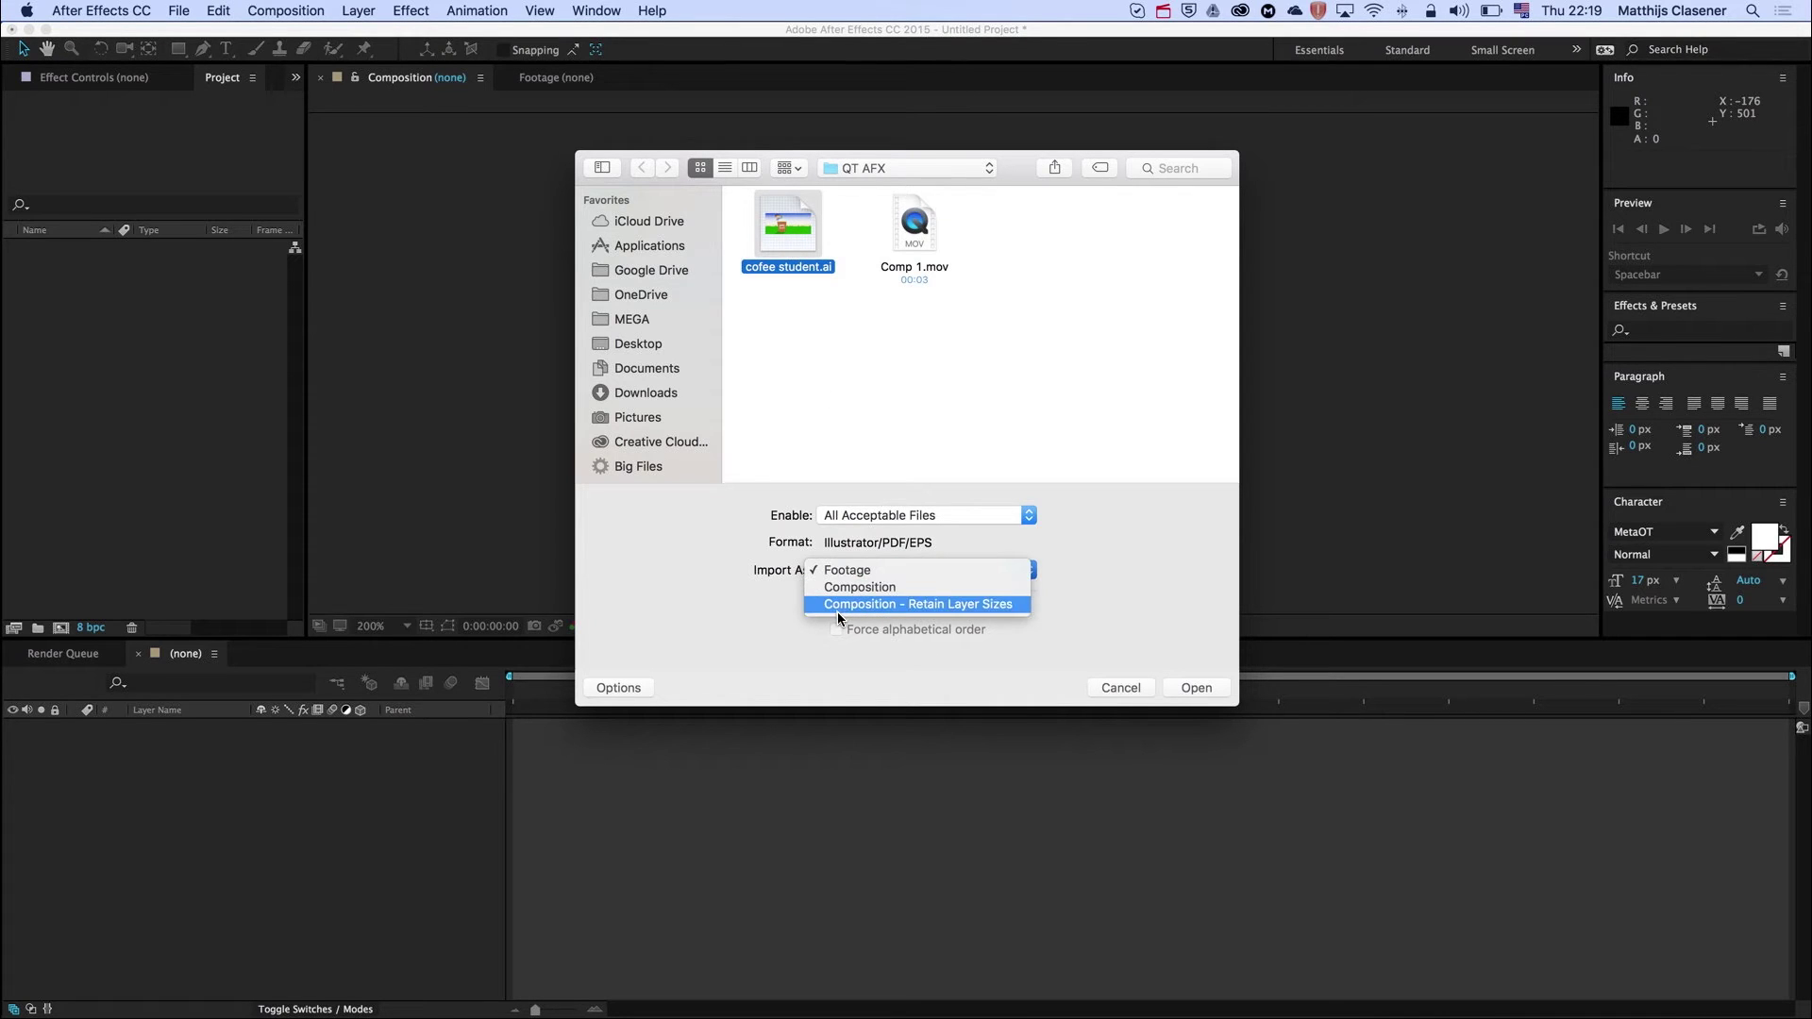
click(972, 610)
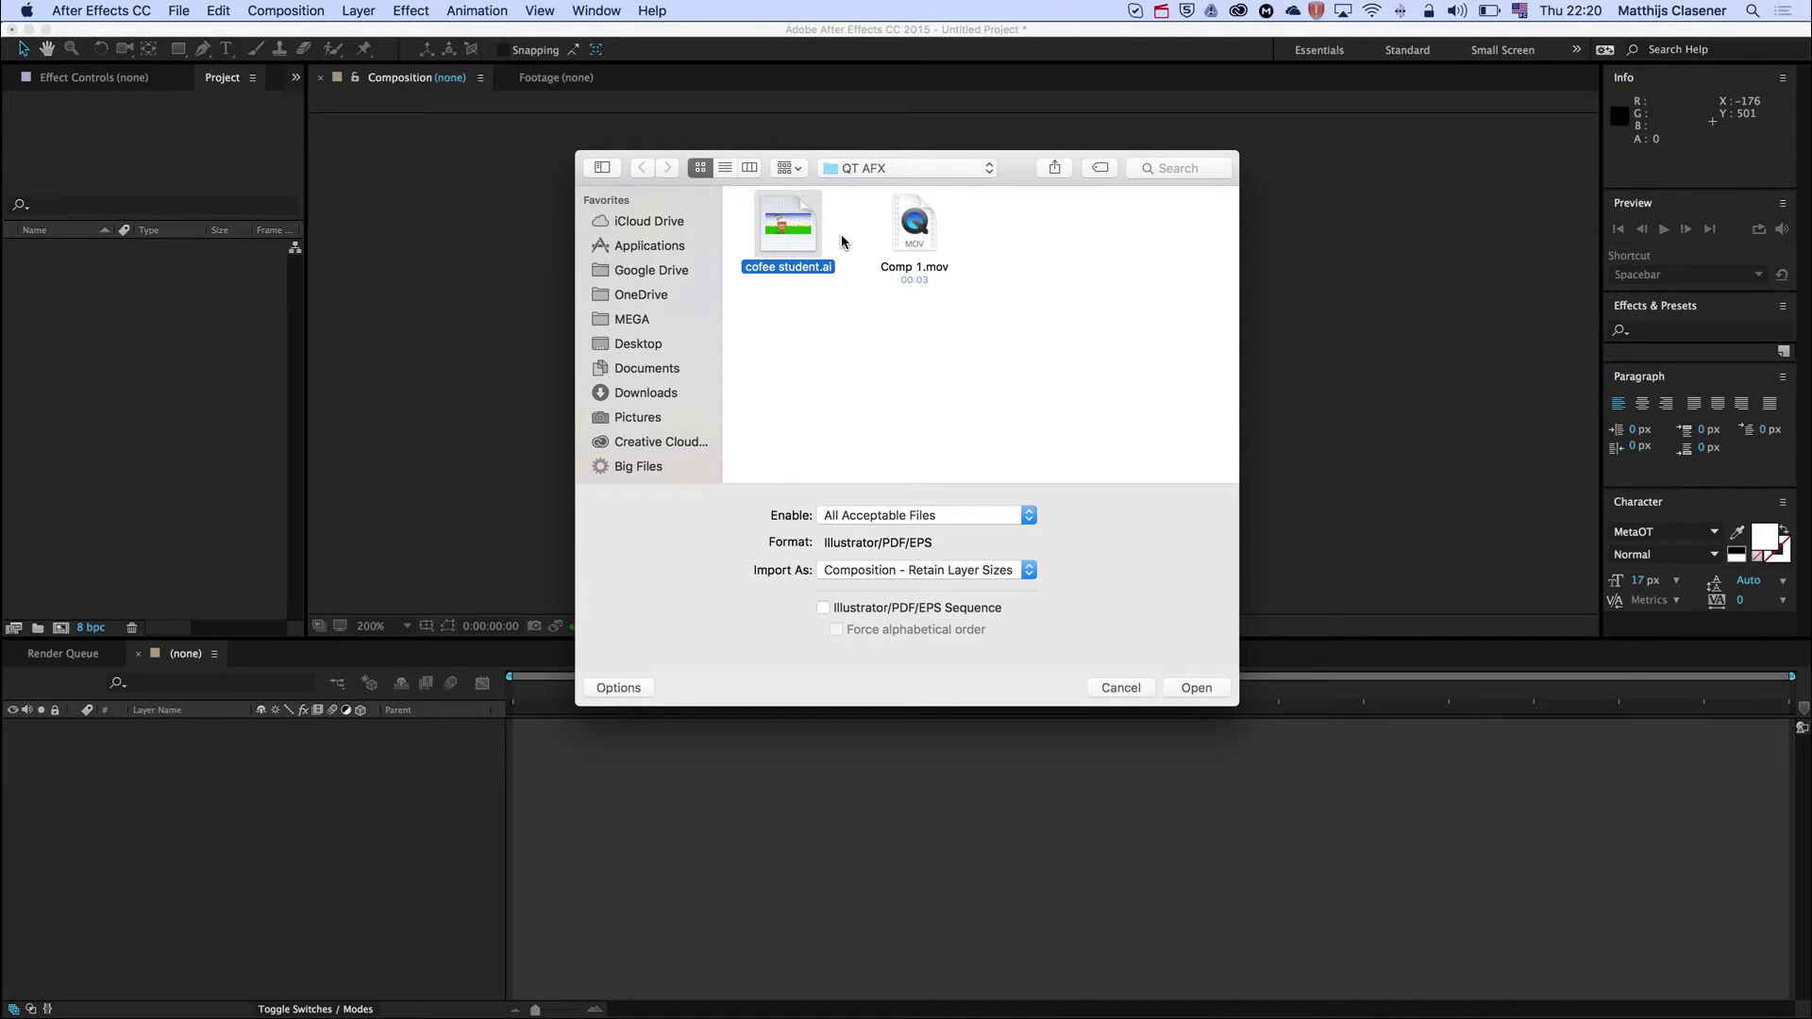
click(1196, 687)
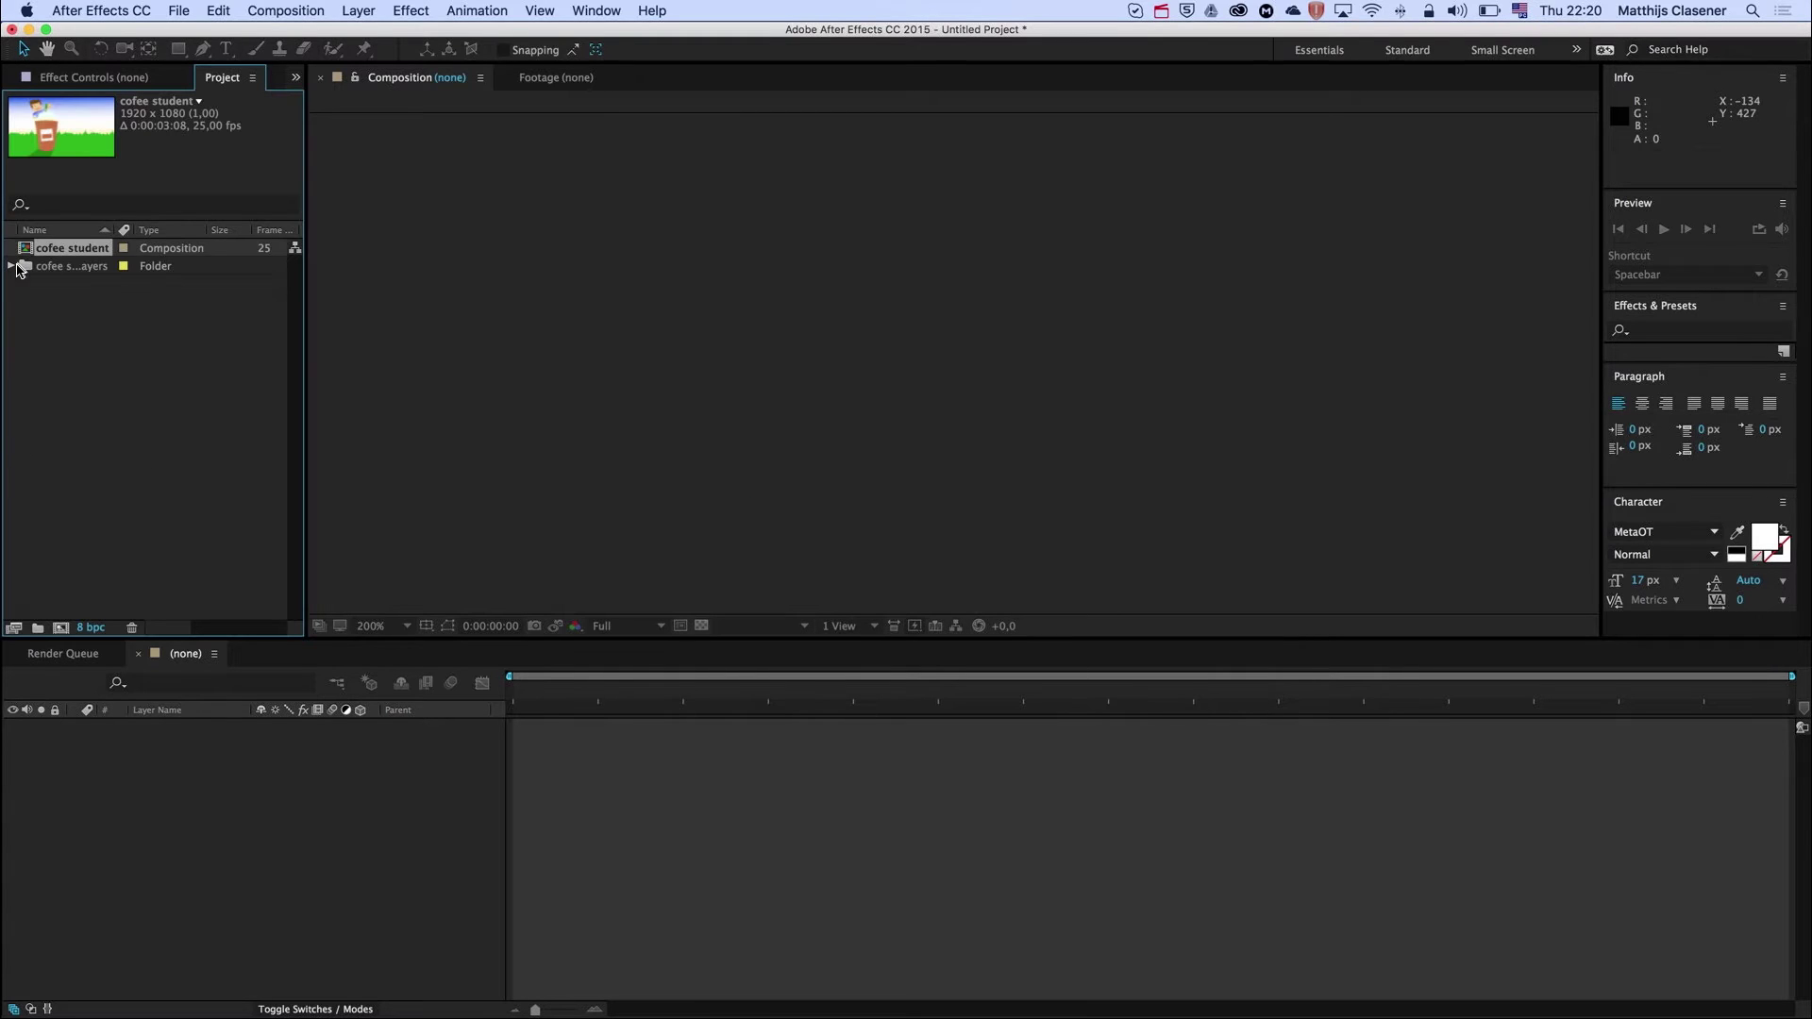
Open the cofee student composition, trial-drag the Cup right, then undo the move.
click(10, 266)
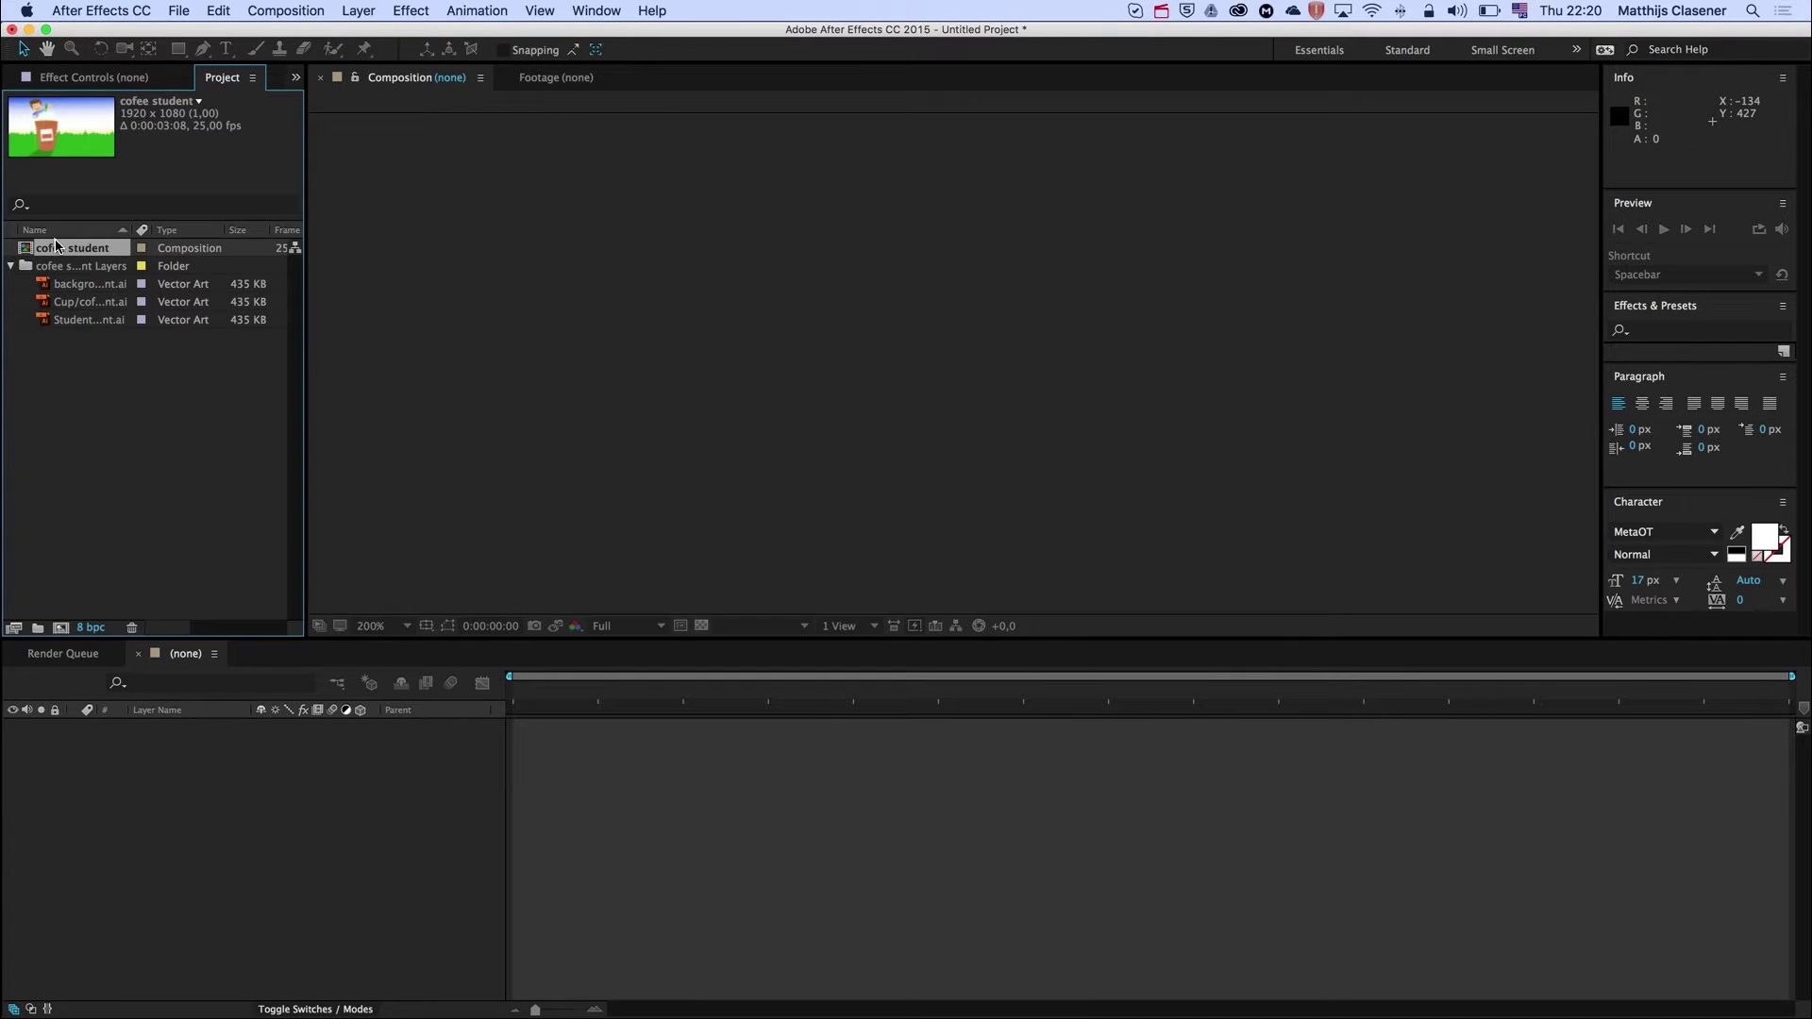
double_click(27, 249)
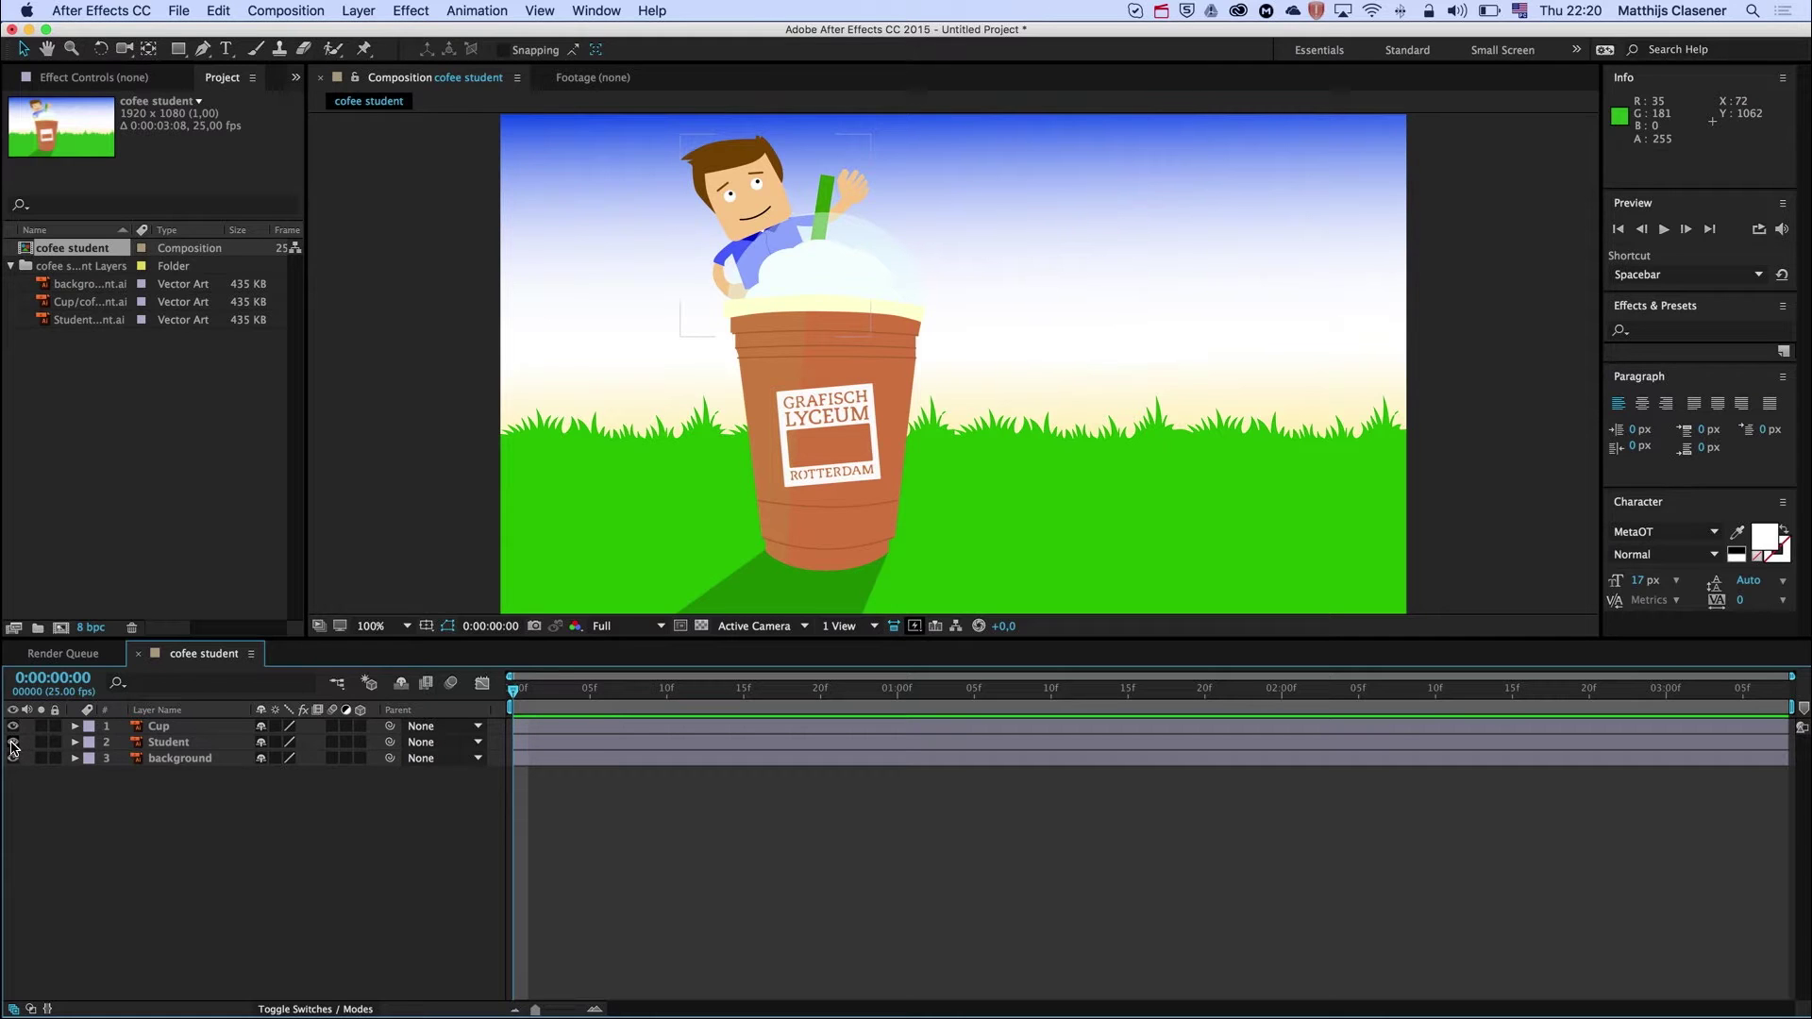
click(158, 727)
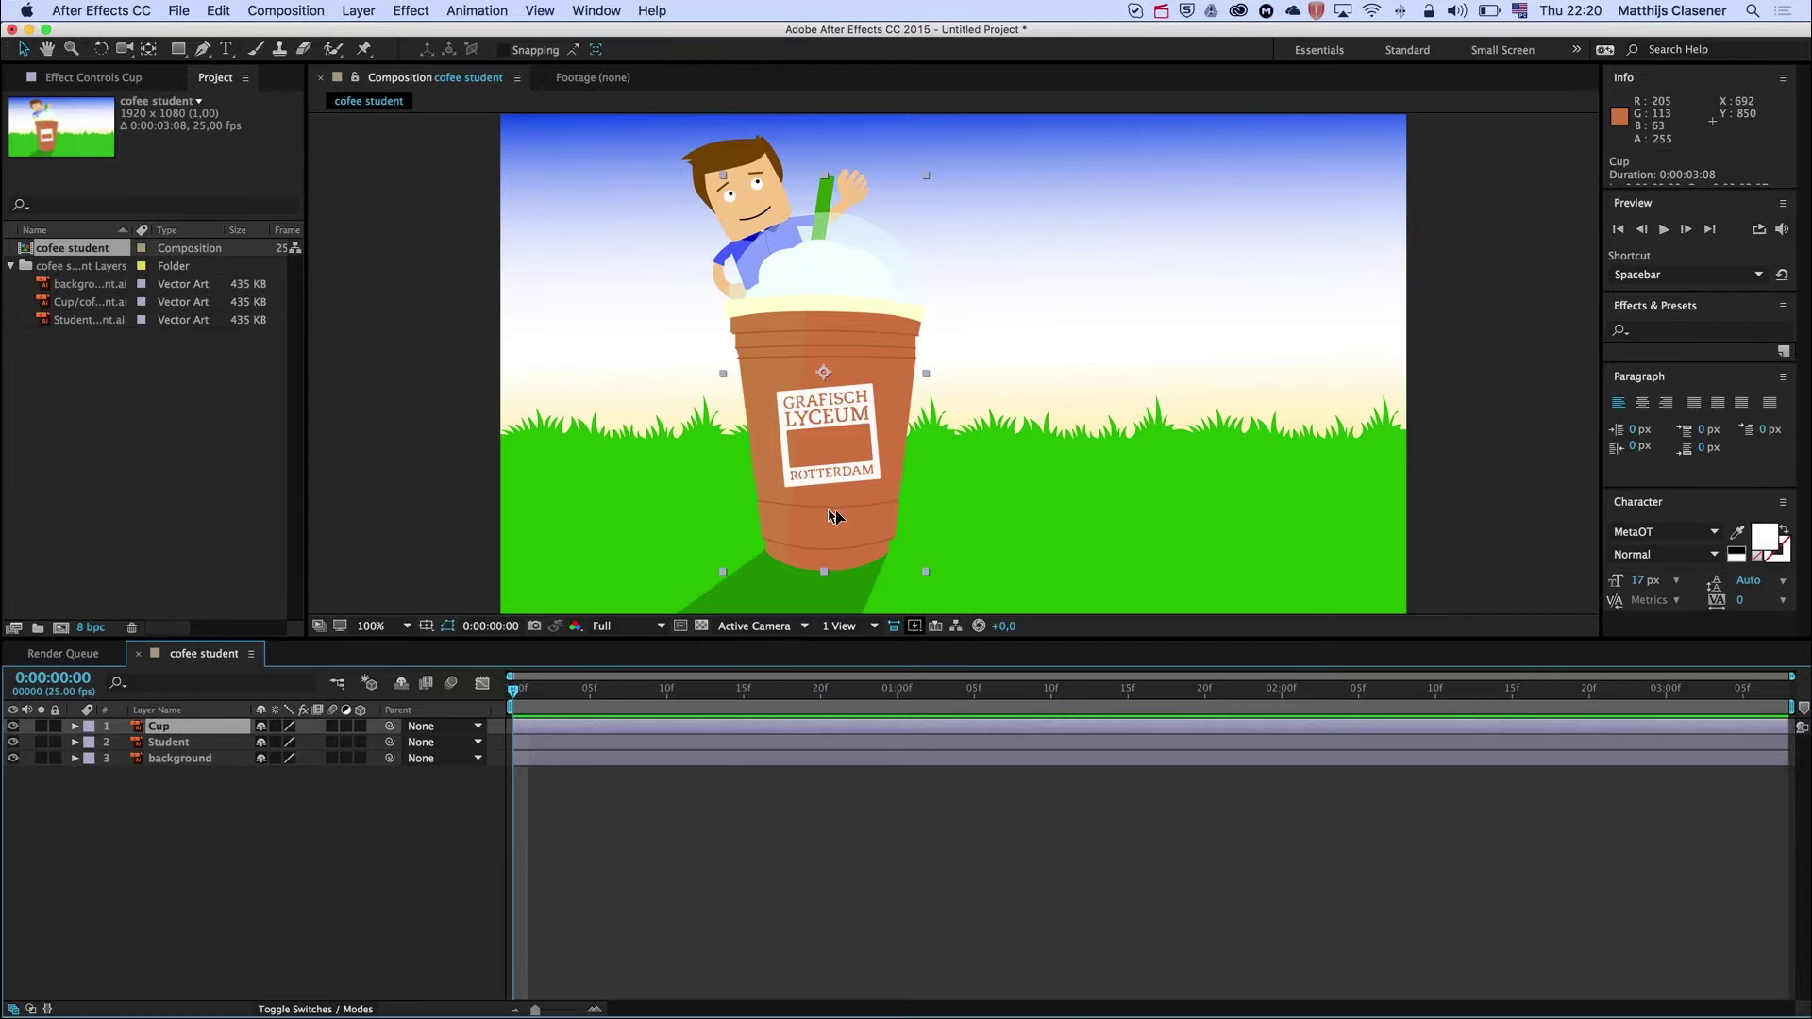
drag(829, 516, 1168, 516)
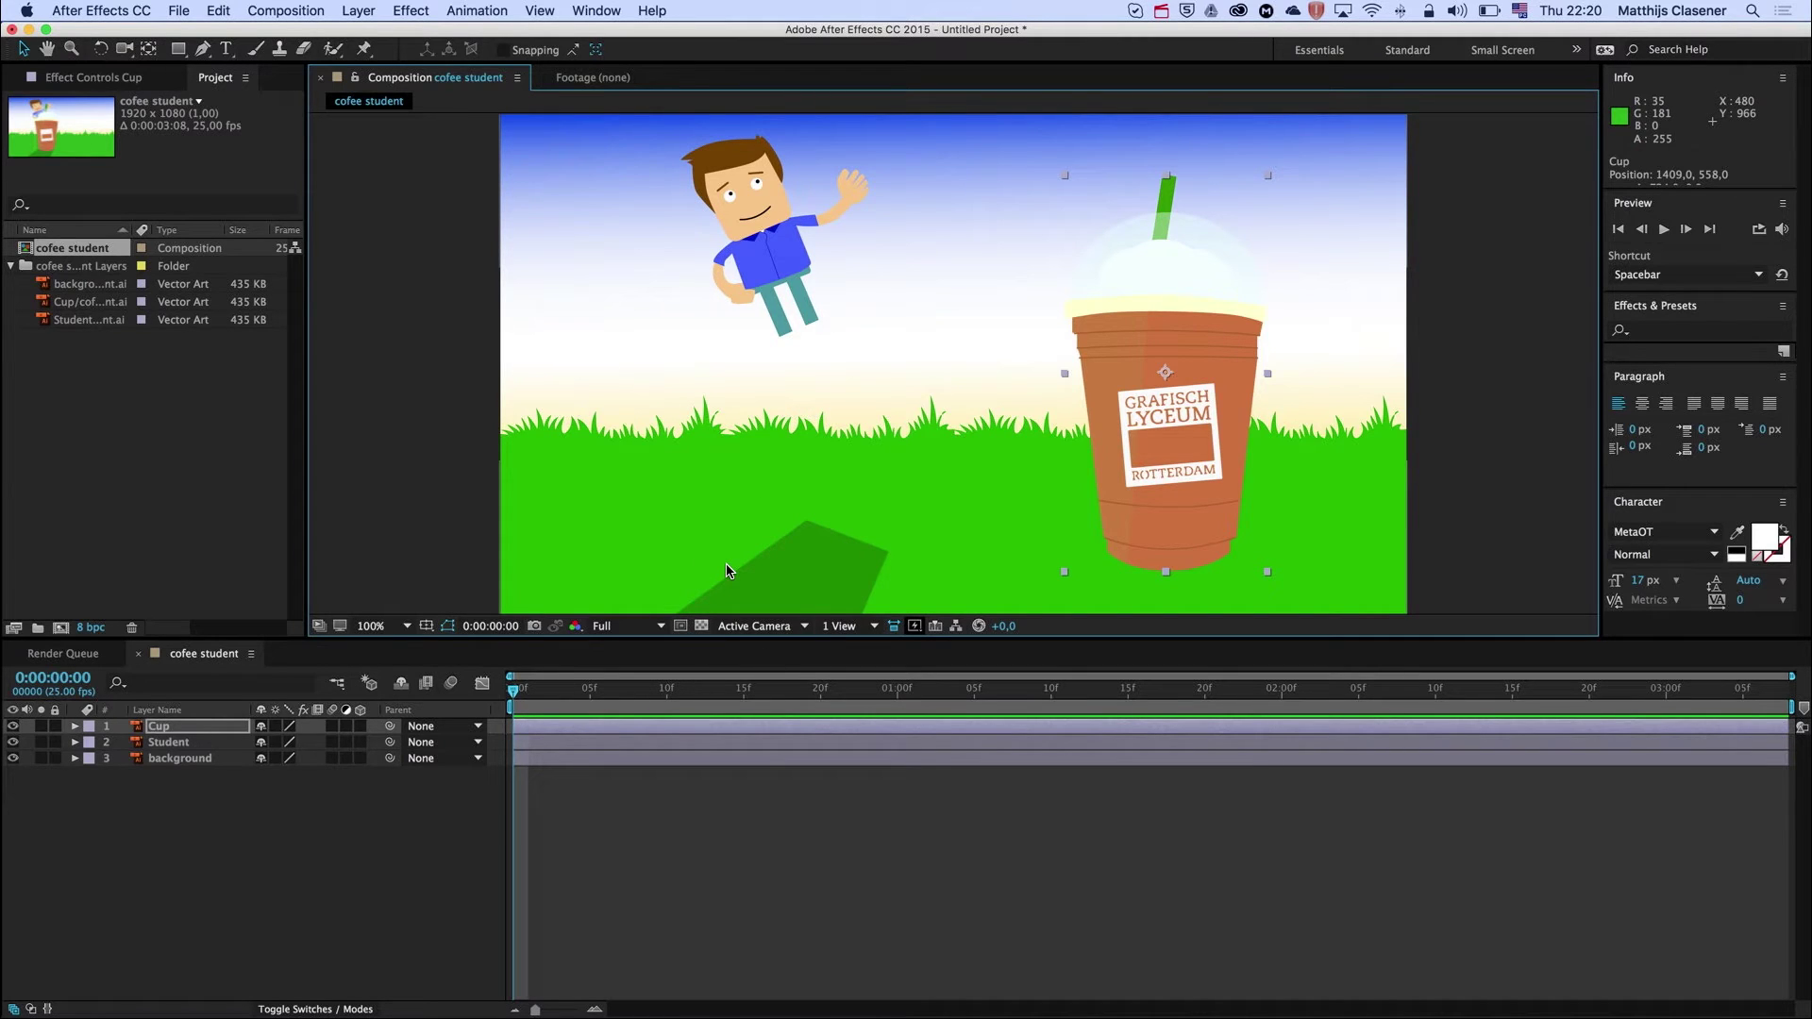
key(super+z)
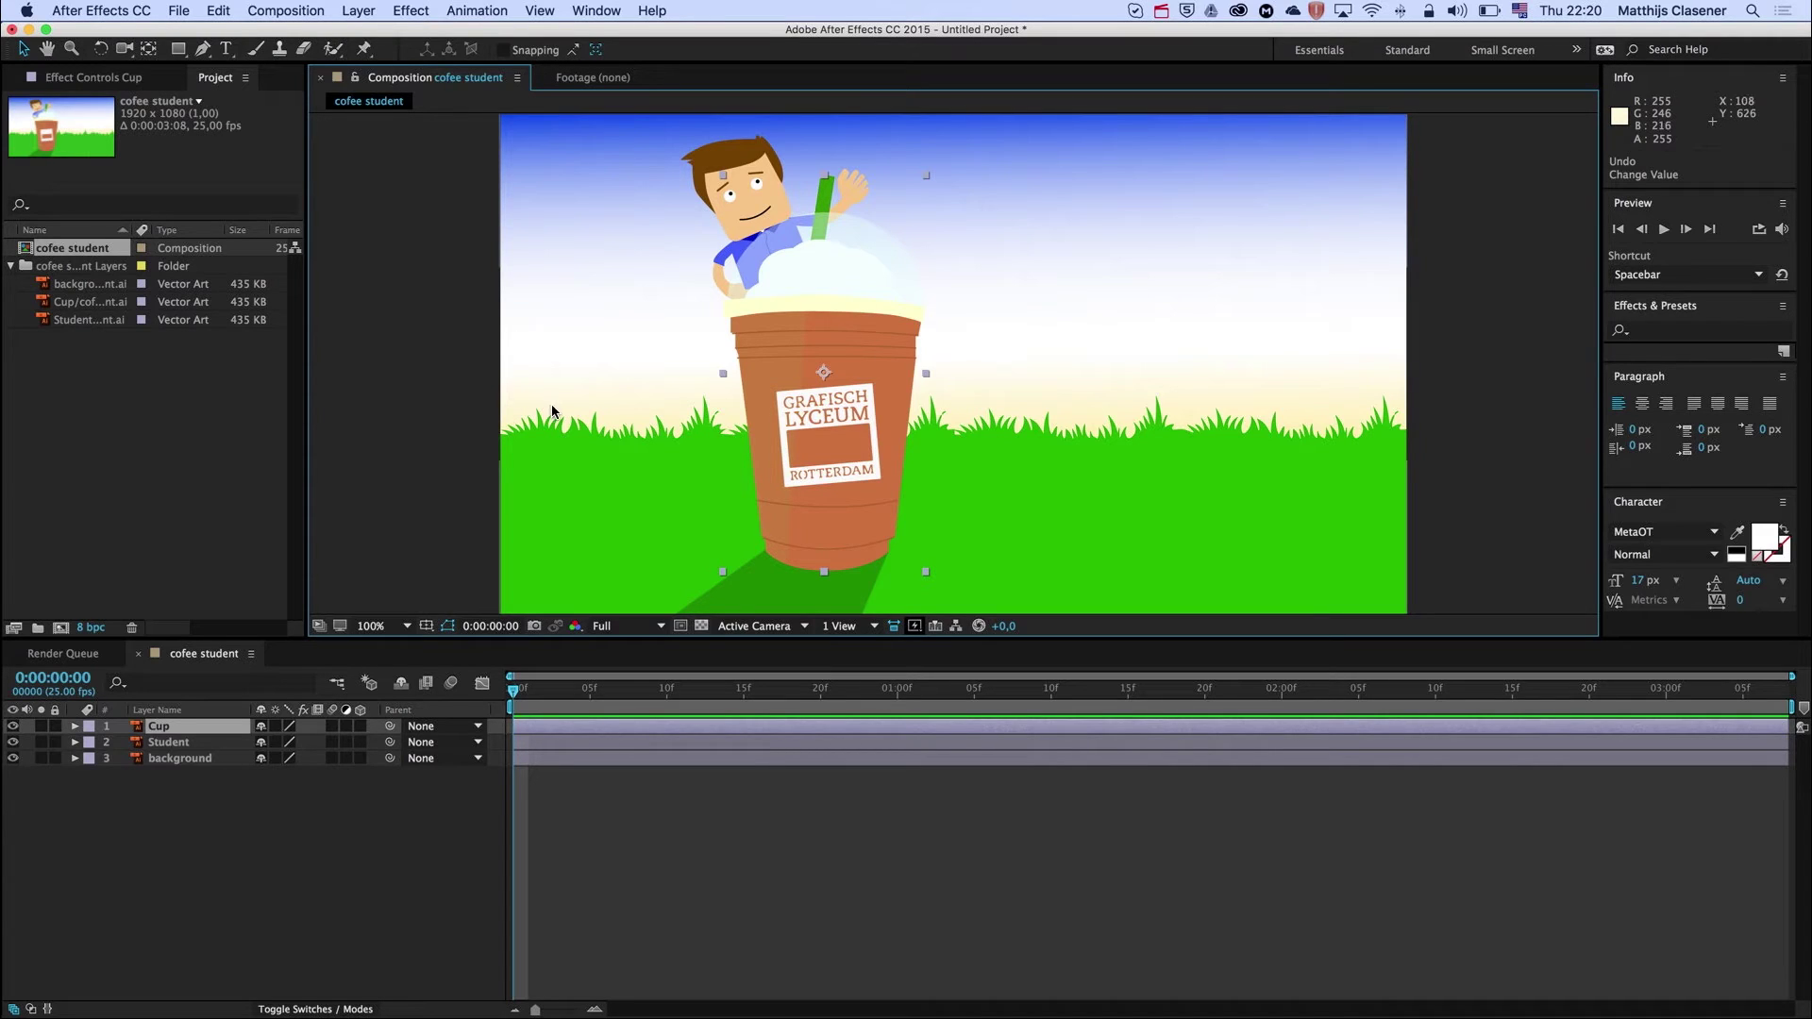
Use Edit Original on the Cup layer to open cofee student.ai in Illustrator.
click(219, 10)
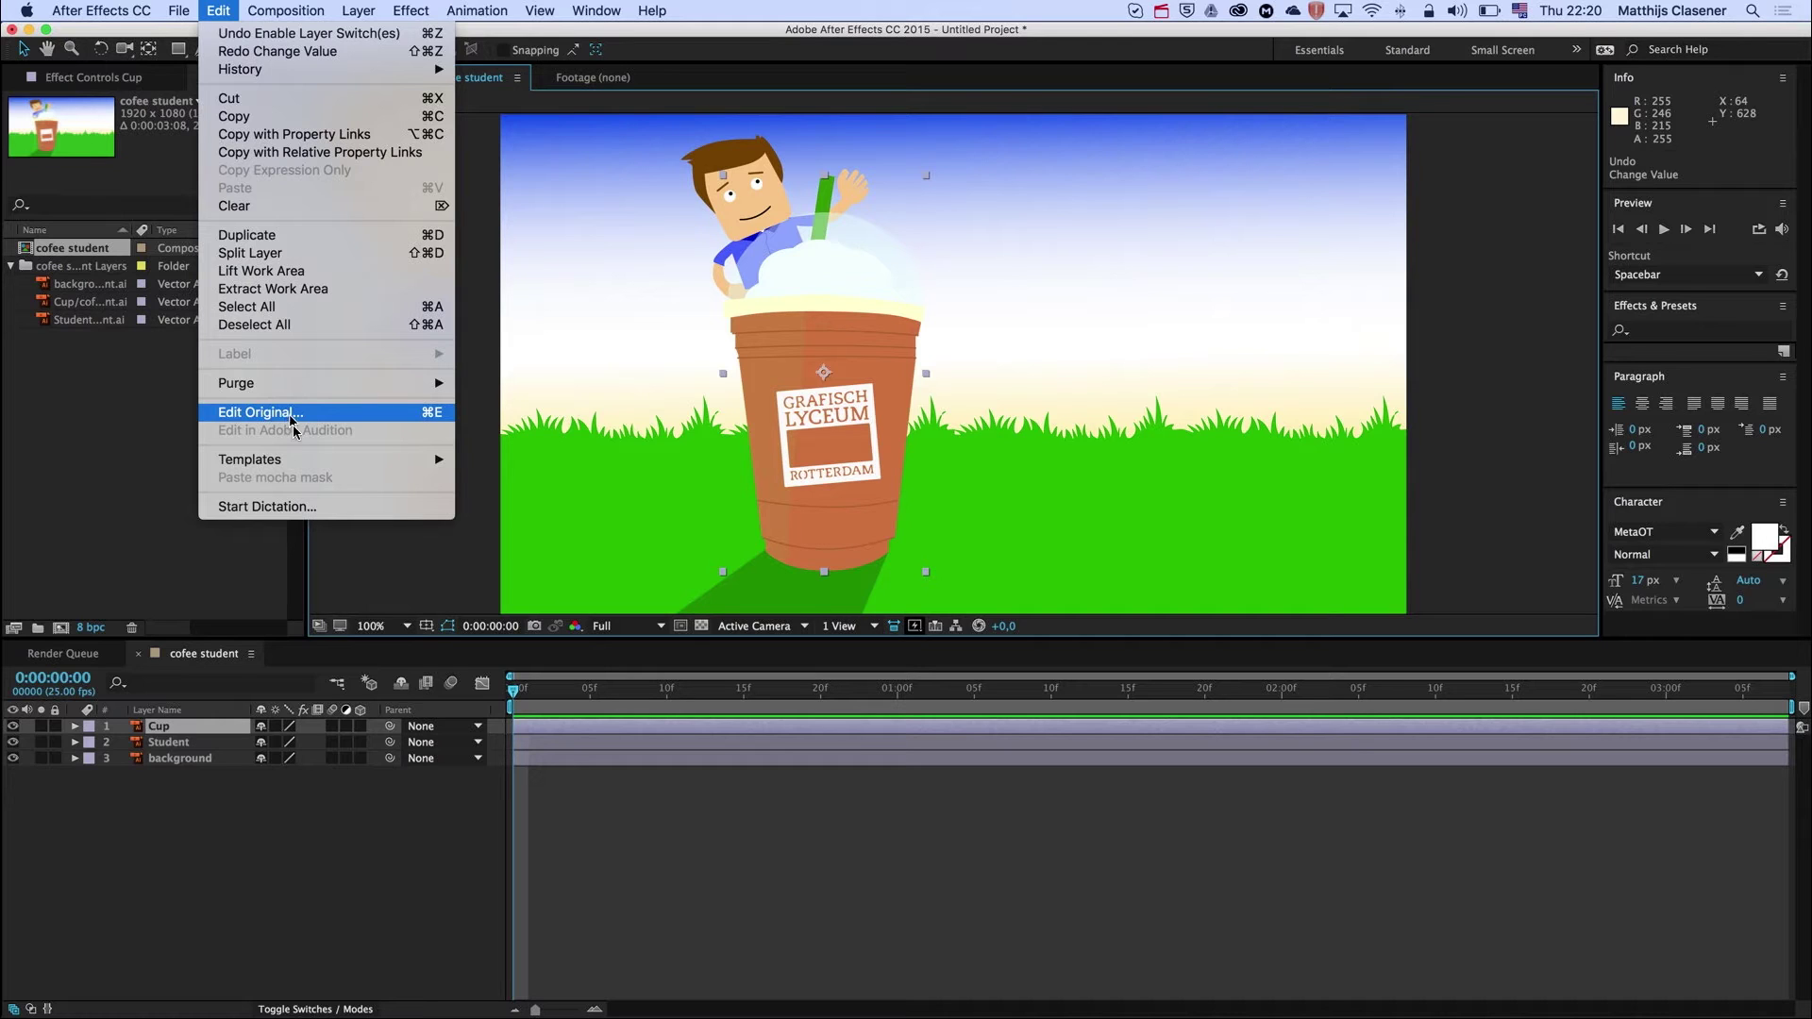
click(370, 593)
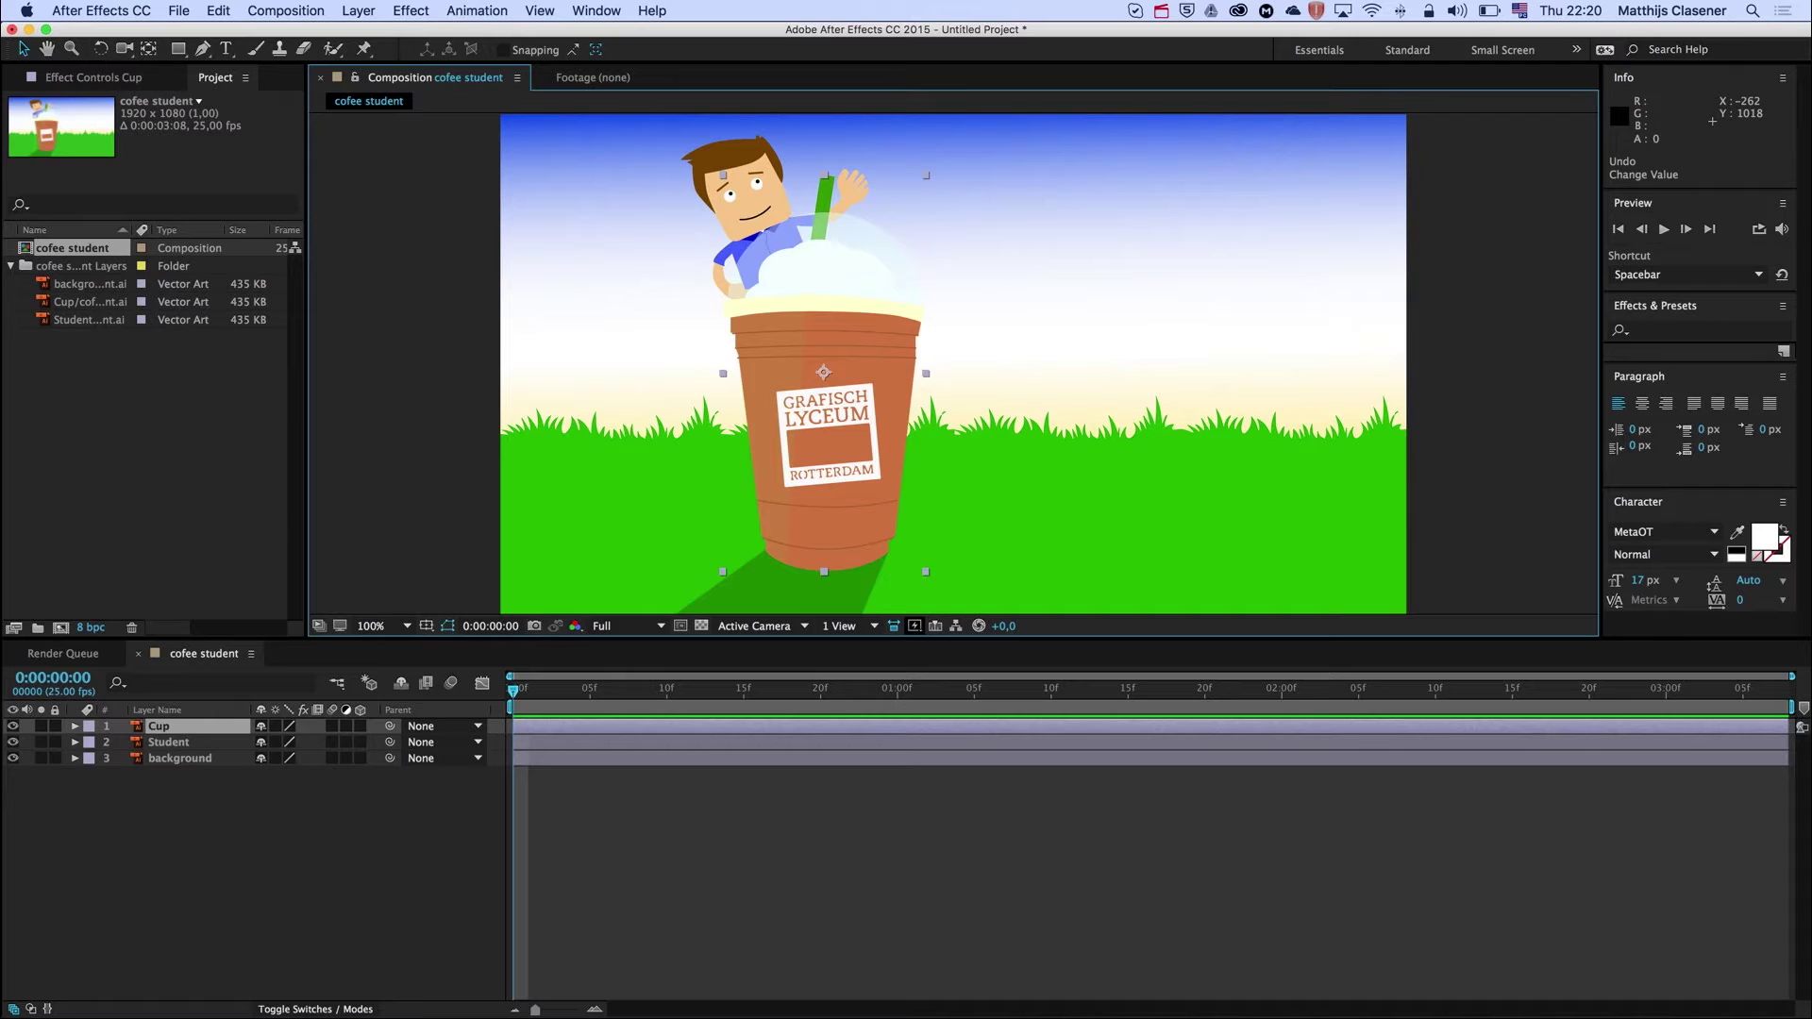
key(super+e)
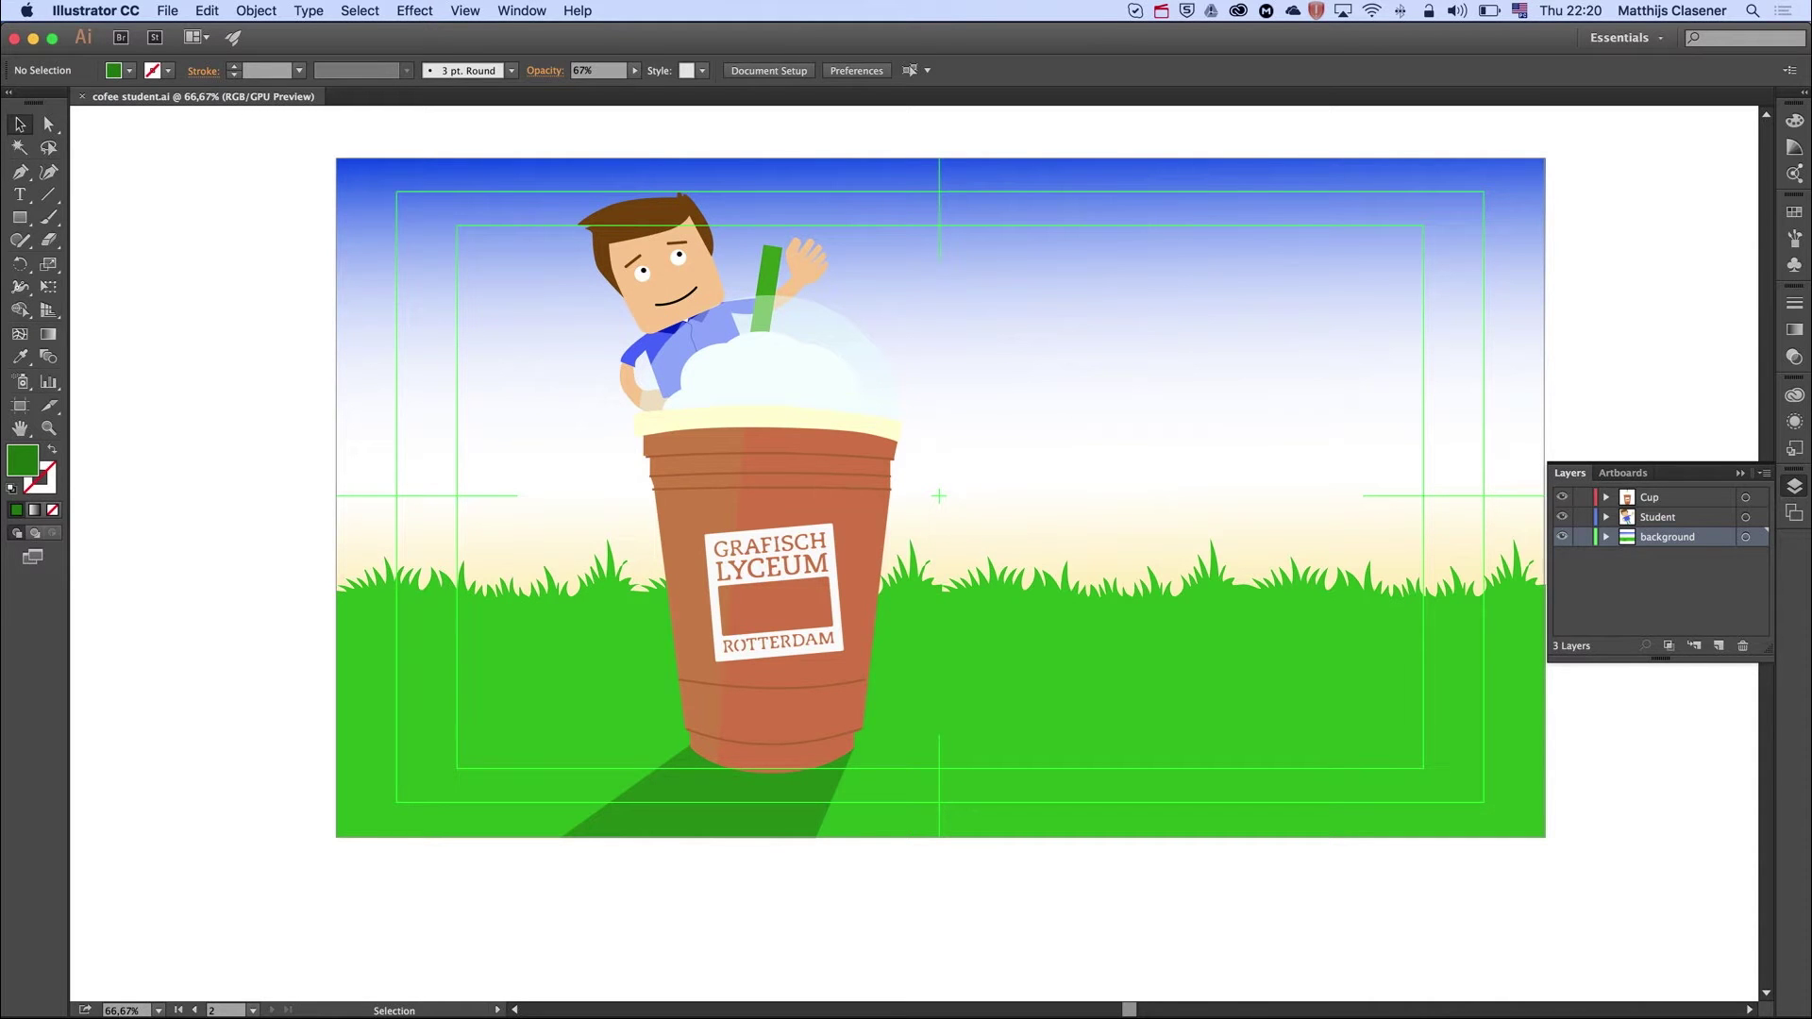
key(super+Tab)
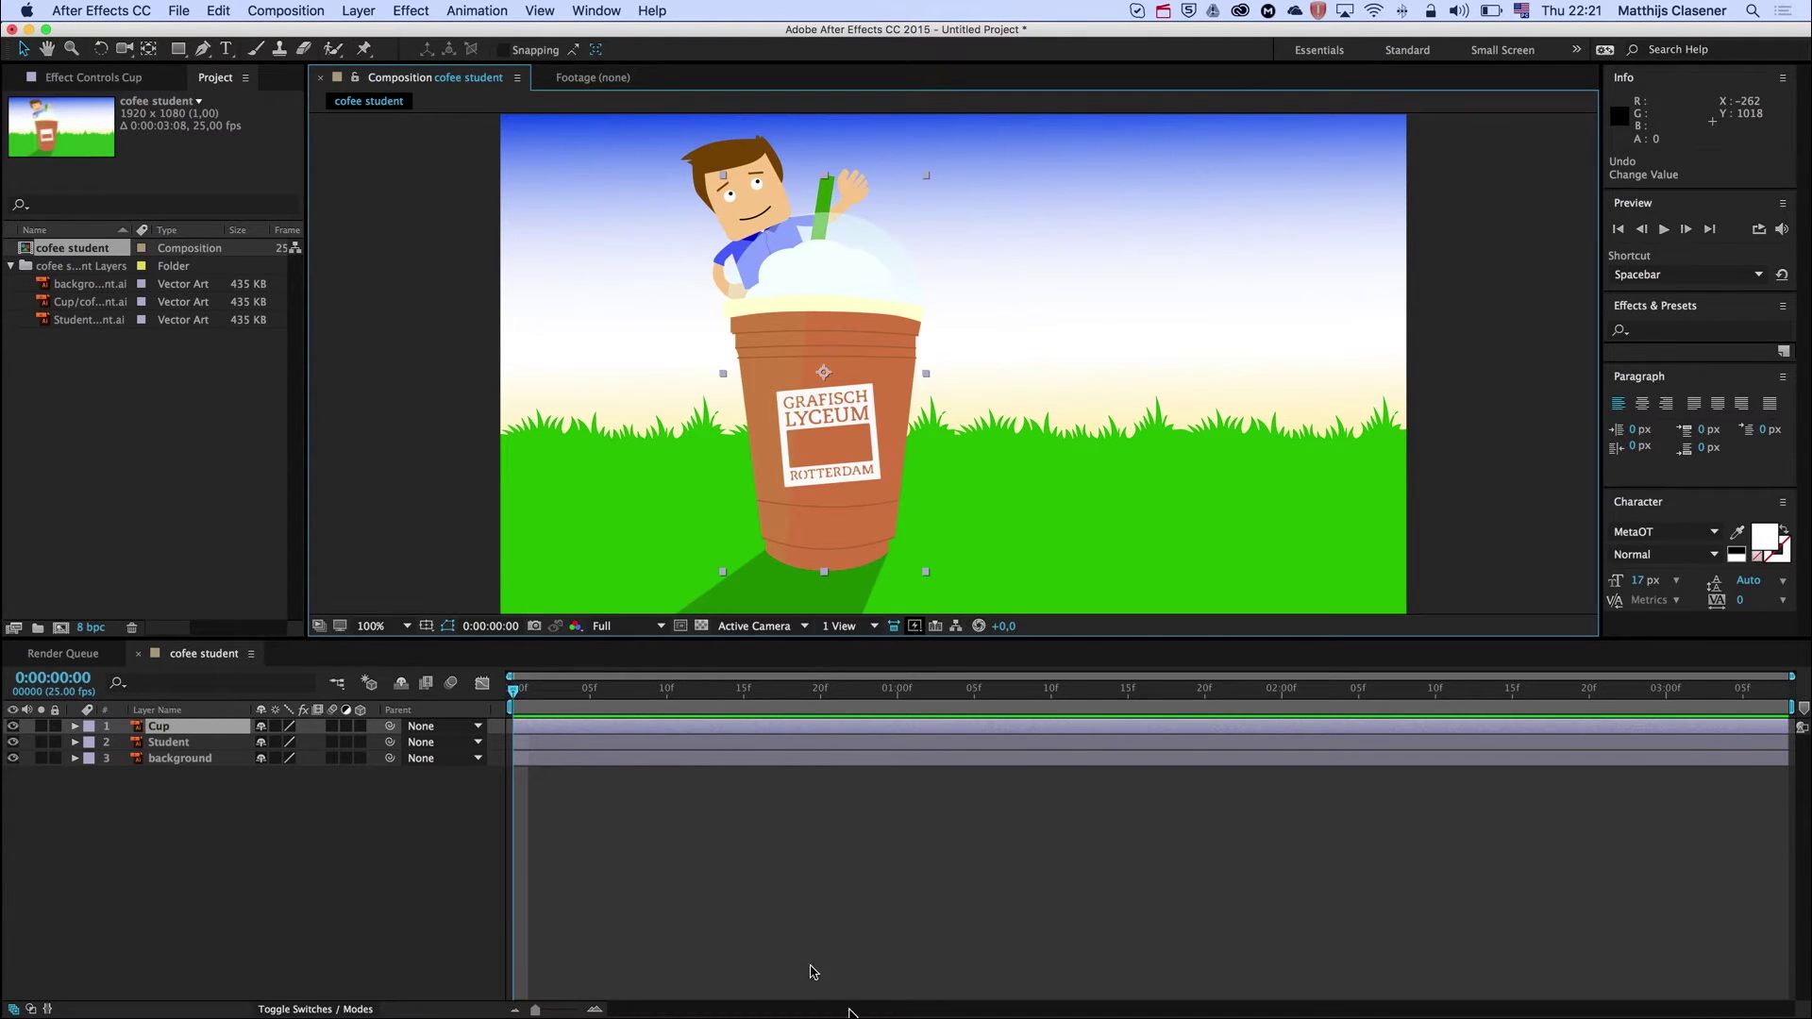
click(216, 9)
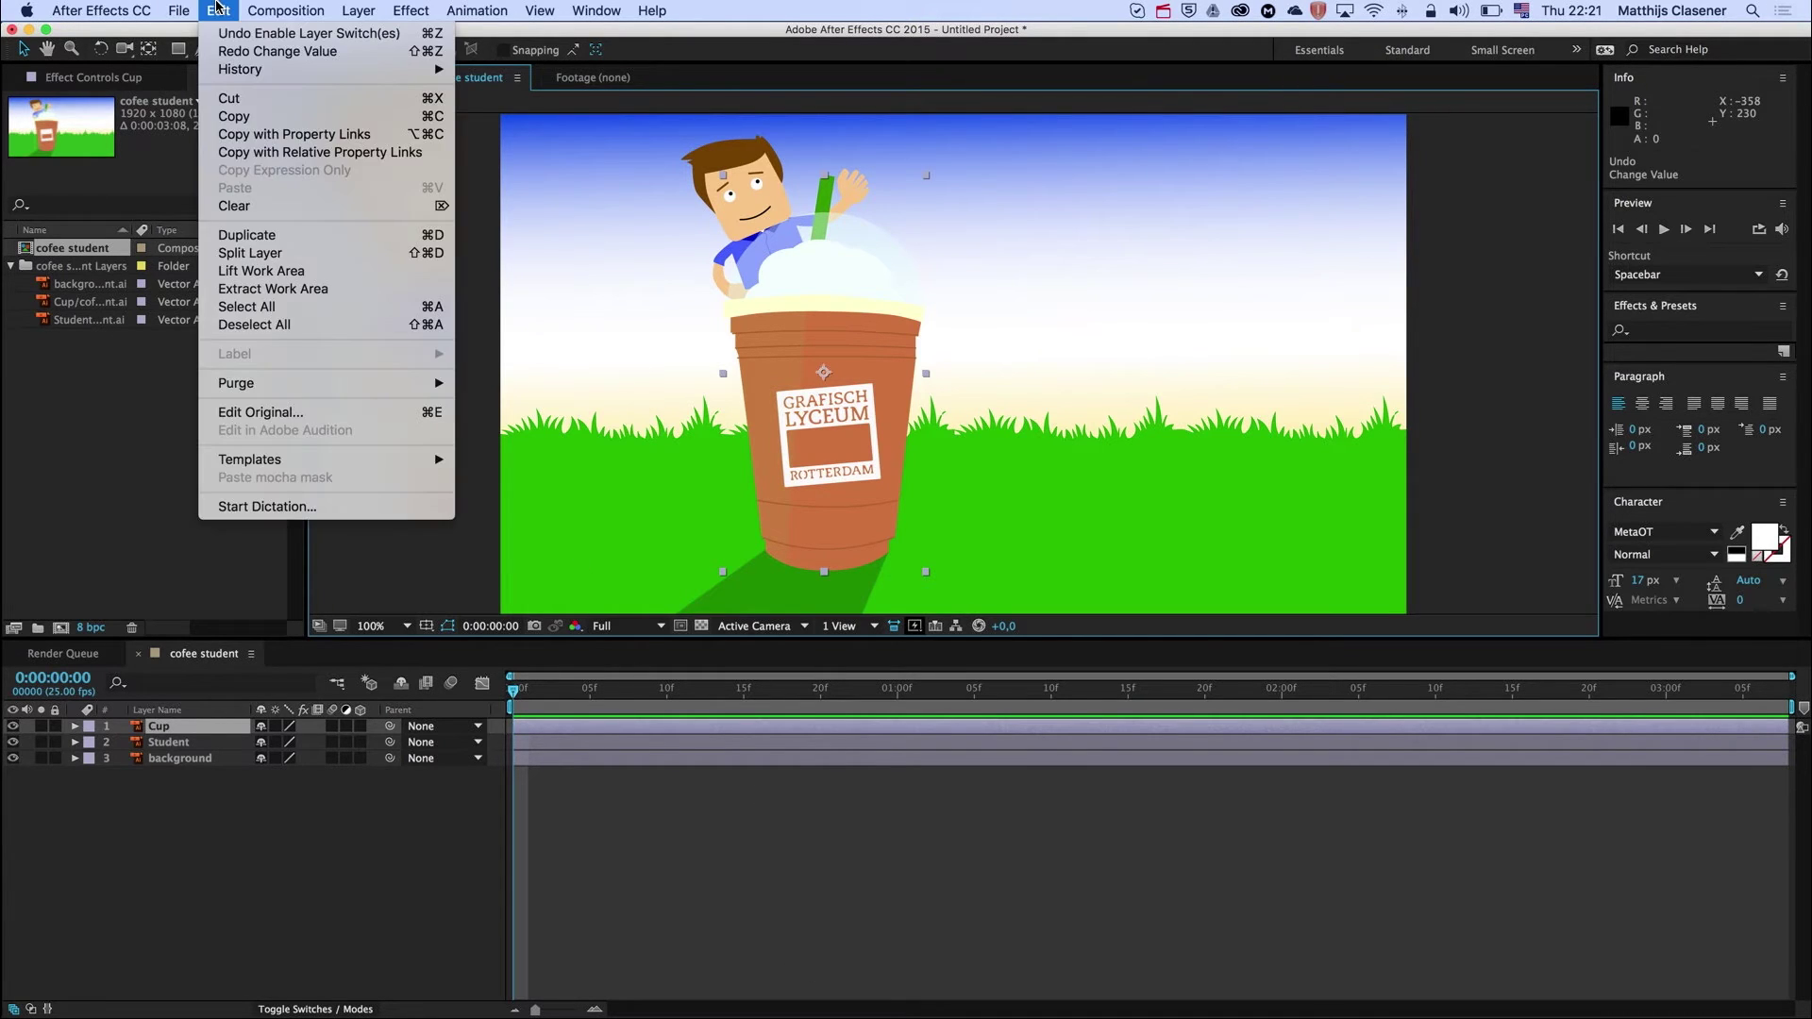
click(293, 424)
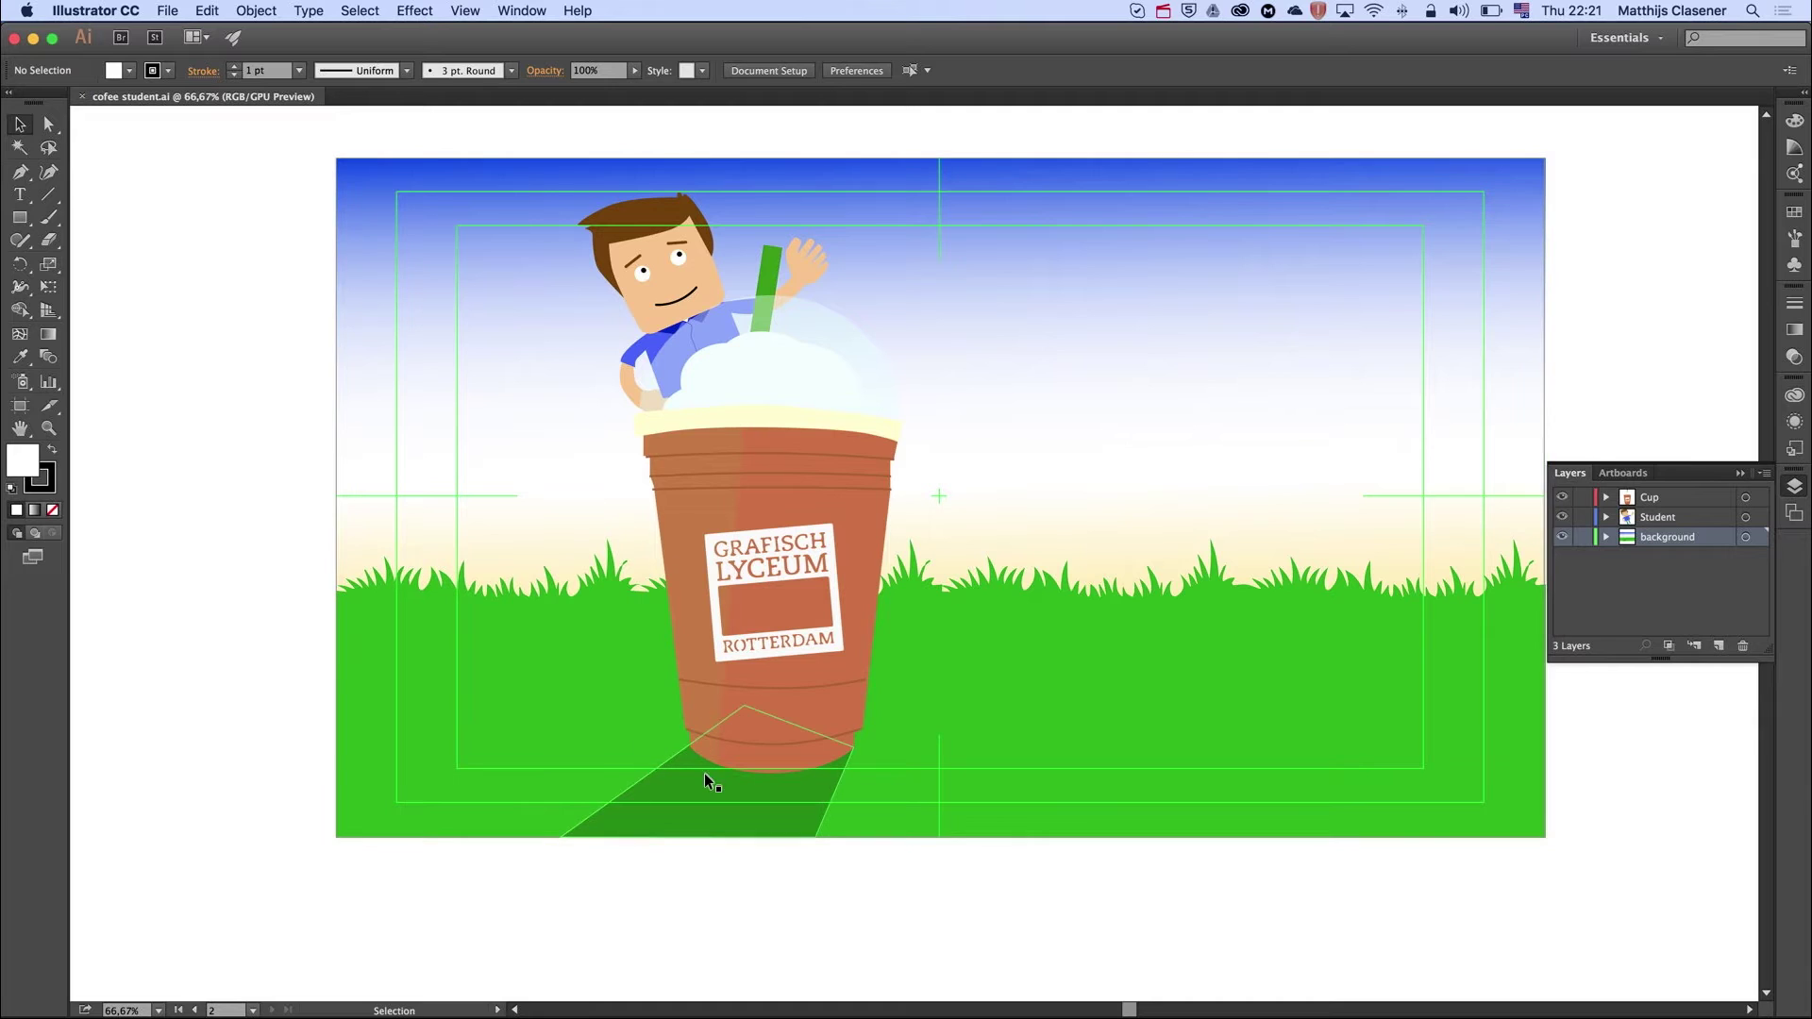
Move the green shadow shape into the Cup layer.
click(668, 813)
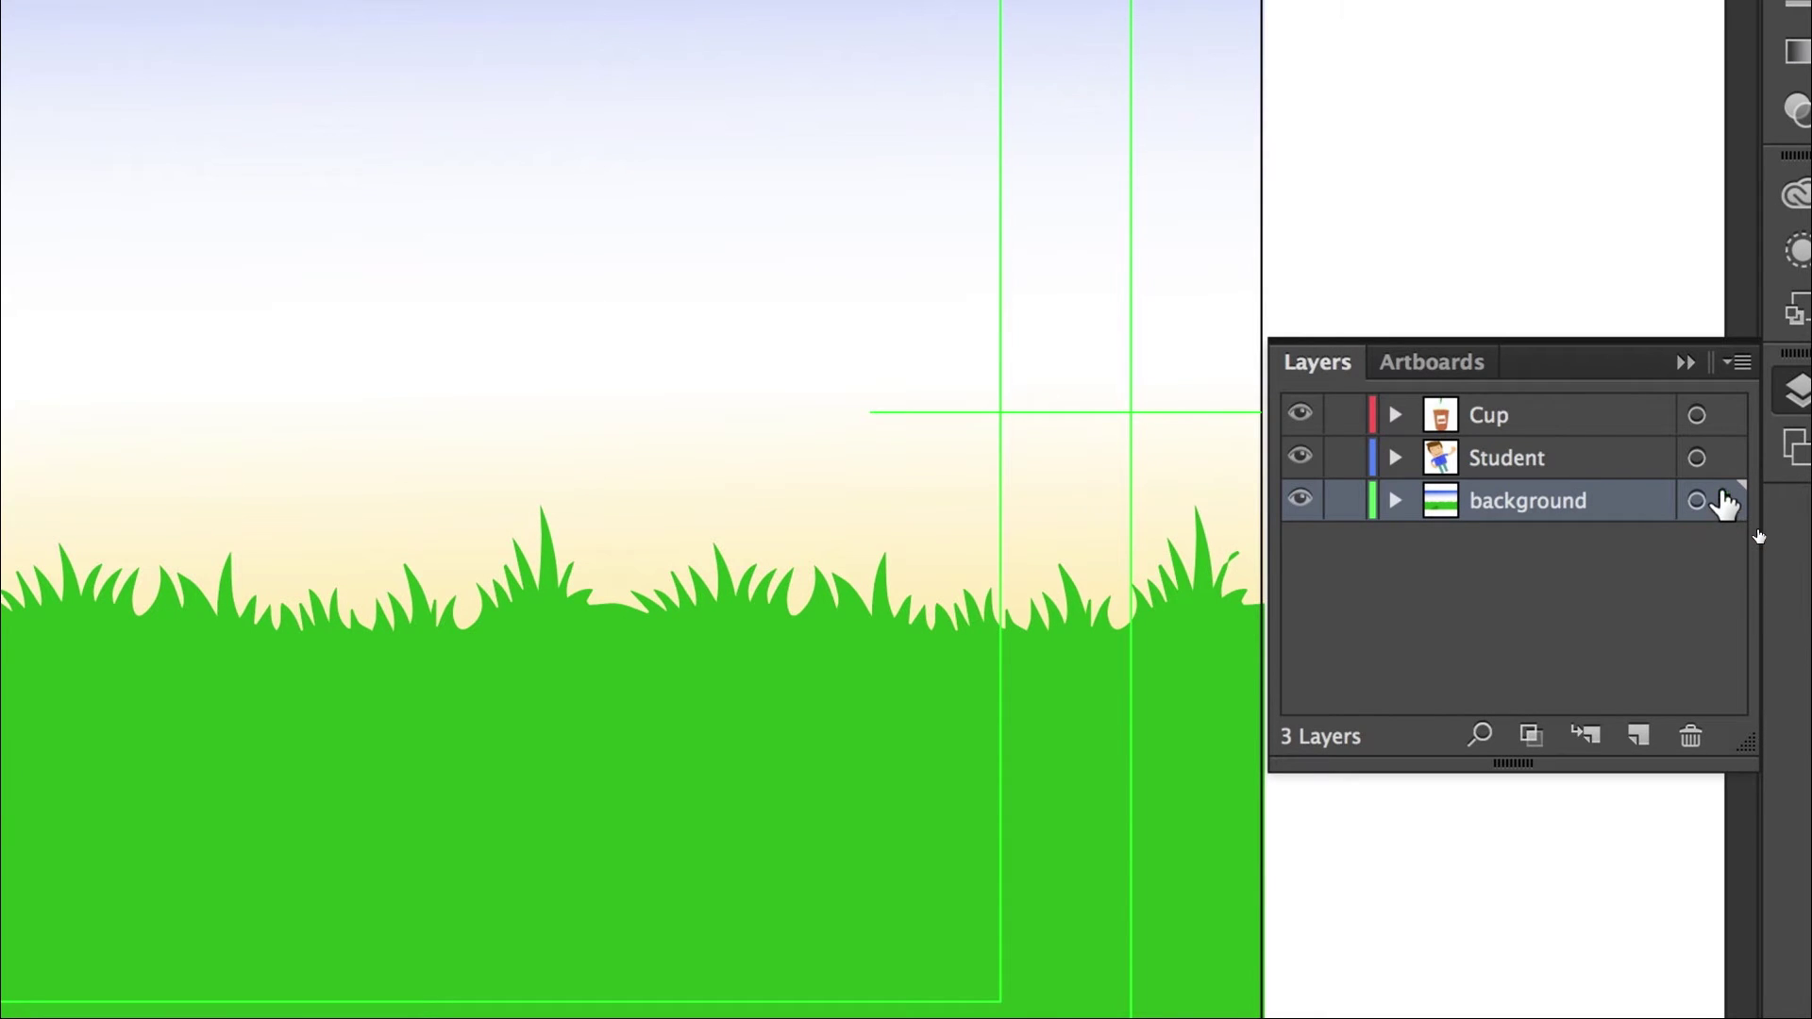
shift+click(1725, 416)
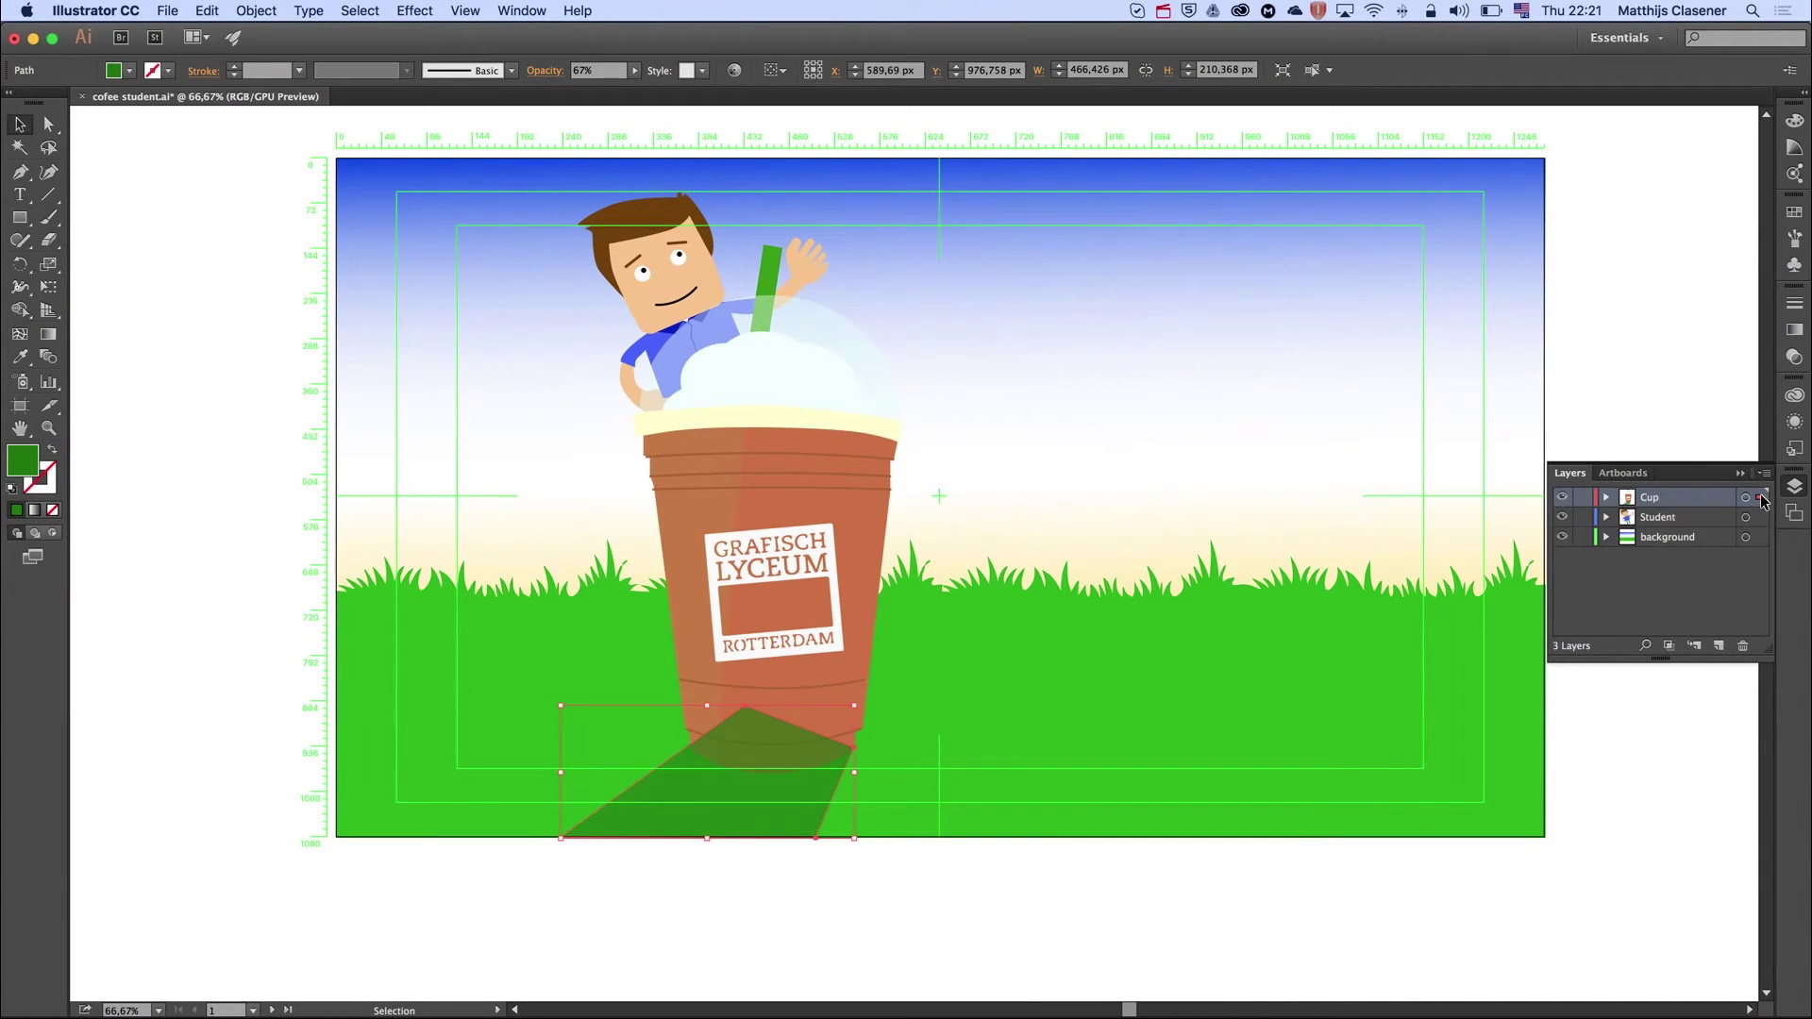
click(1606, 497)
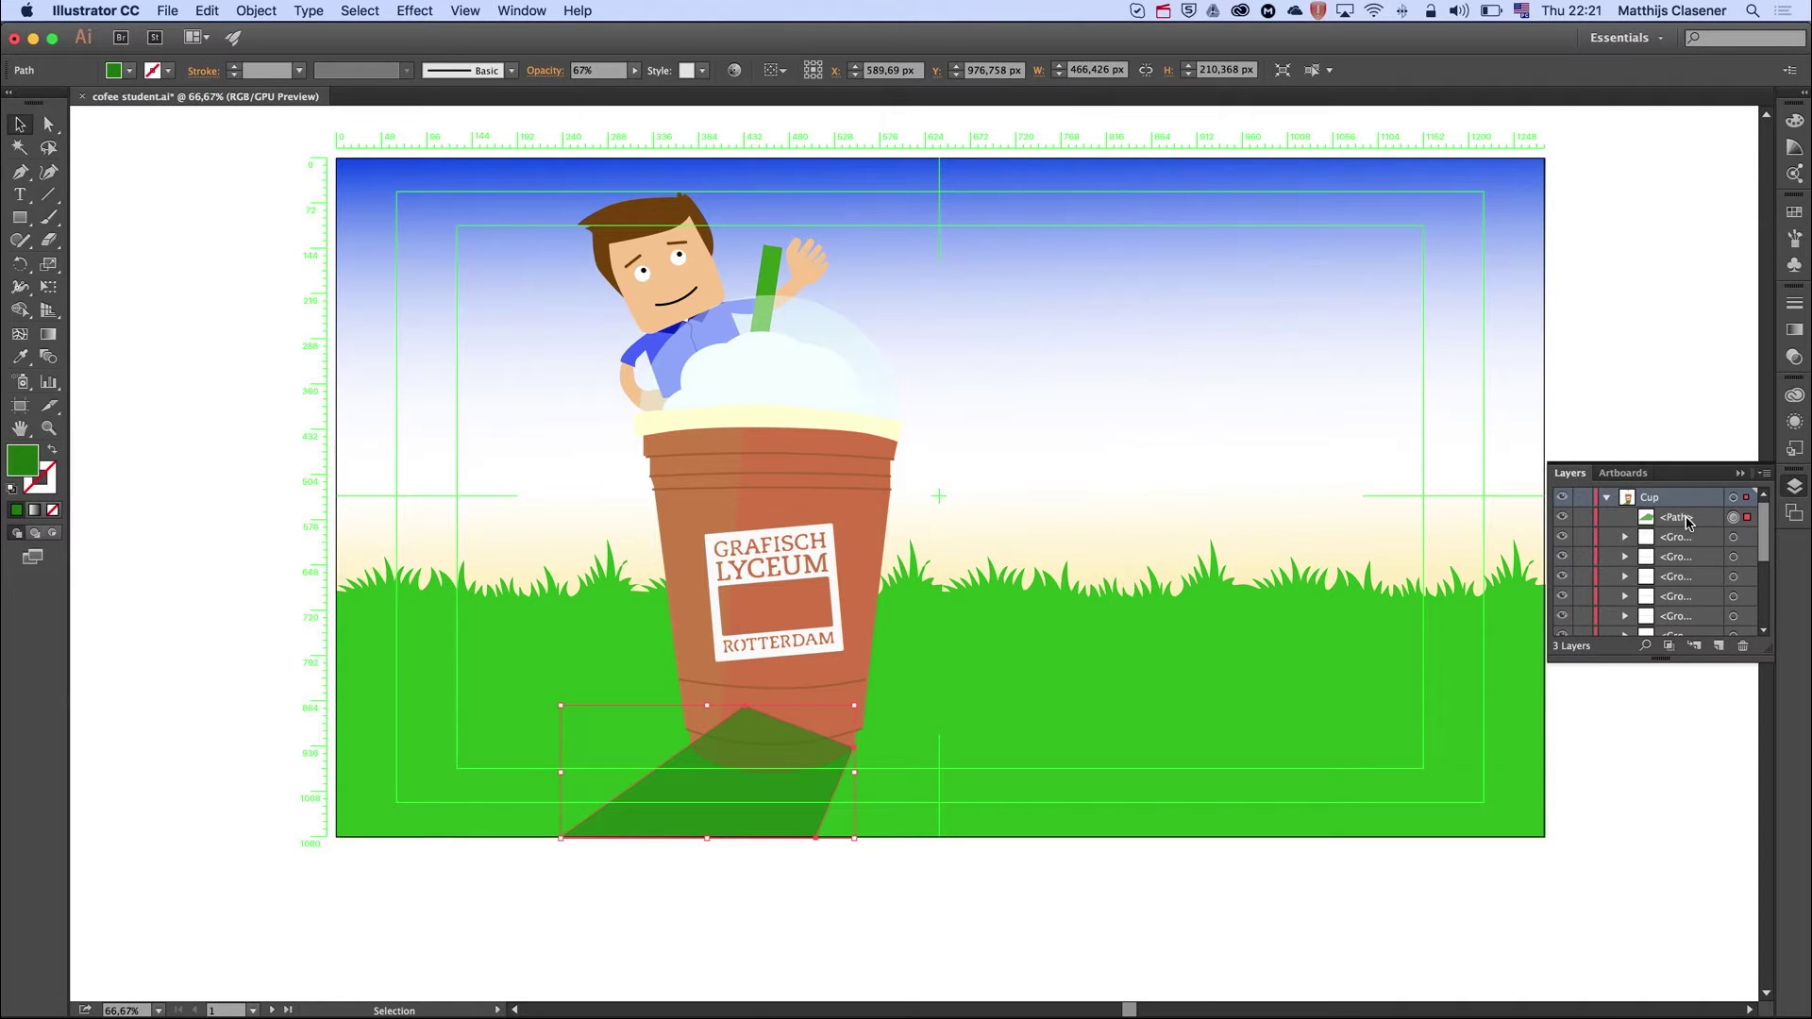
scroll(750, 800, left, 2)
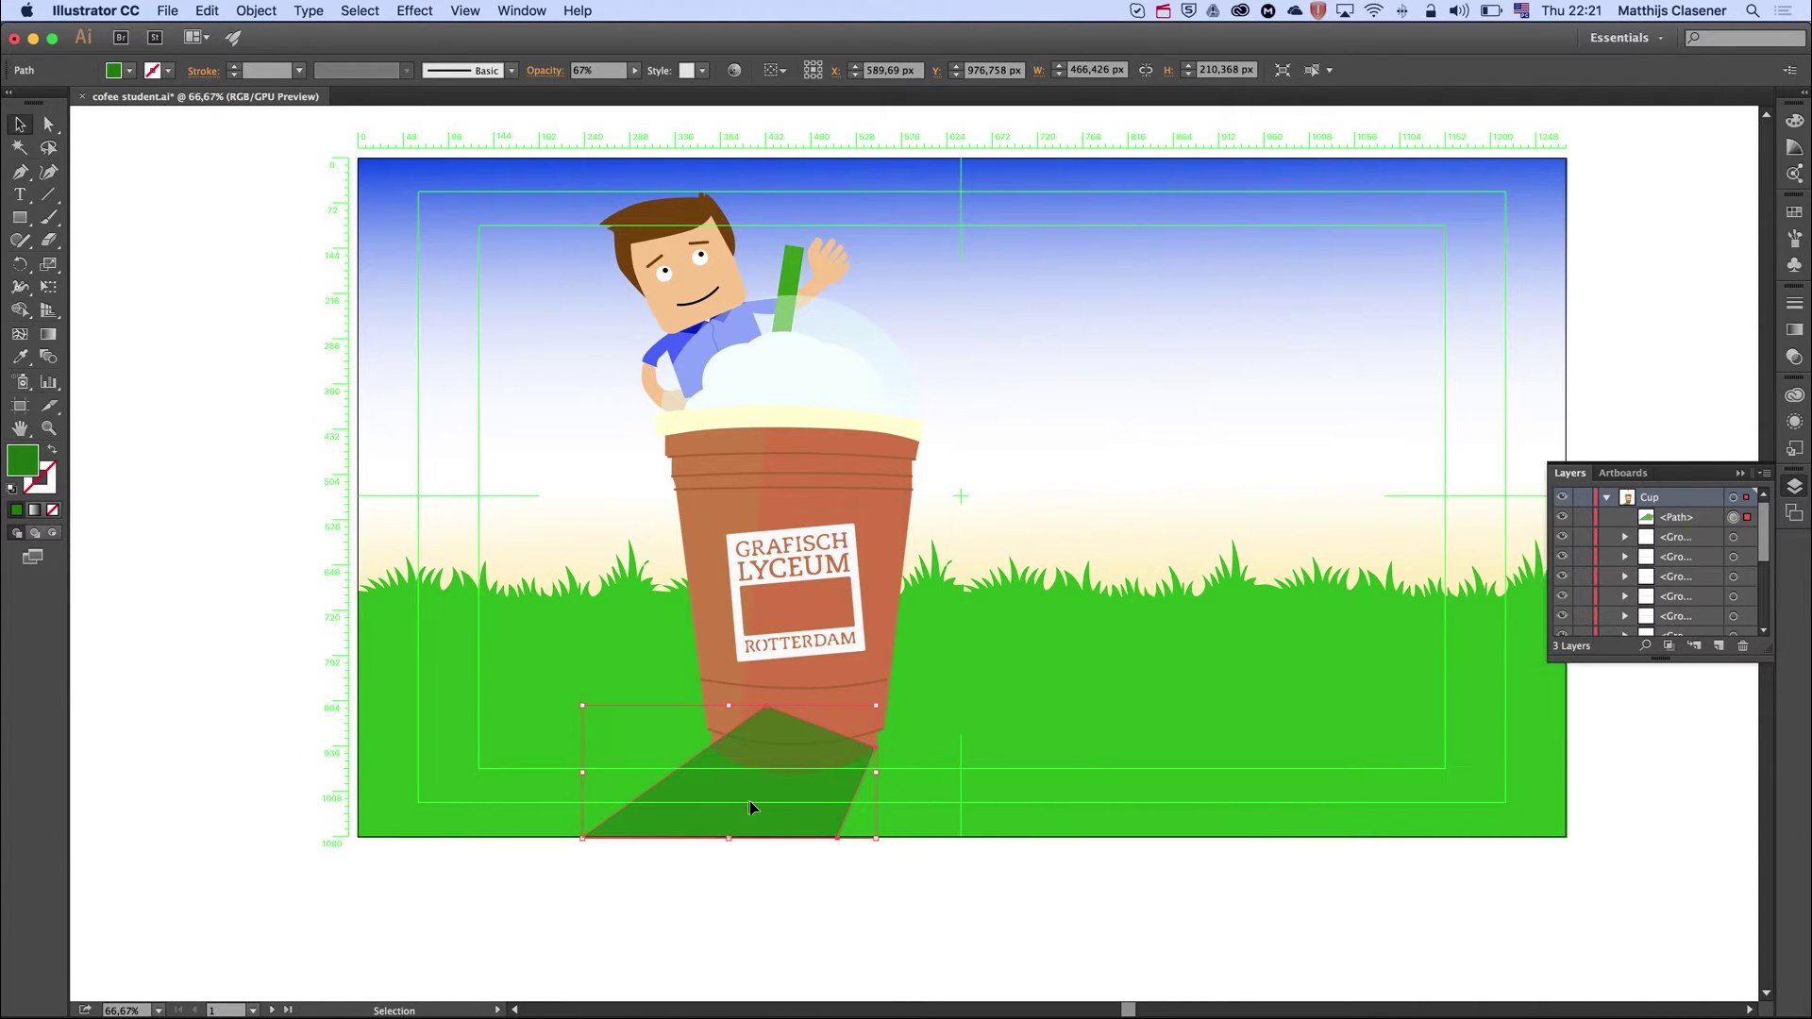
Send the shadow behind the cup, save the artwork, and return to After Effects.
right_click(761, 800)
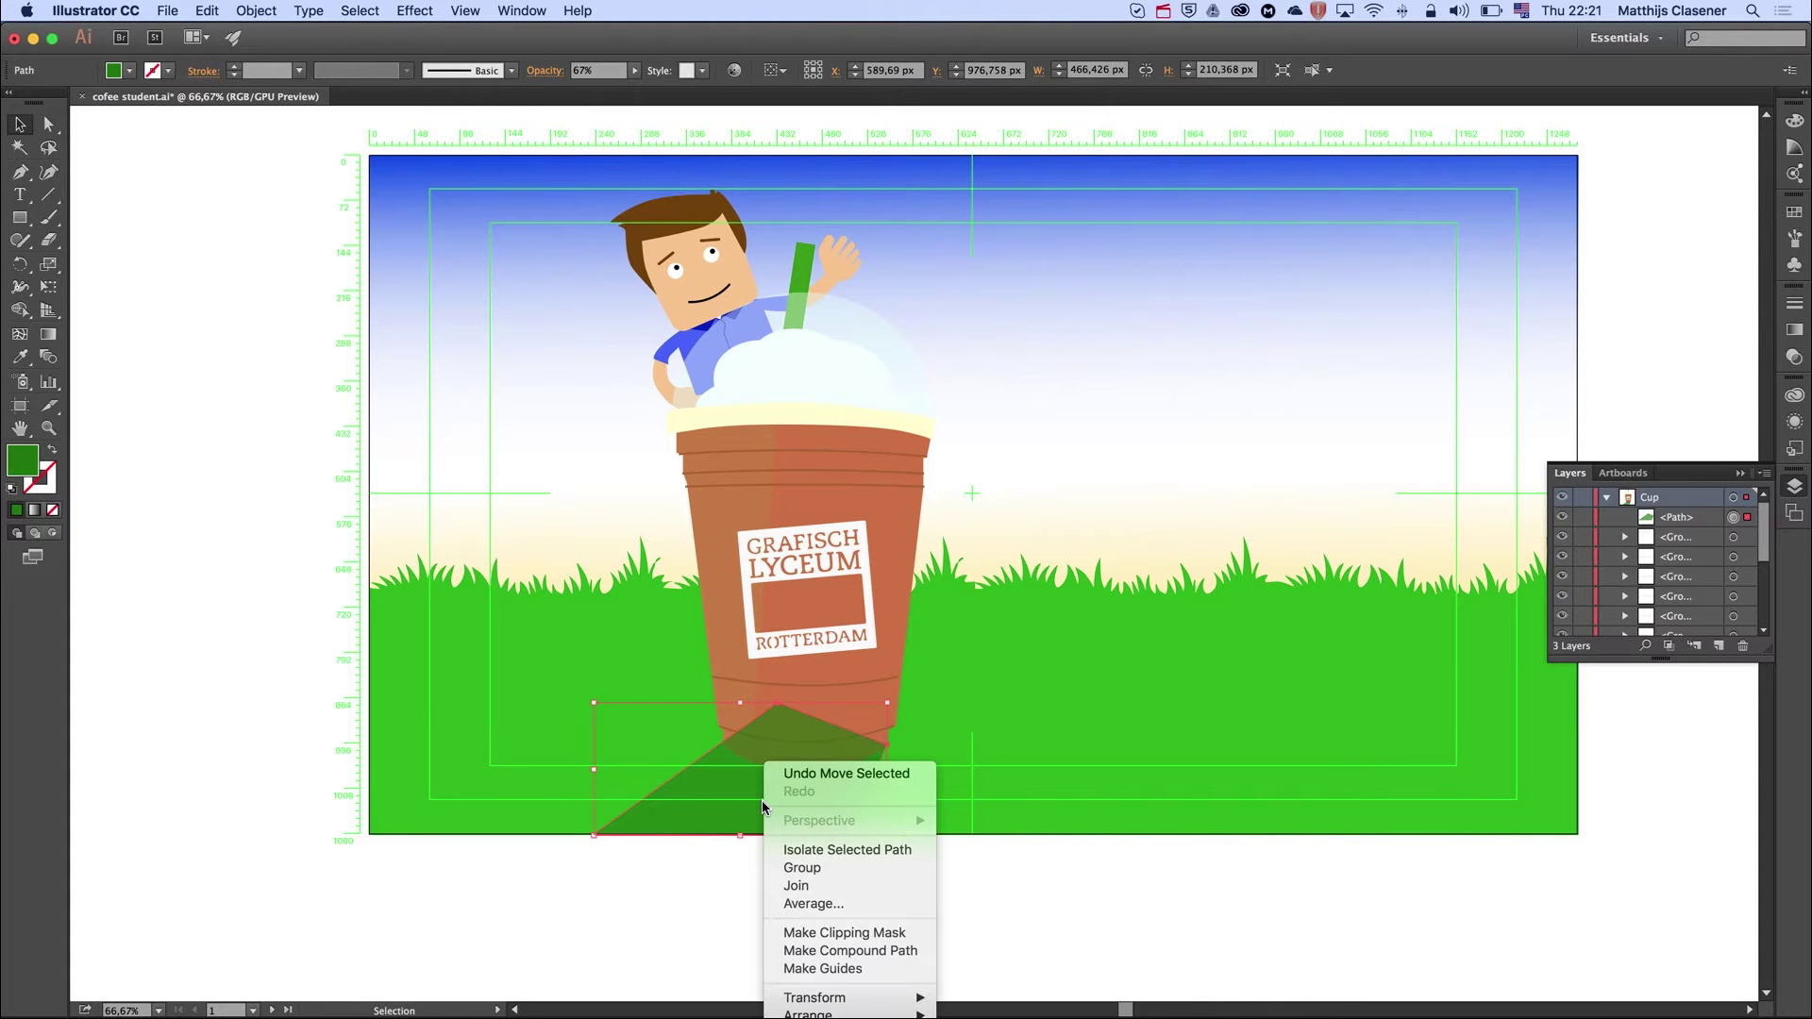
mouse_move(831, 1014)
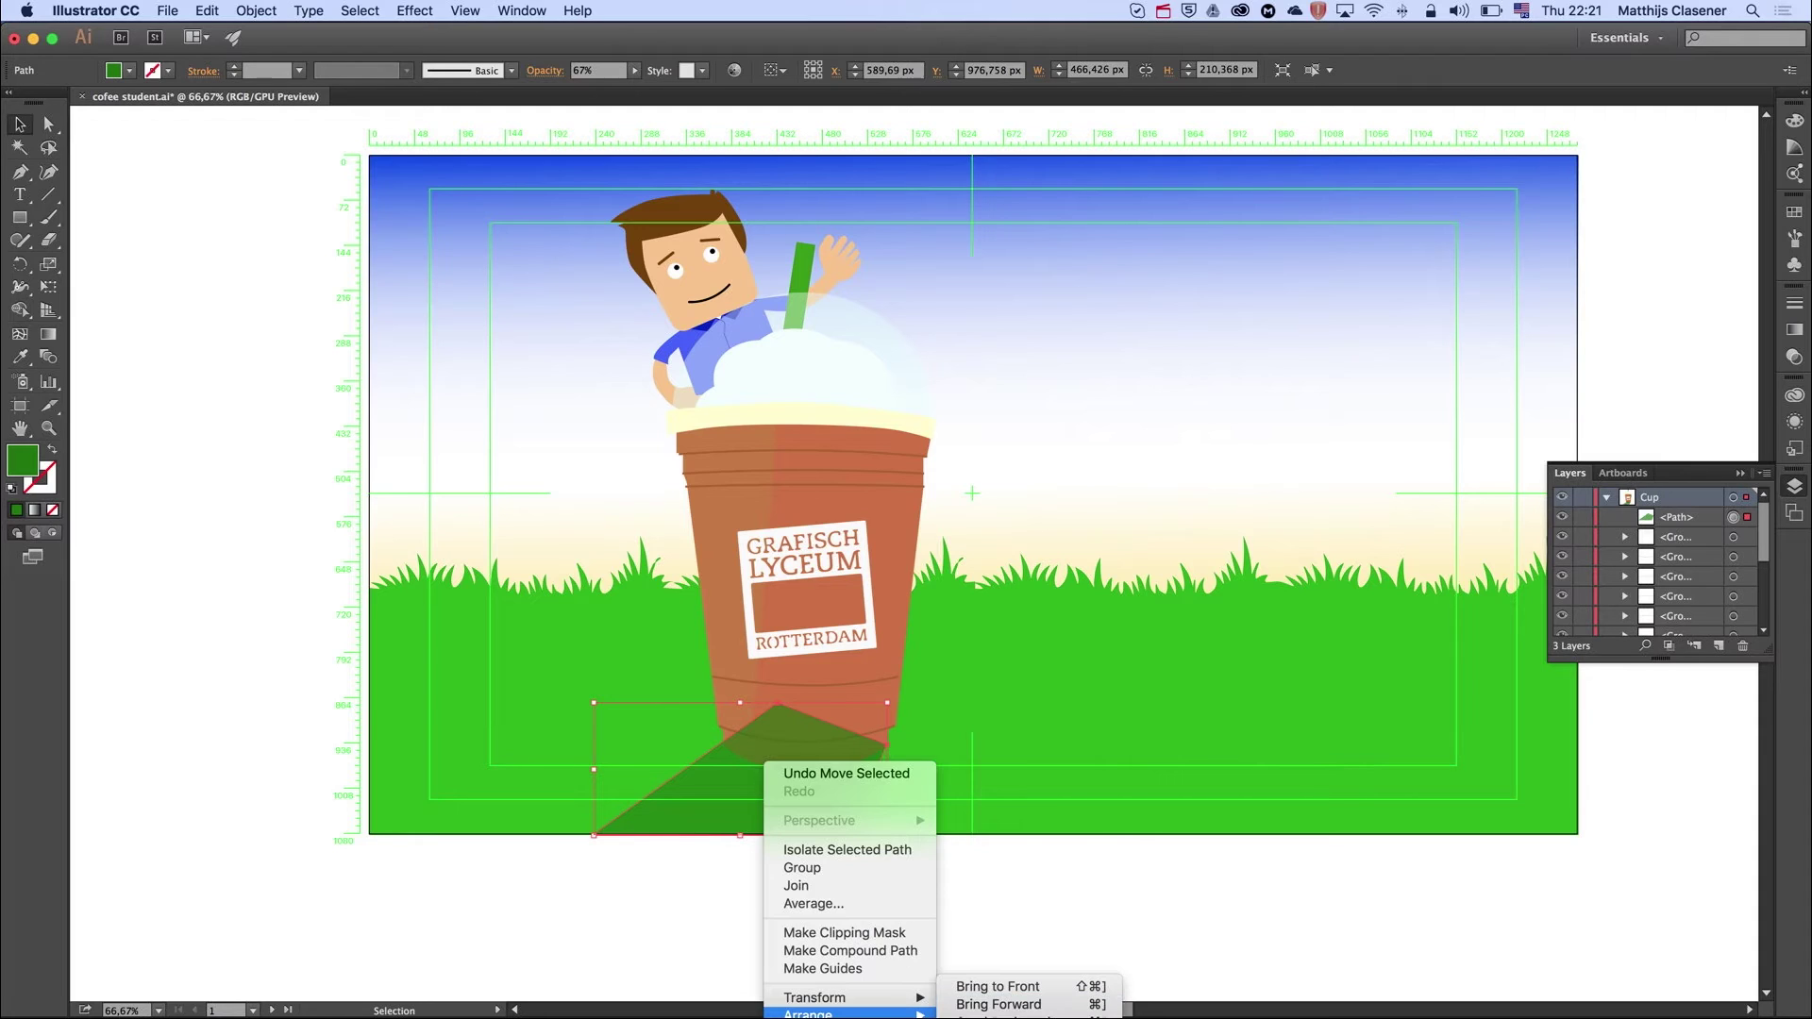
click(1000, 1018)
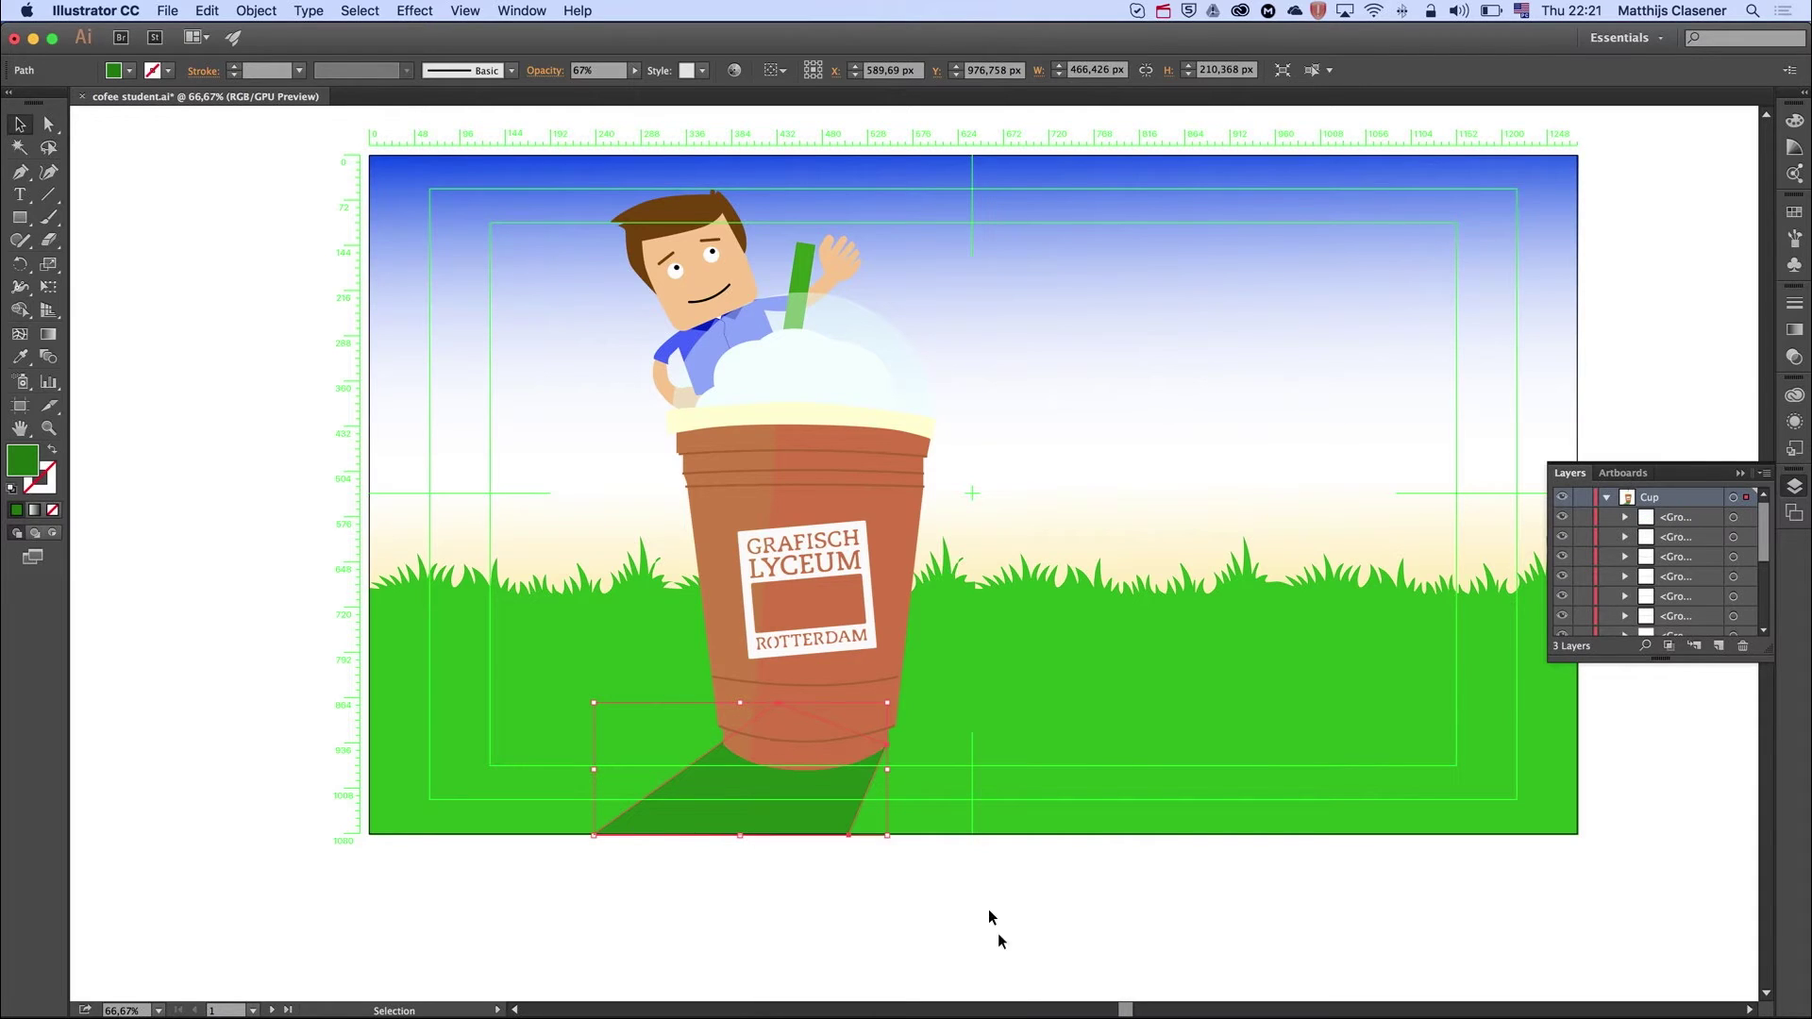
click(1622, 758)
click(1608, 498)
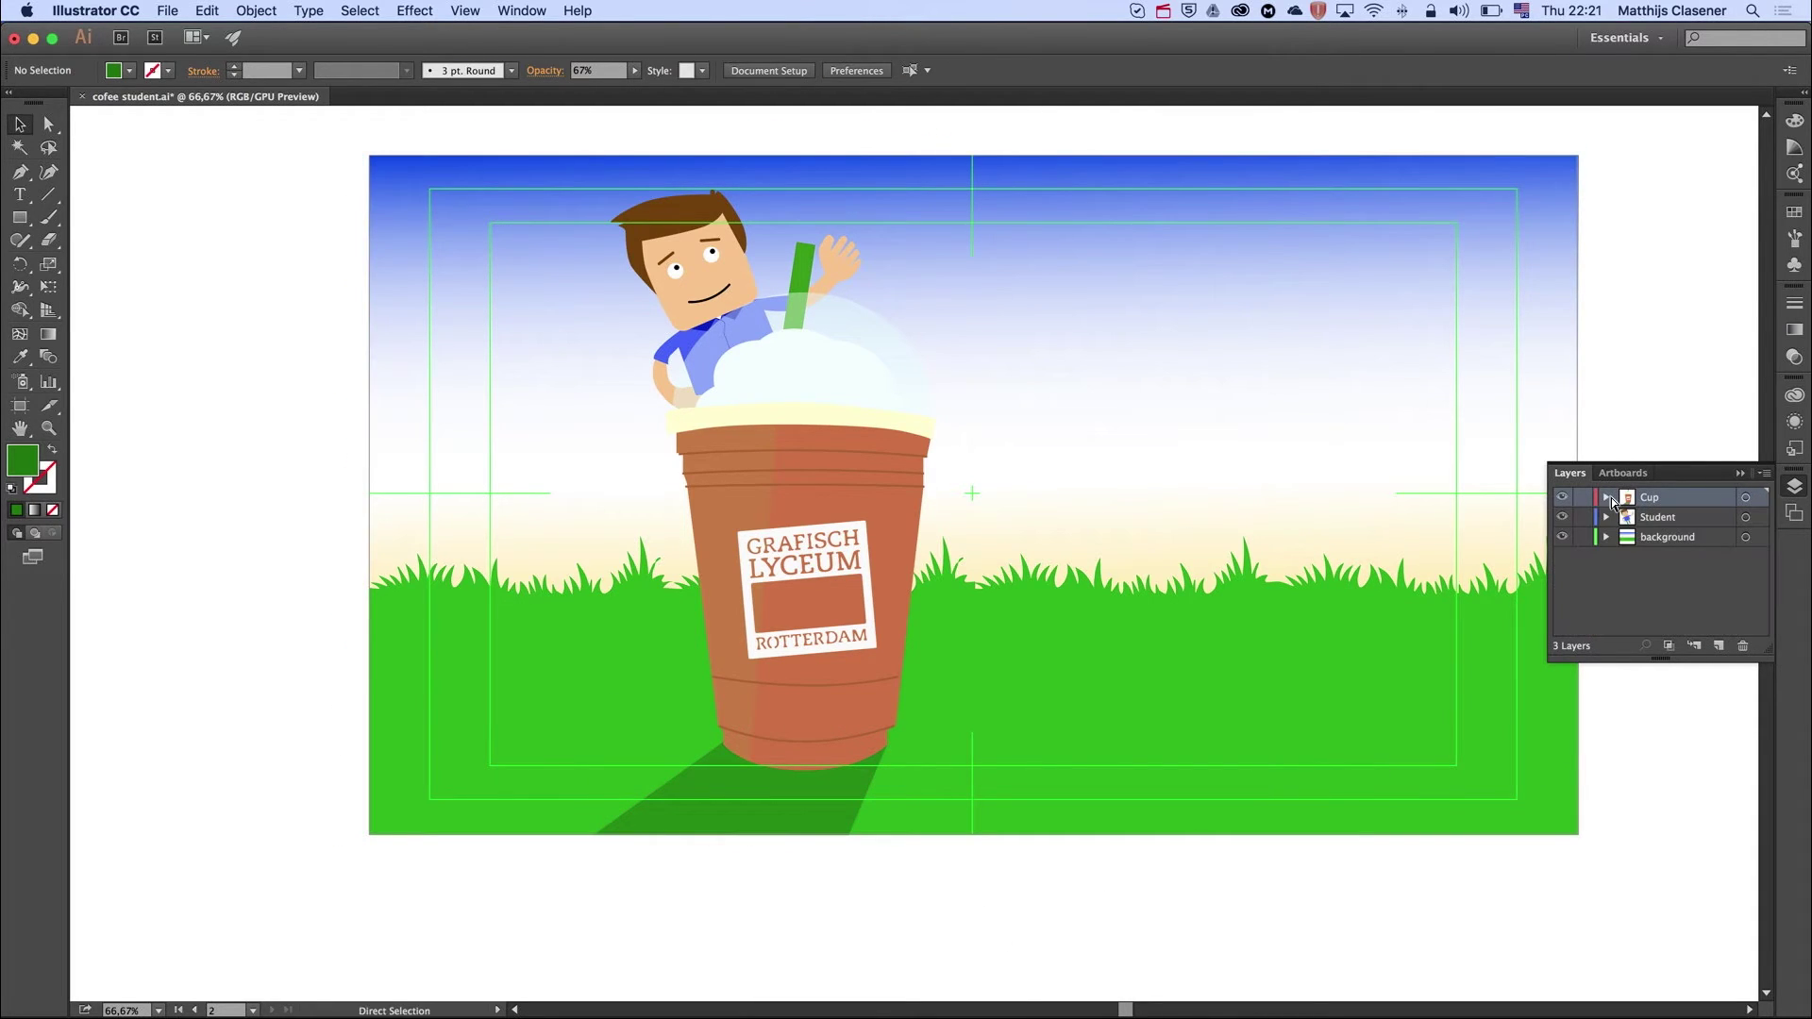
key(super+s)
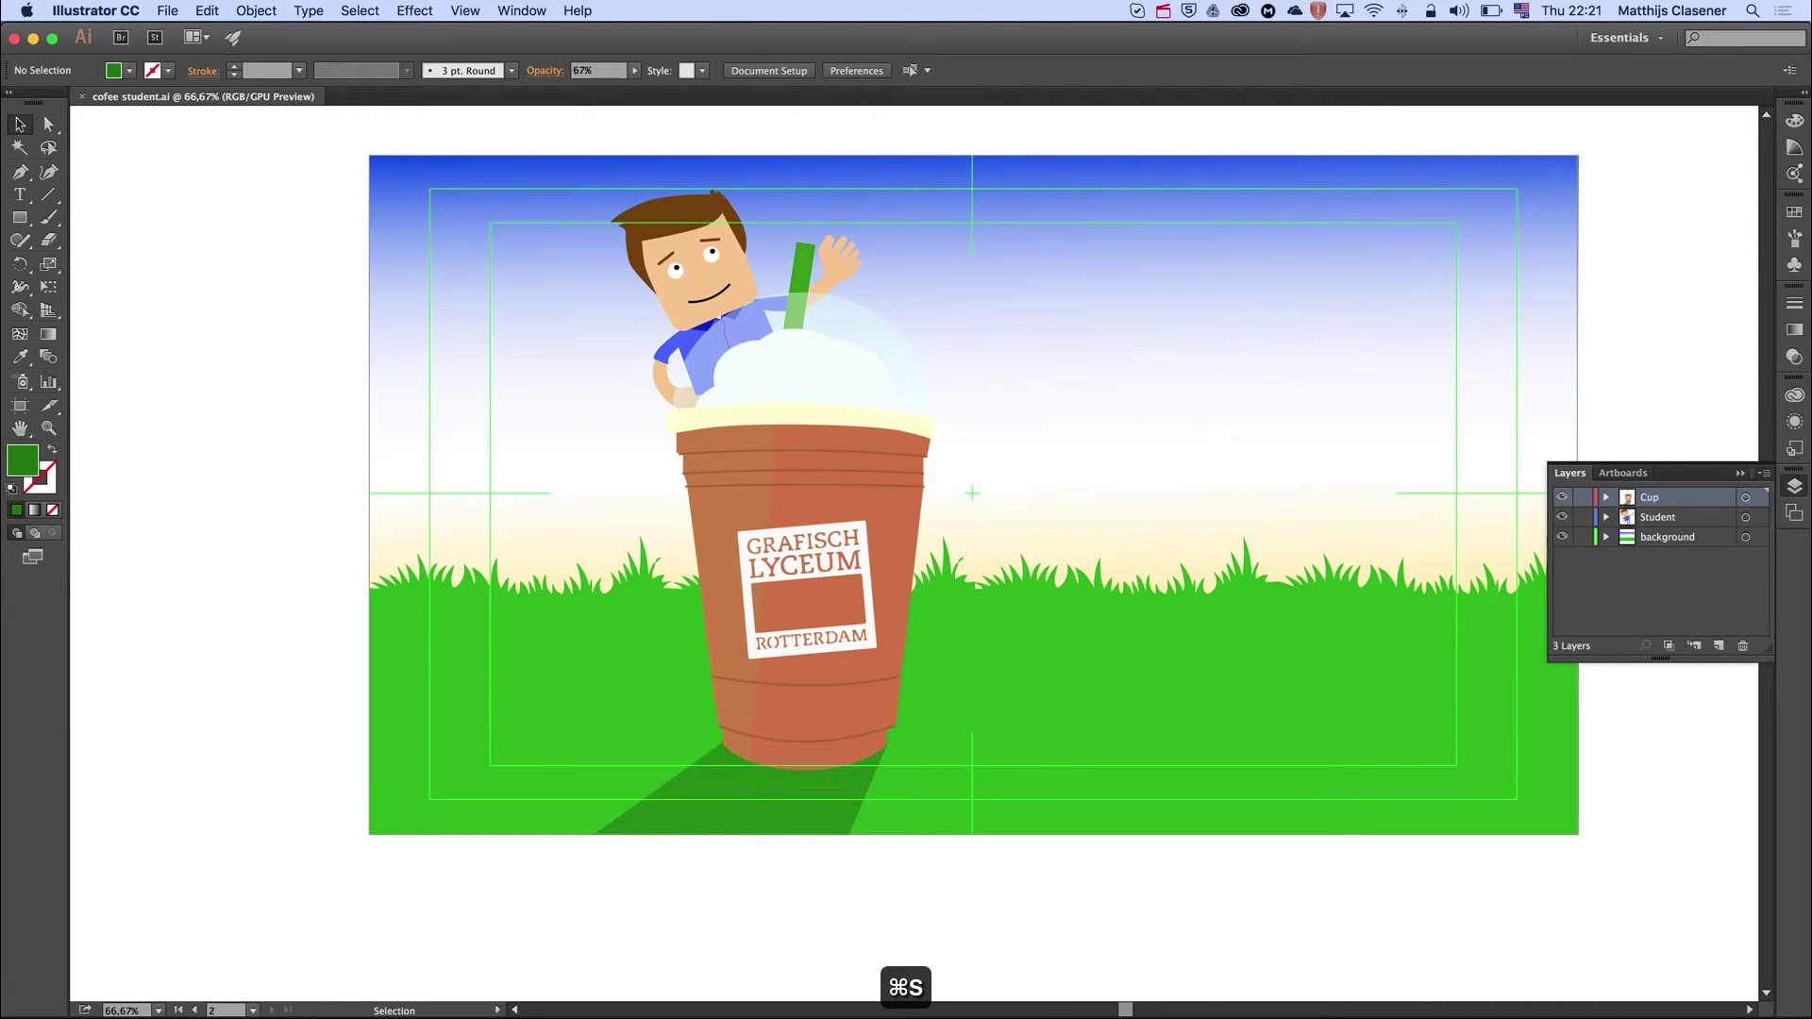
key(super+Tab)
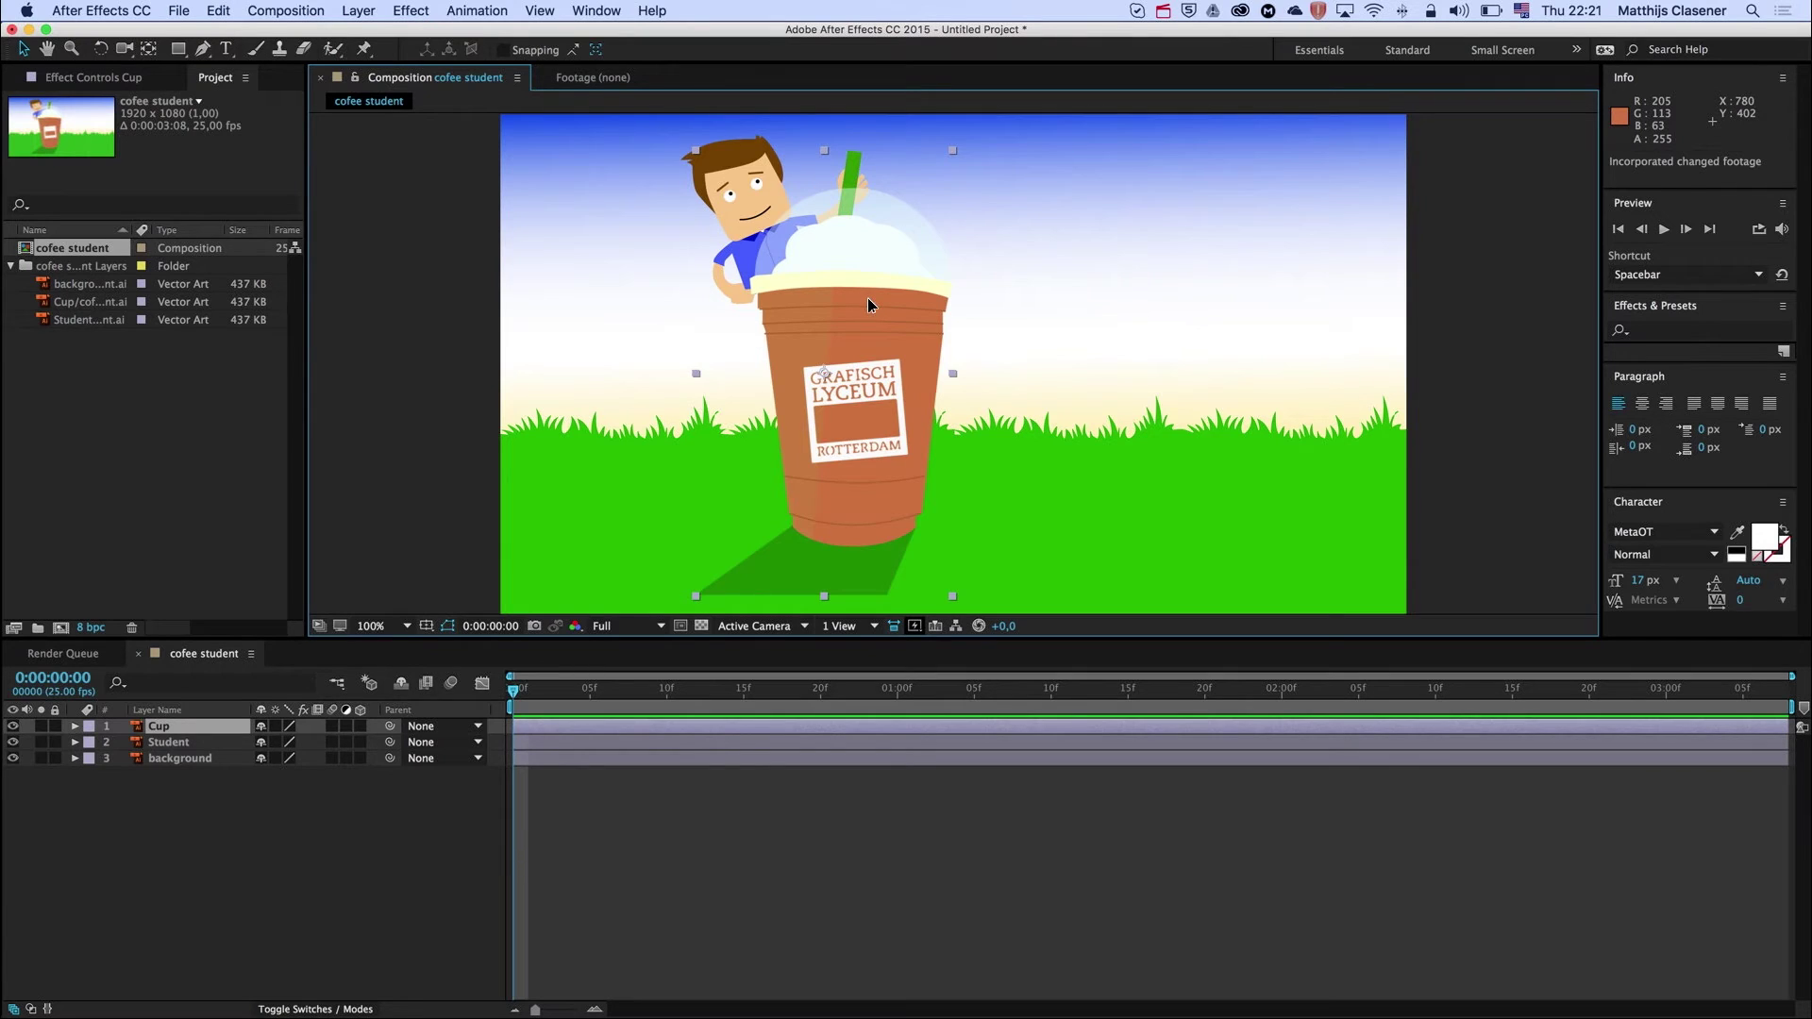
Keyframe the Cup's centred Position at frame 20, then drag it off-screen right at frame 0.
drag(868, 304, 868, 337)
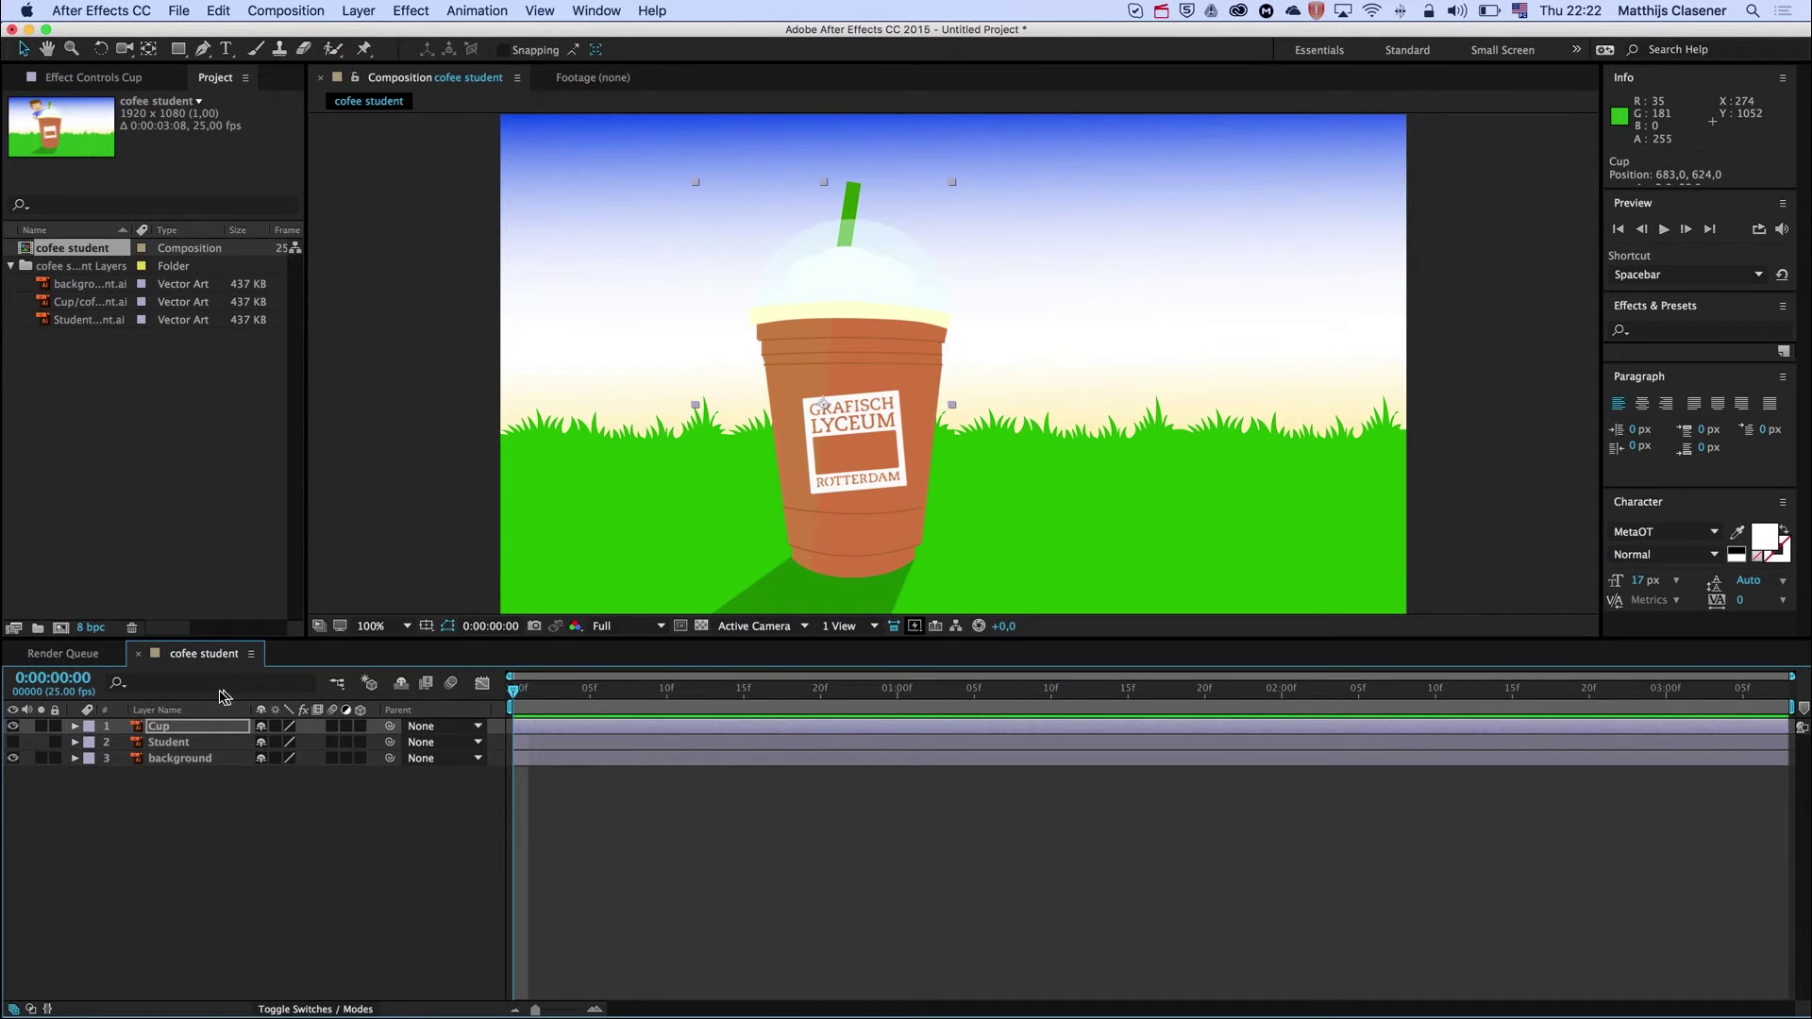
click(74, 726)
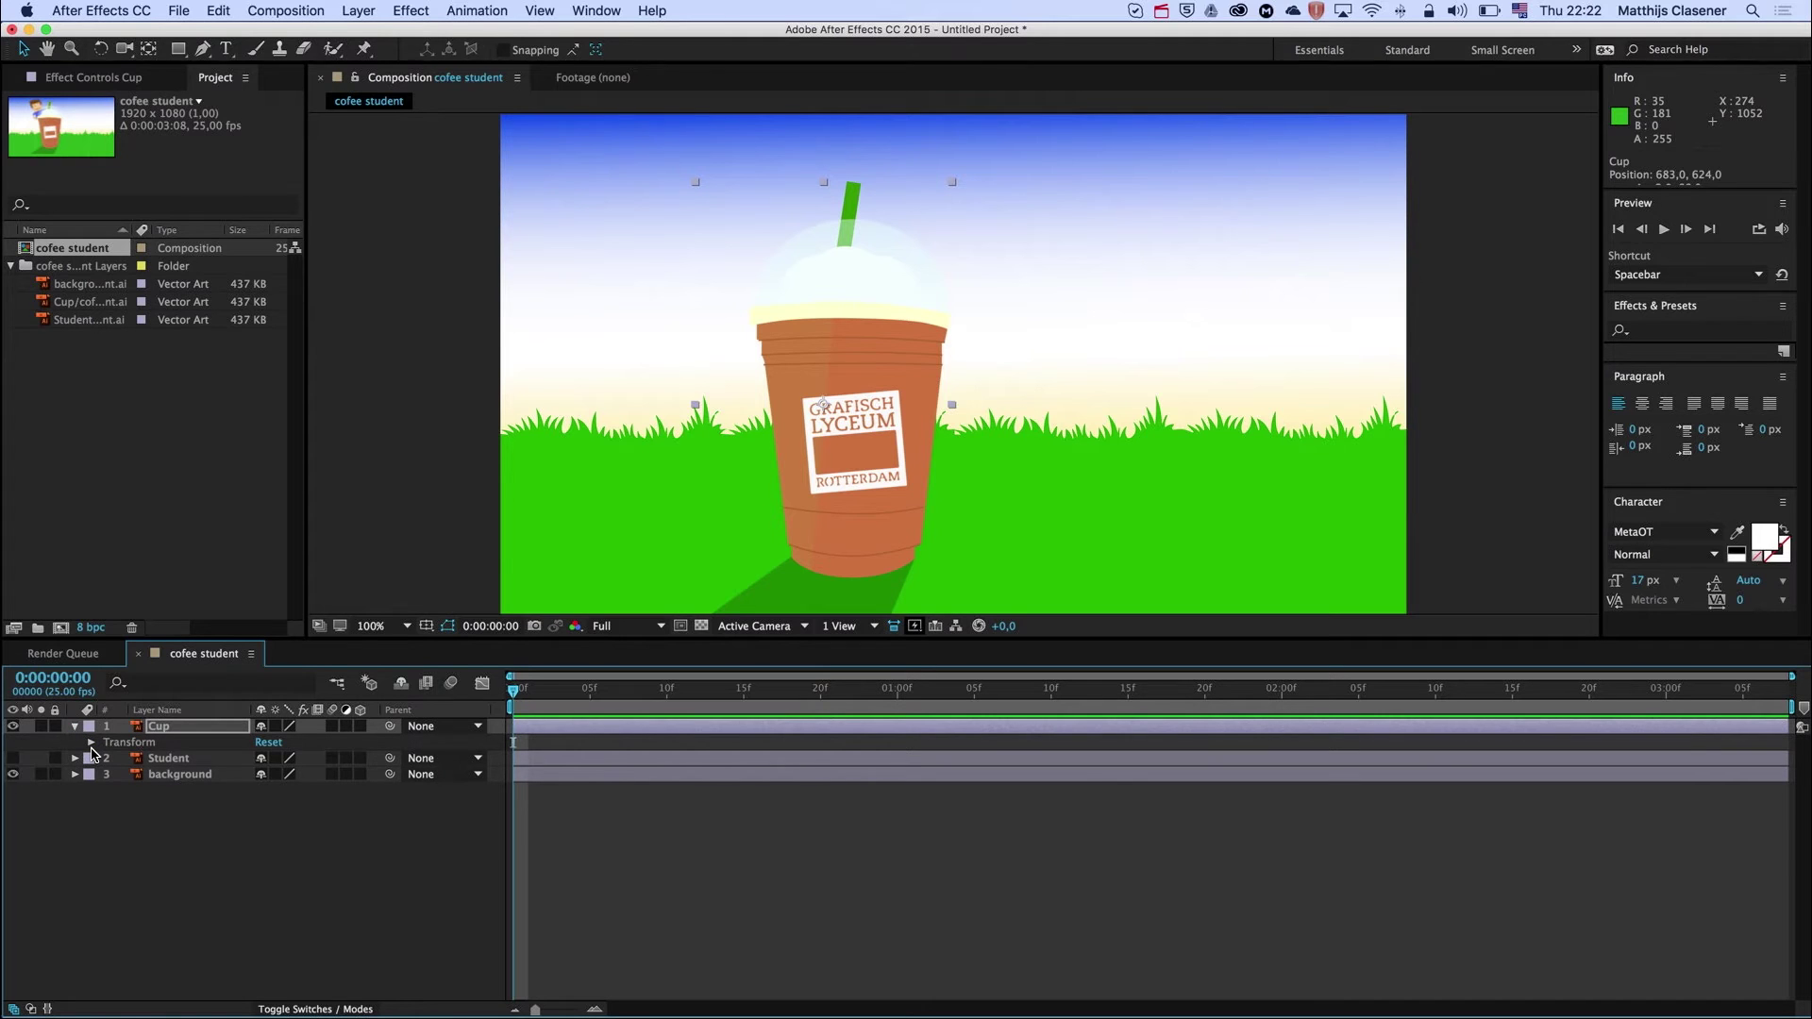
click(92, 743)
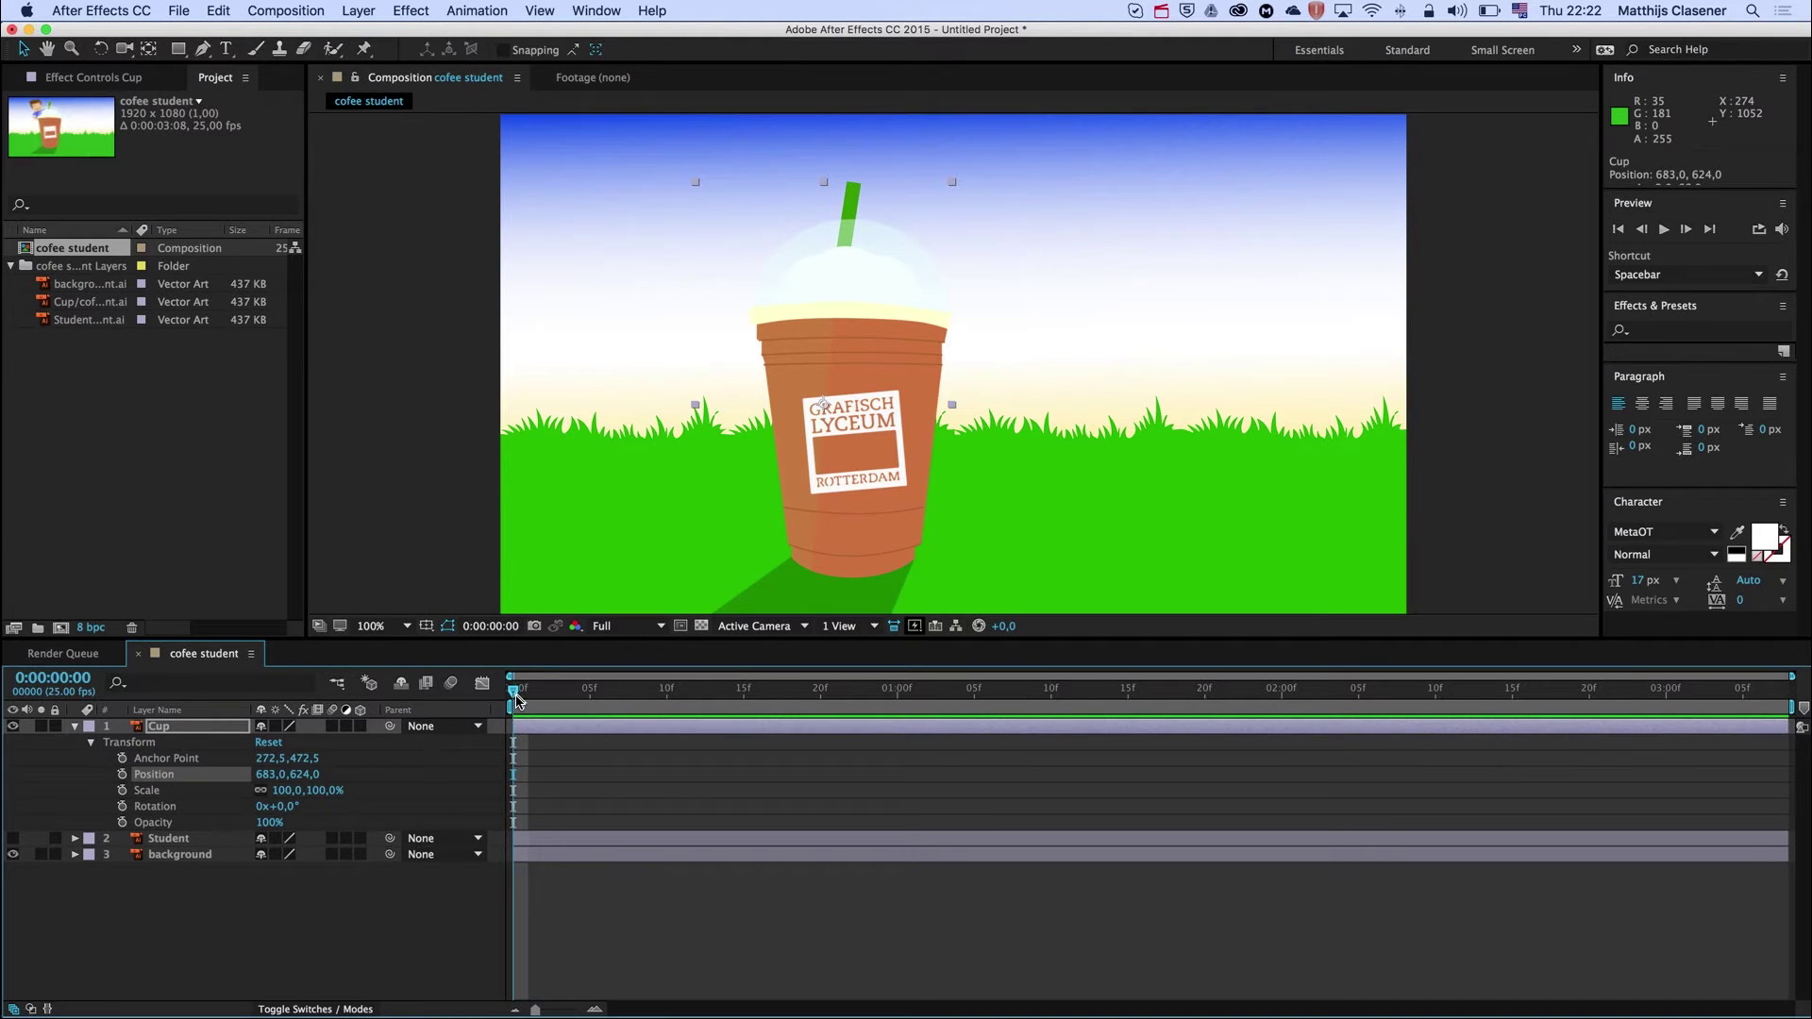
drag(517, 703, 560, 703)
drag(765, 703, 821, 705)
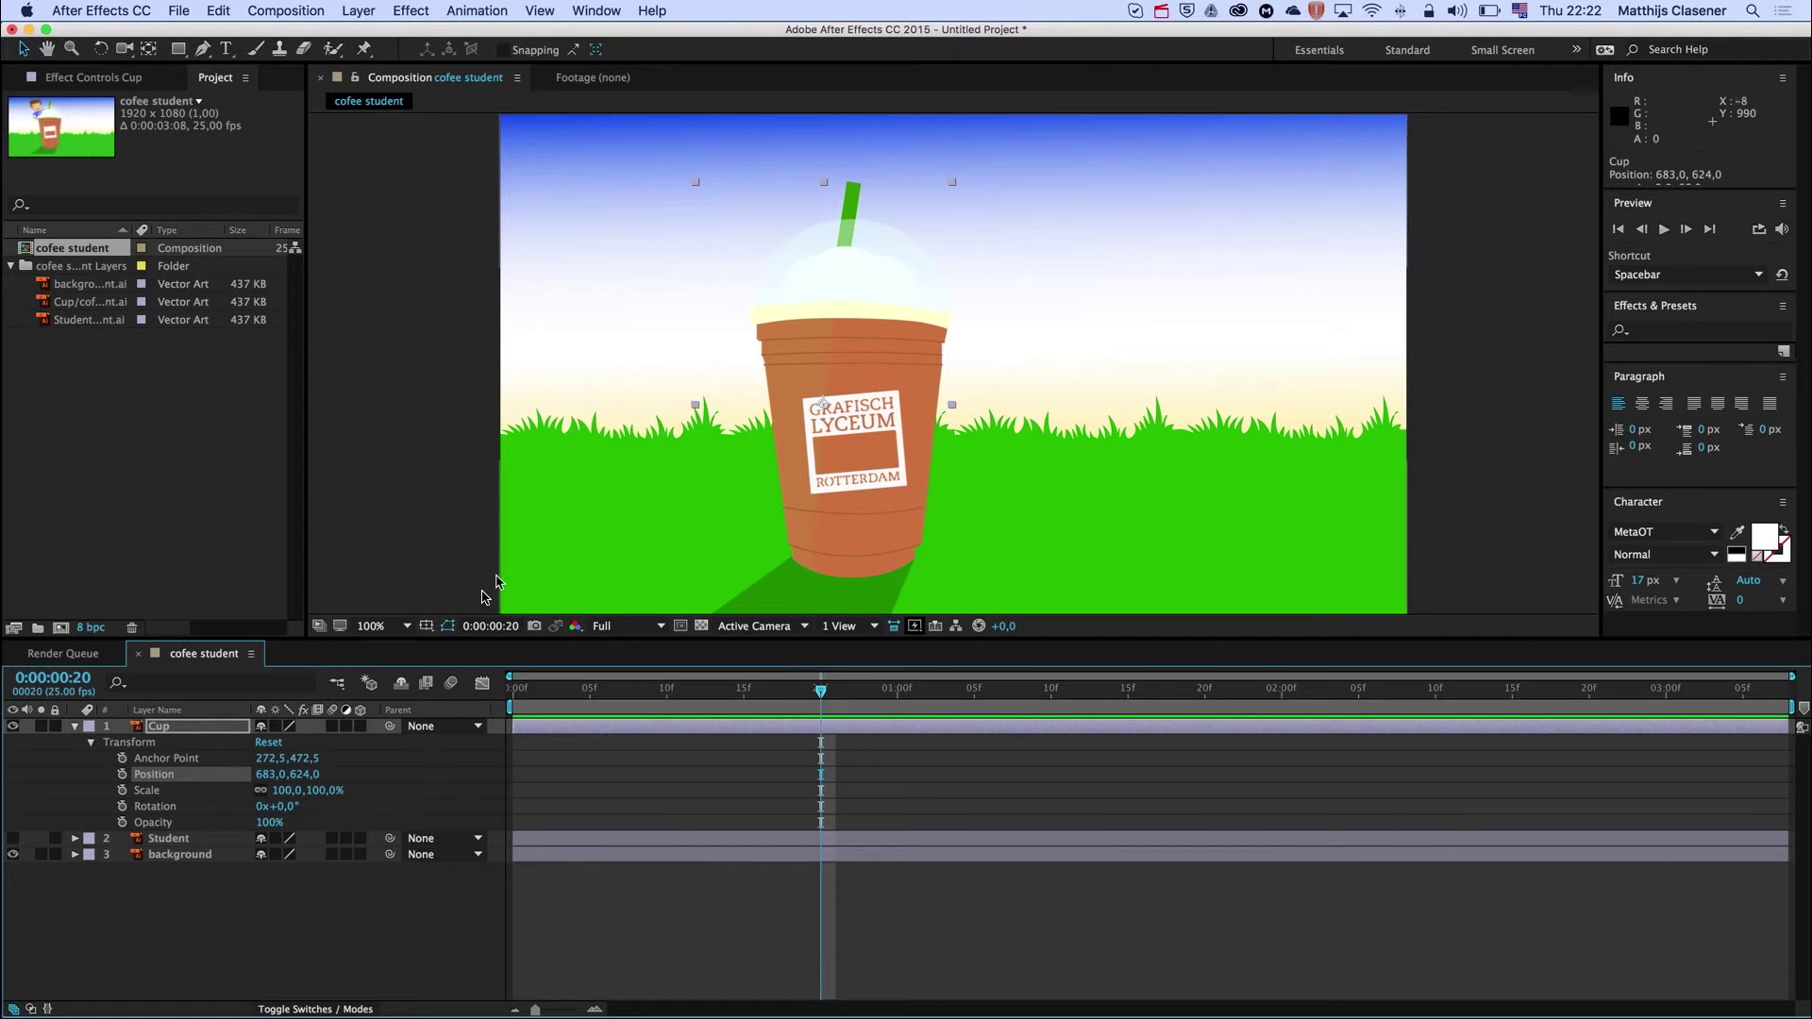
click(122, 774)
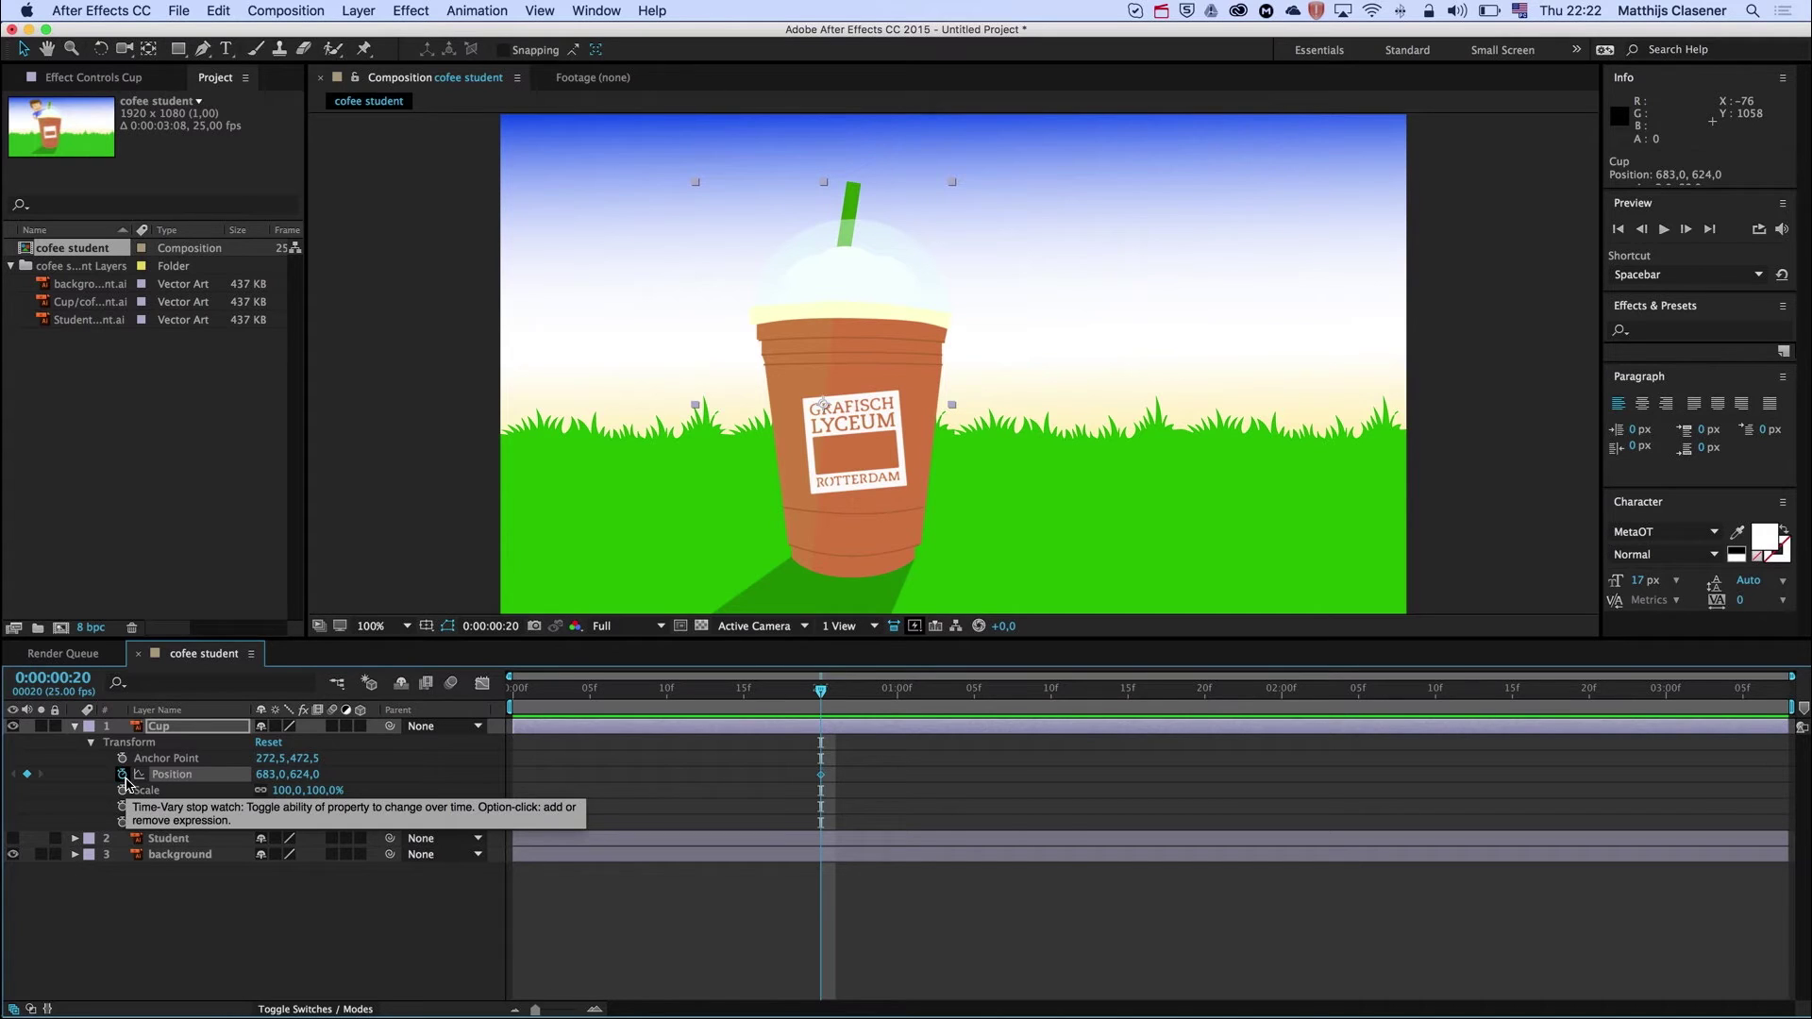
drag(821, 696, 514, 696)
drag(804, 460, 1550, 482)
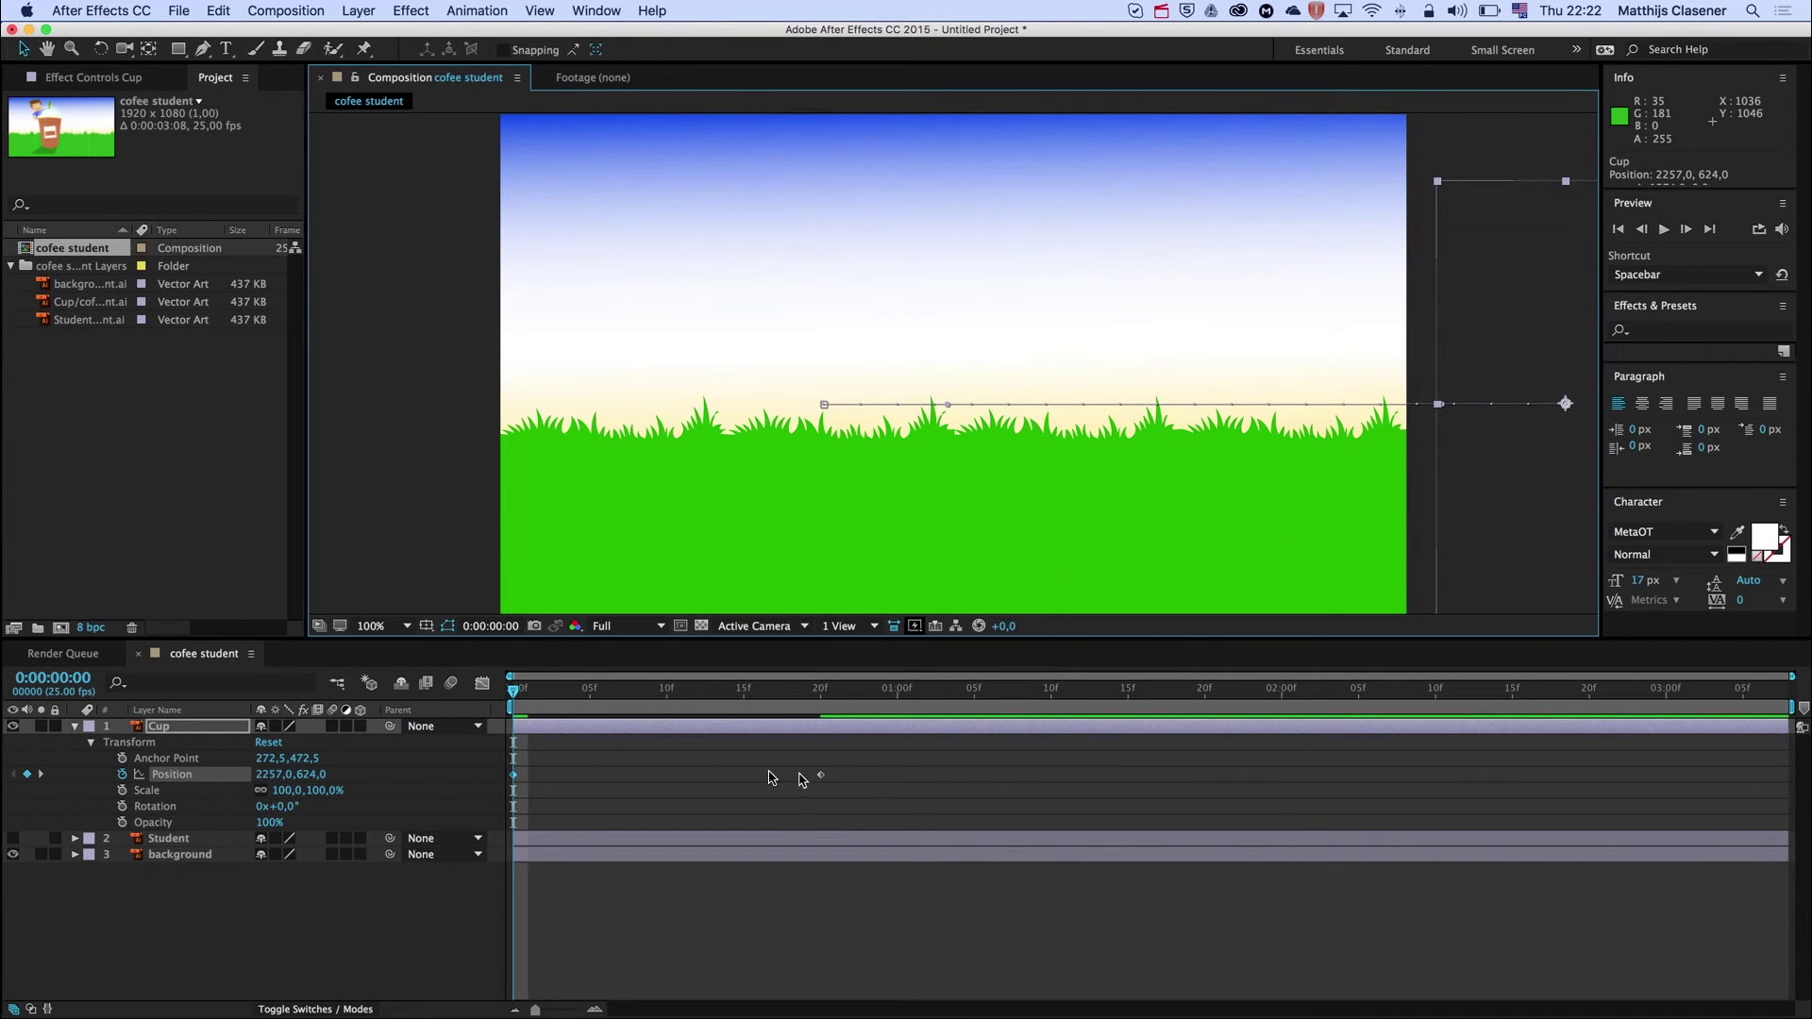
click(521, 695)
mouse_move(522, 696)
mouse_down()
mouse_move(827, 697)
mouse_move(534, 703)
mouse_move(823, 714)
mouse_move(493, 707)
mouse_up()
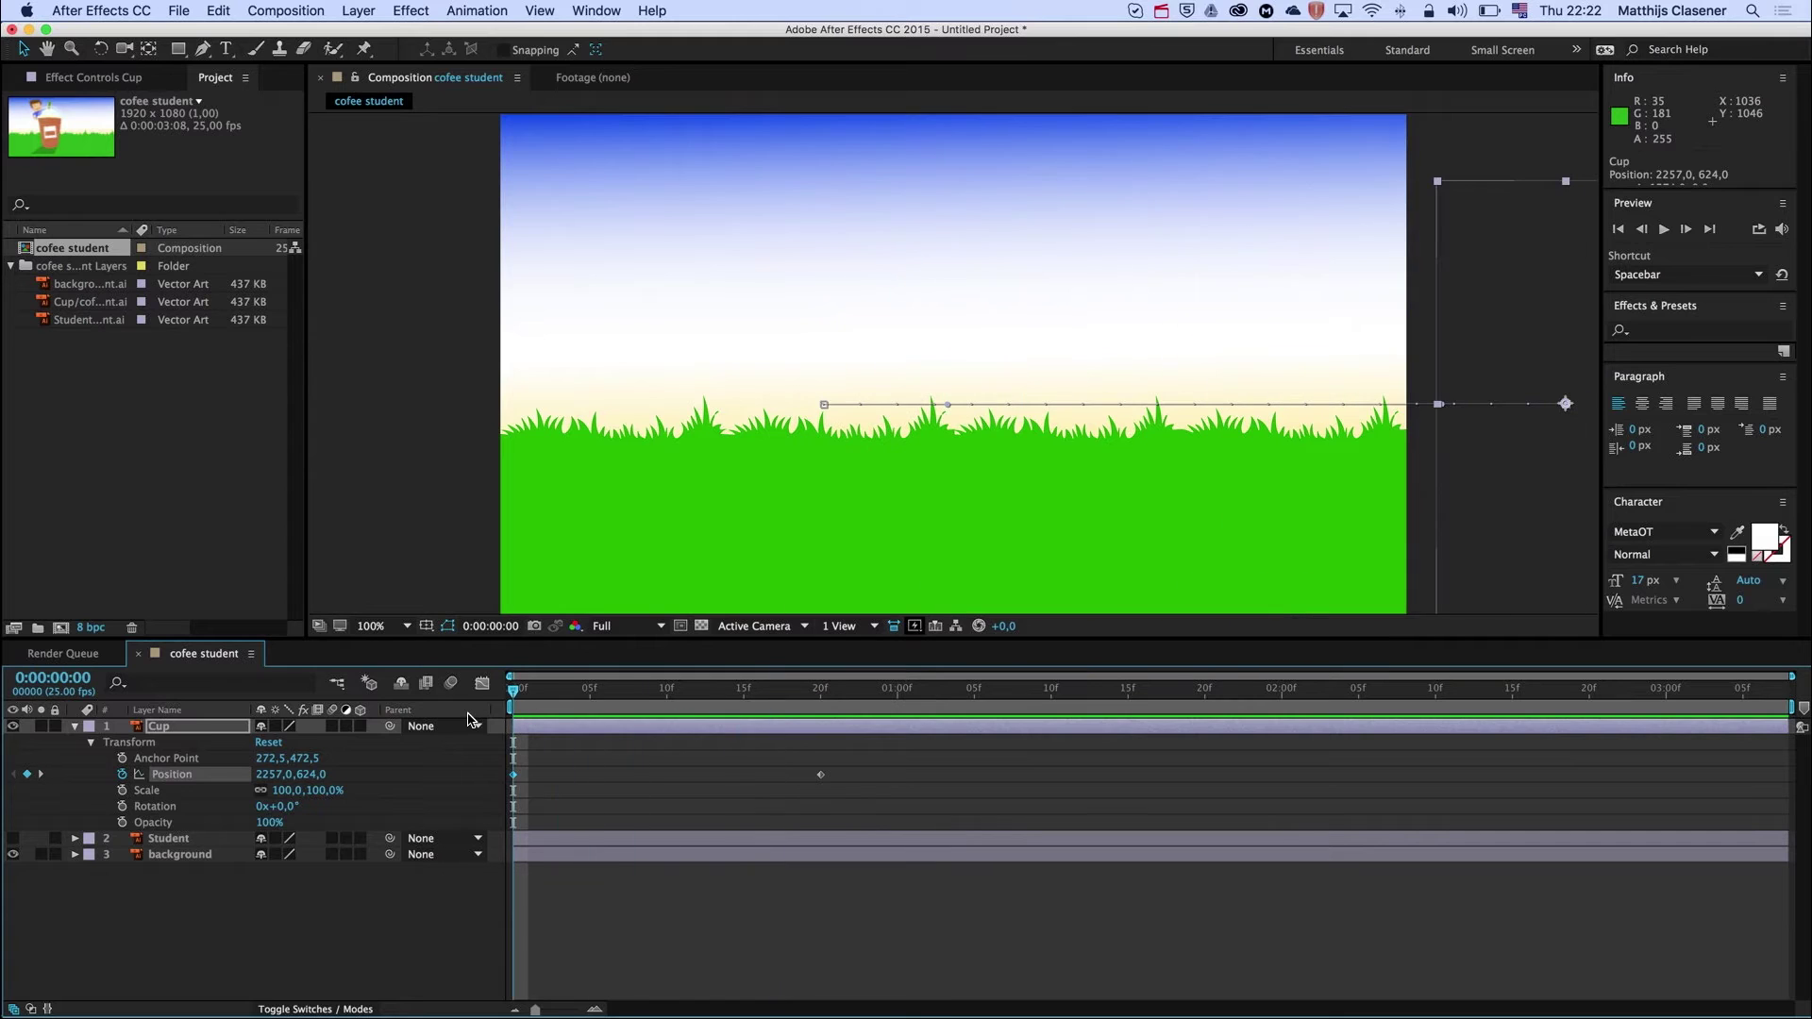
click(1665, 231)
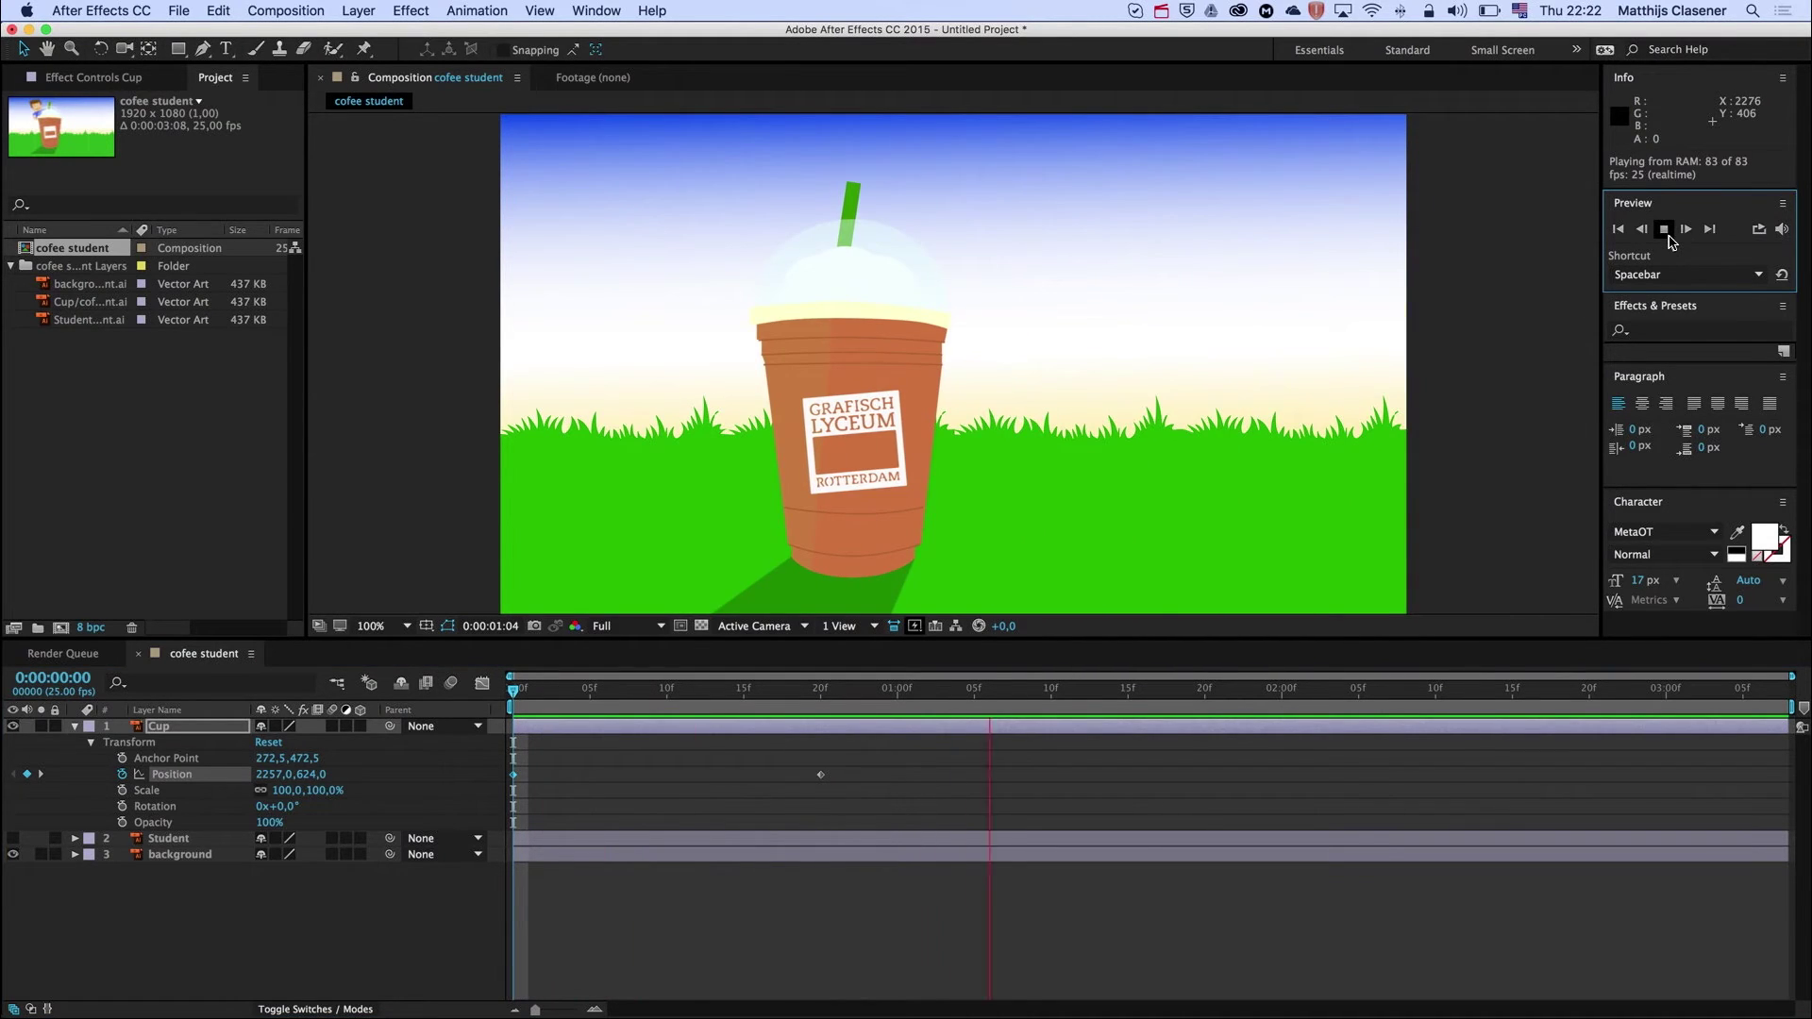
click(1667, 237)
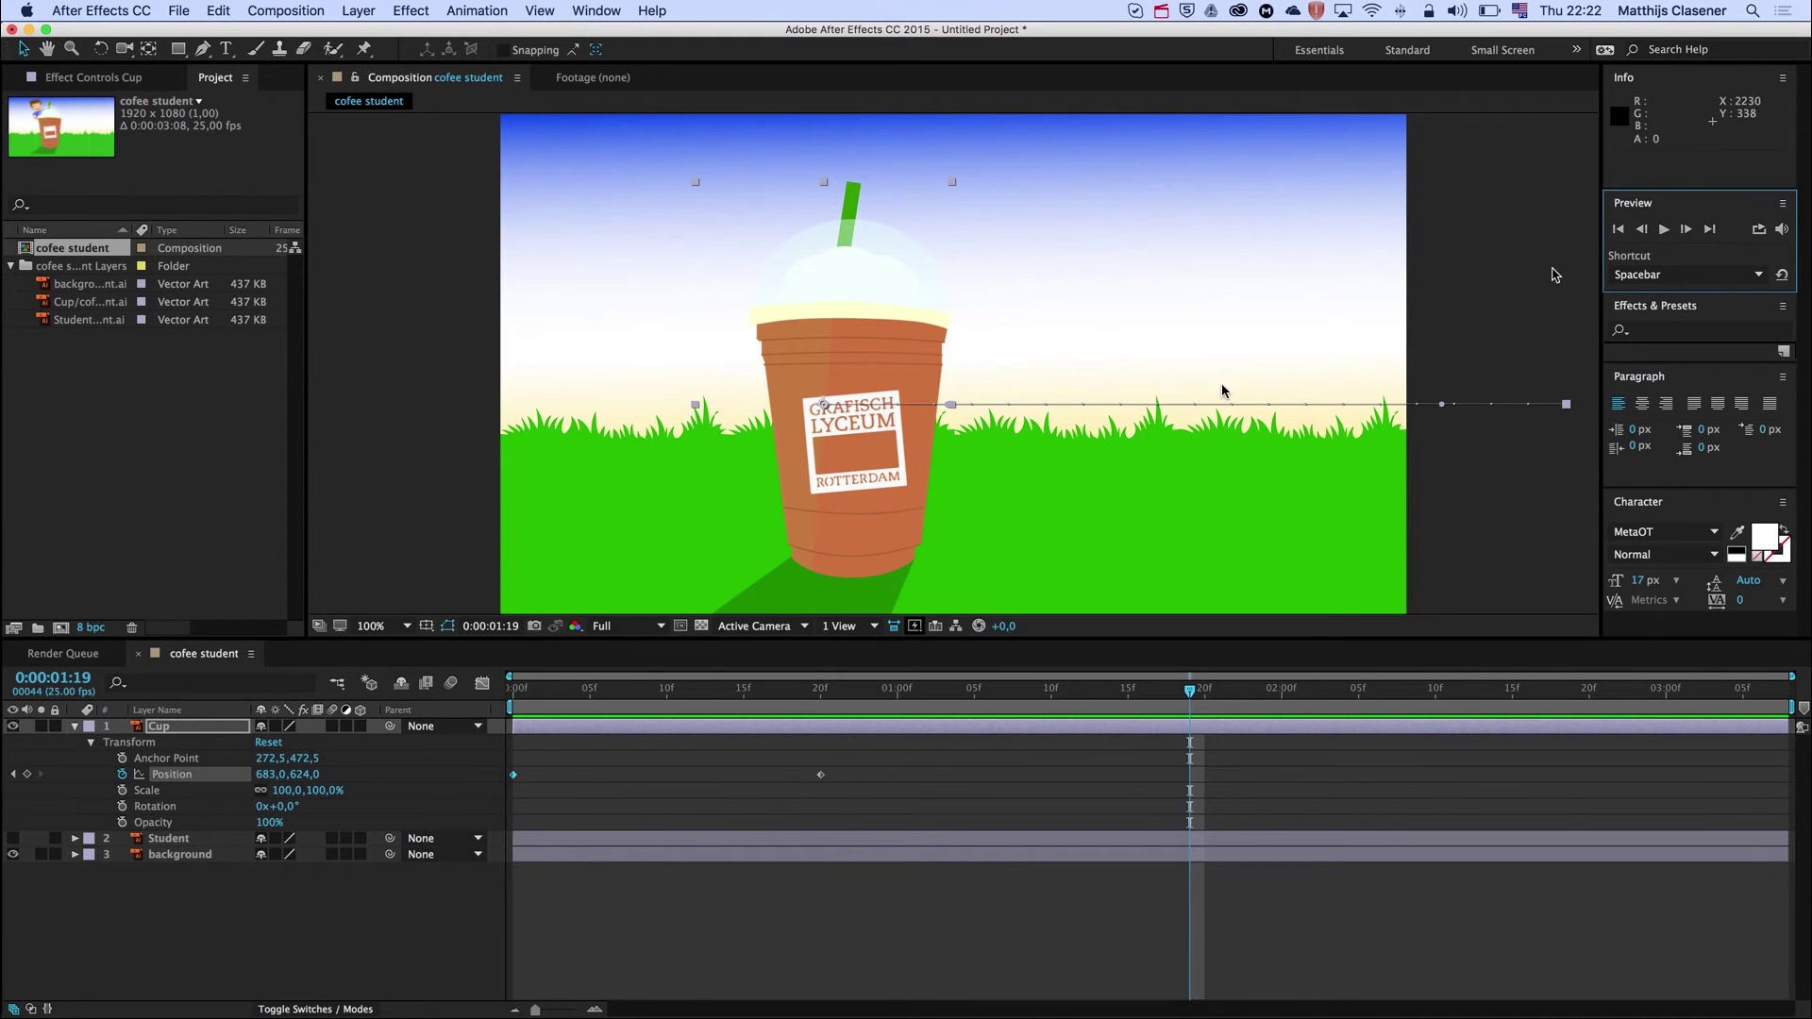
click(525, 703)
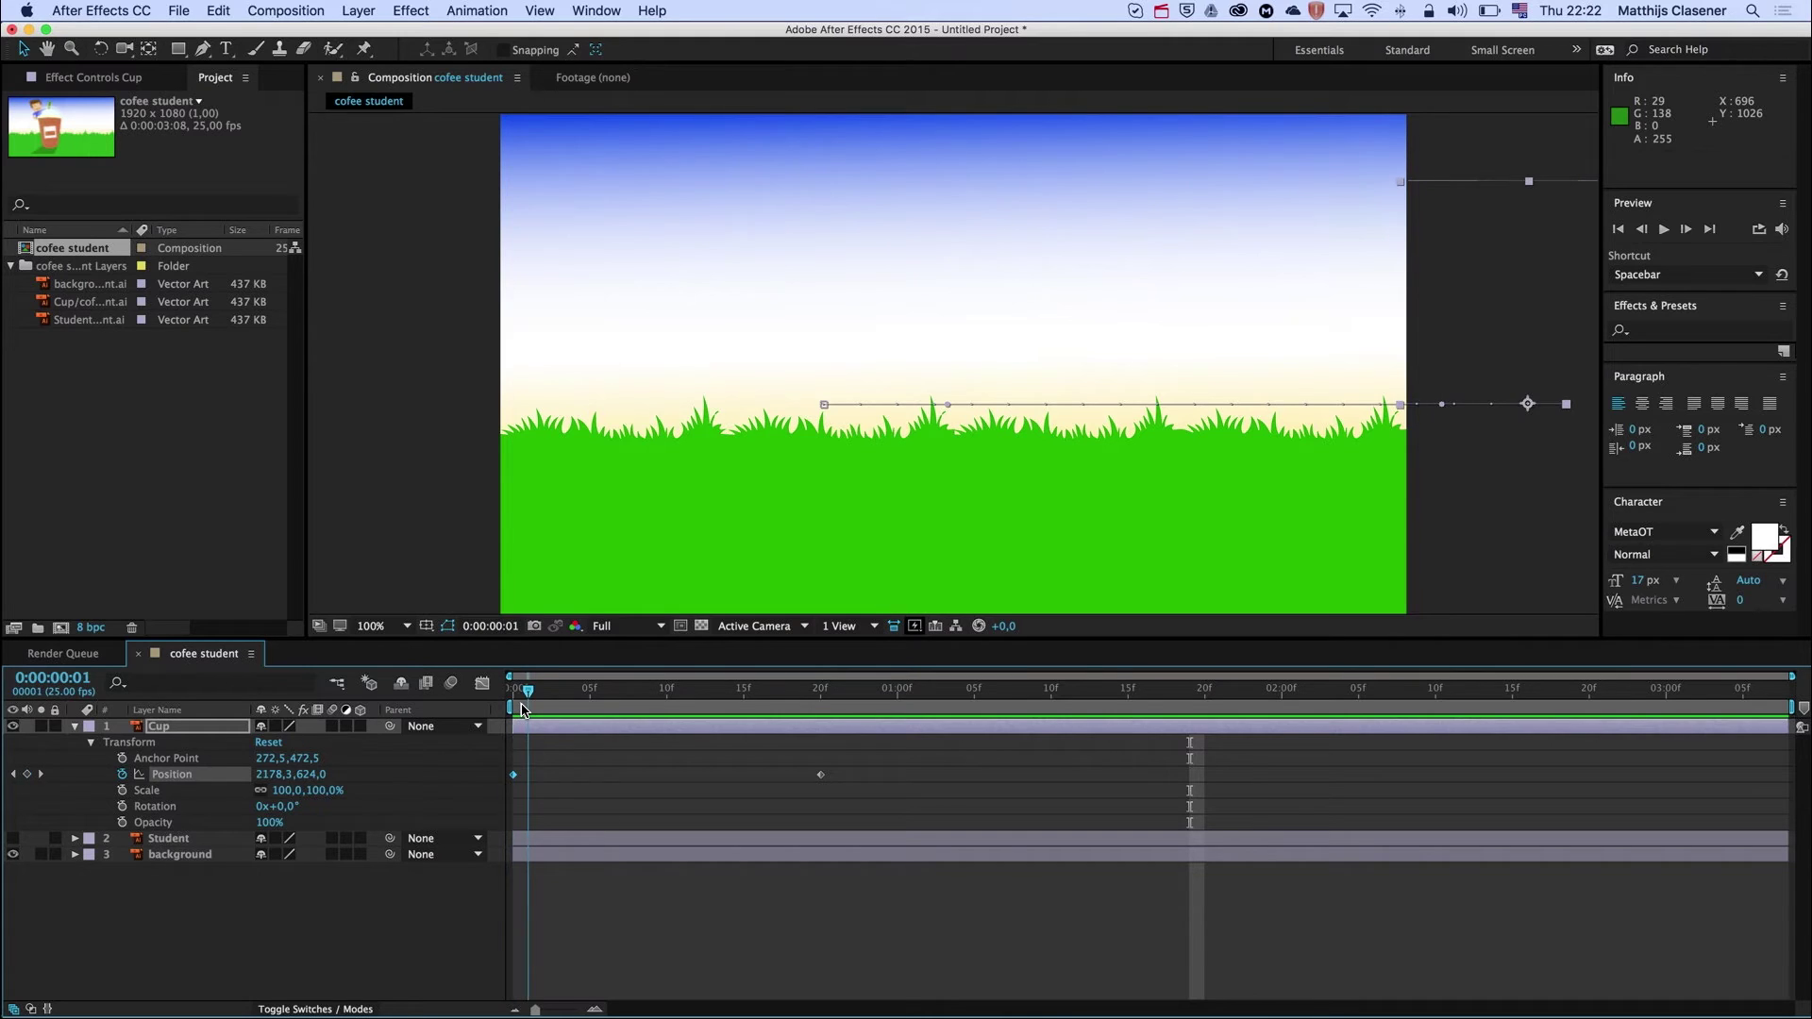
drag(525, 710, 501, 737)
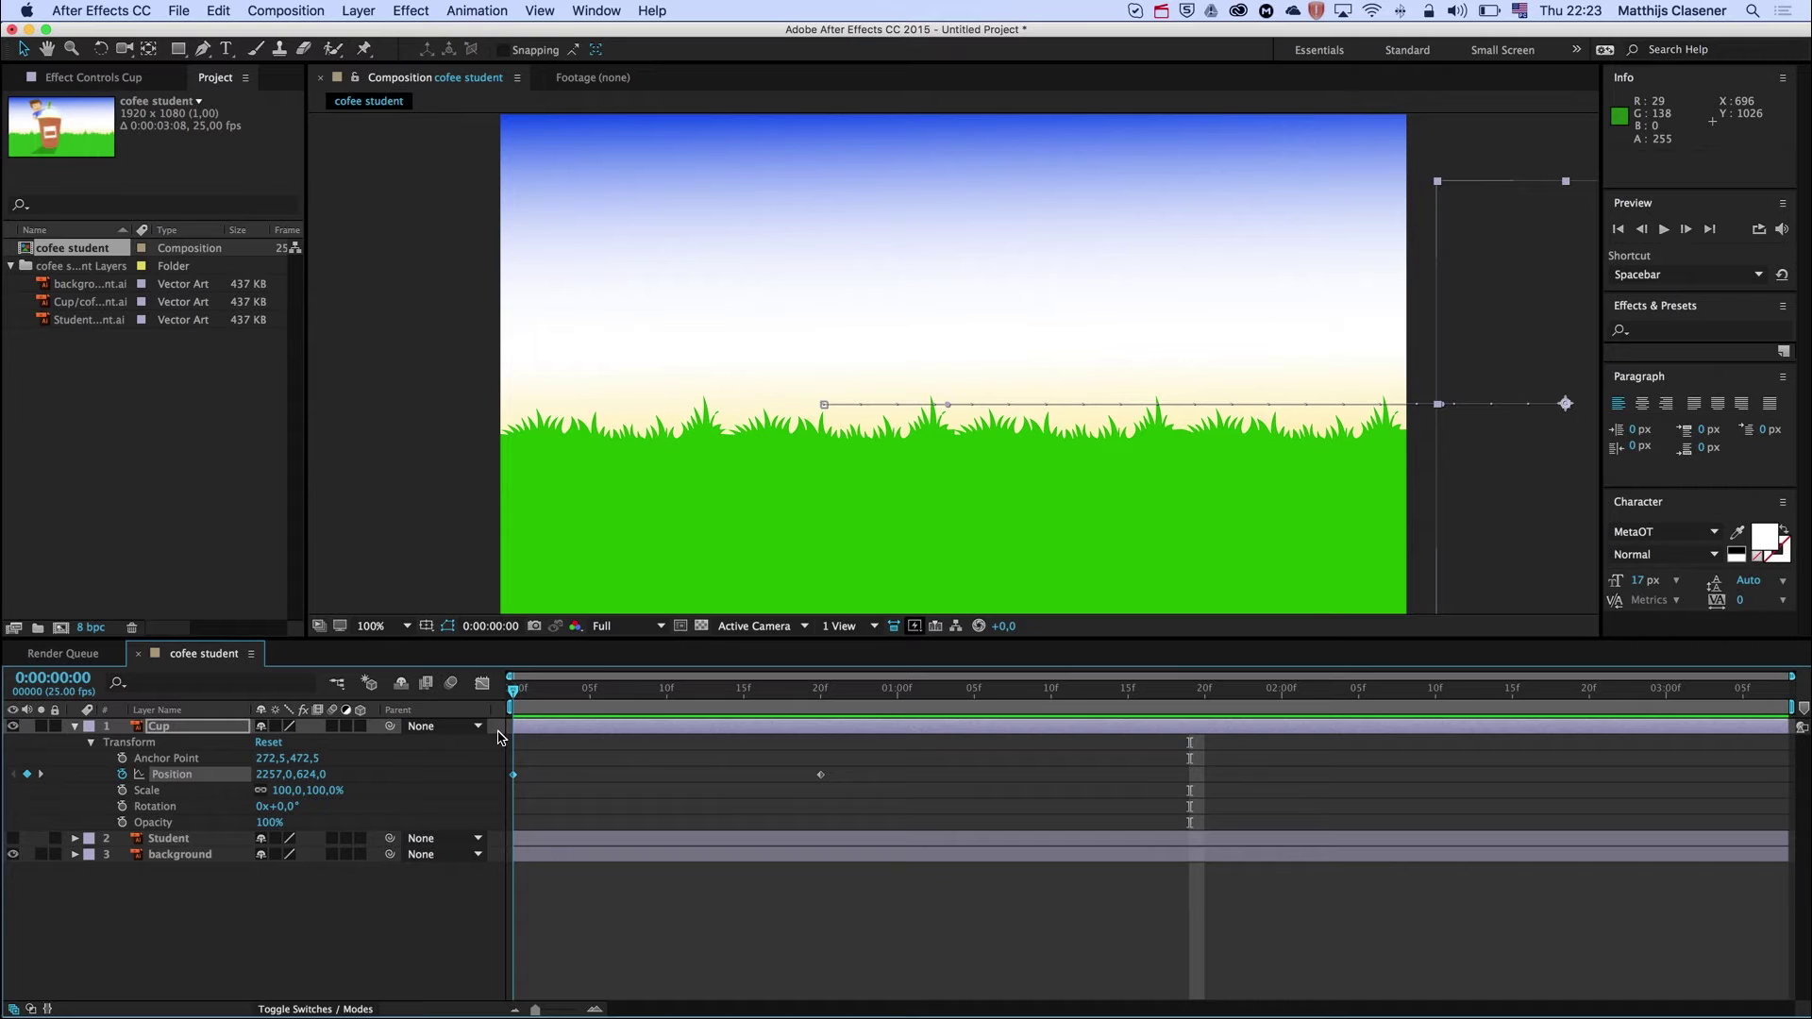
Apply Keyframe Assistant > Easy Ease Out to the Cup's frame-0 Position keyframe.
right_click(515, 780)
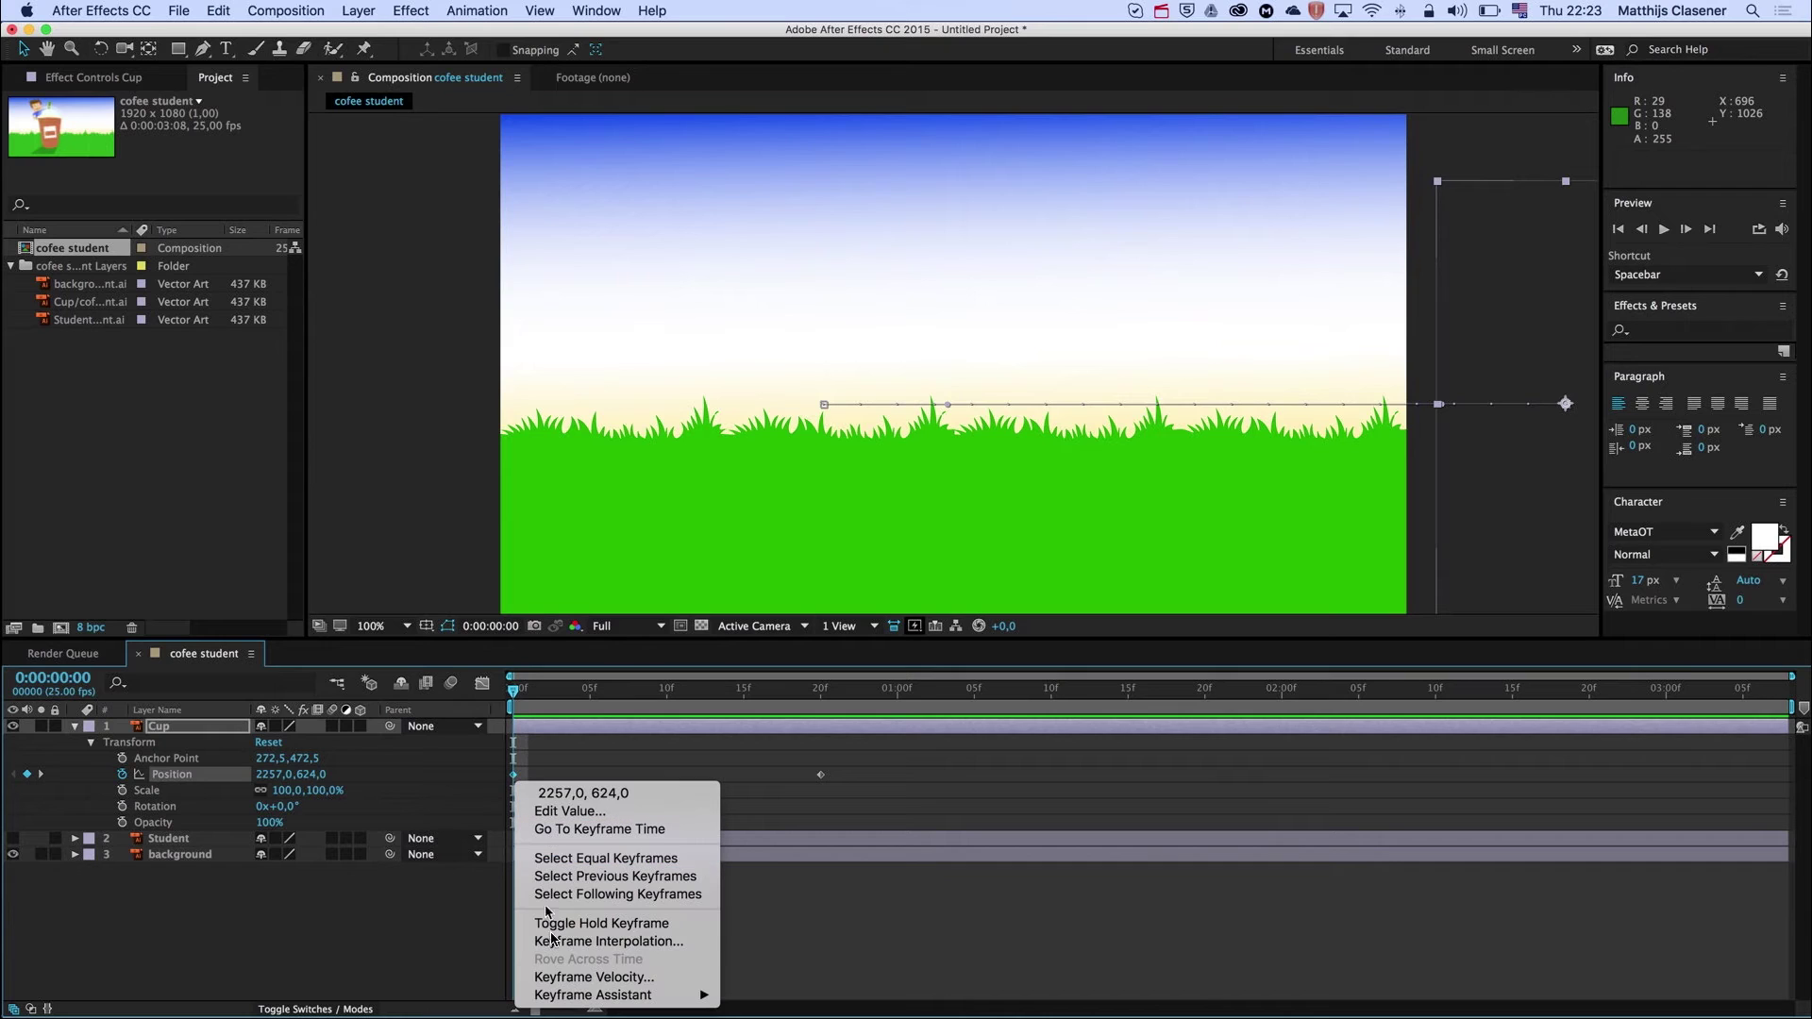
mouse_move(577, 1002)
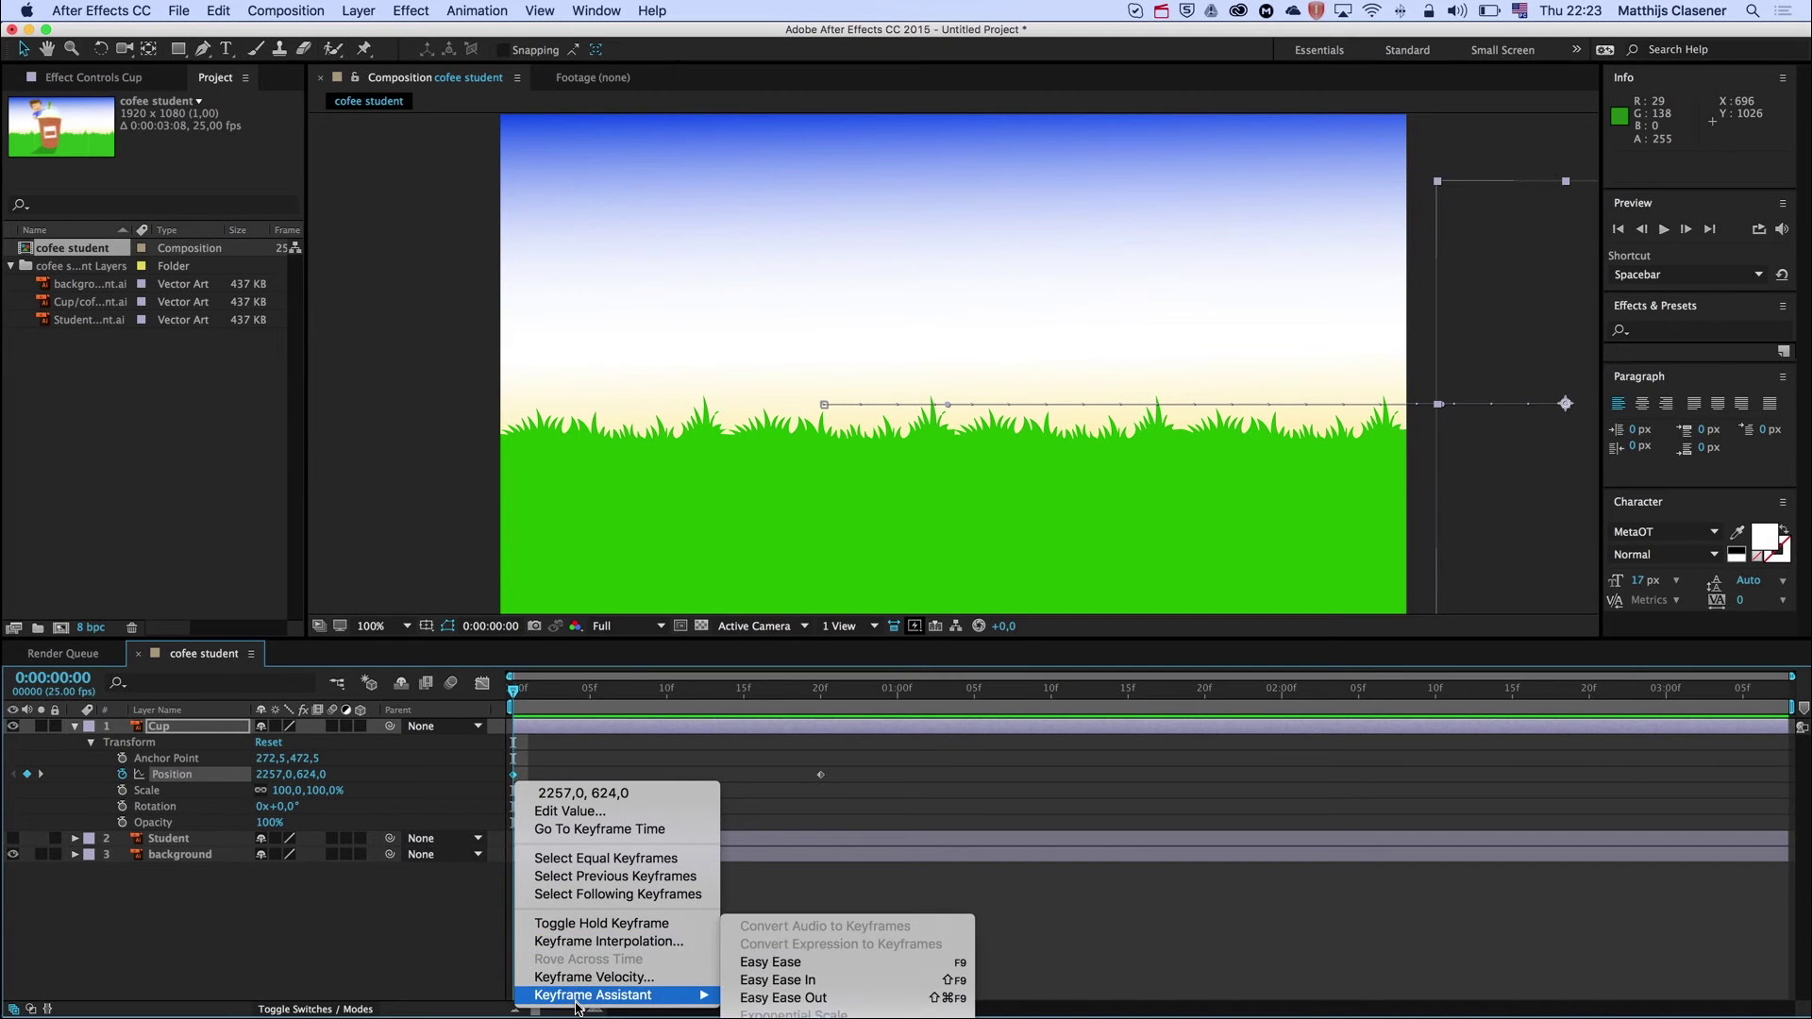
click(790, 998)
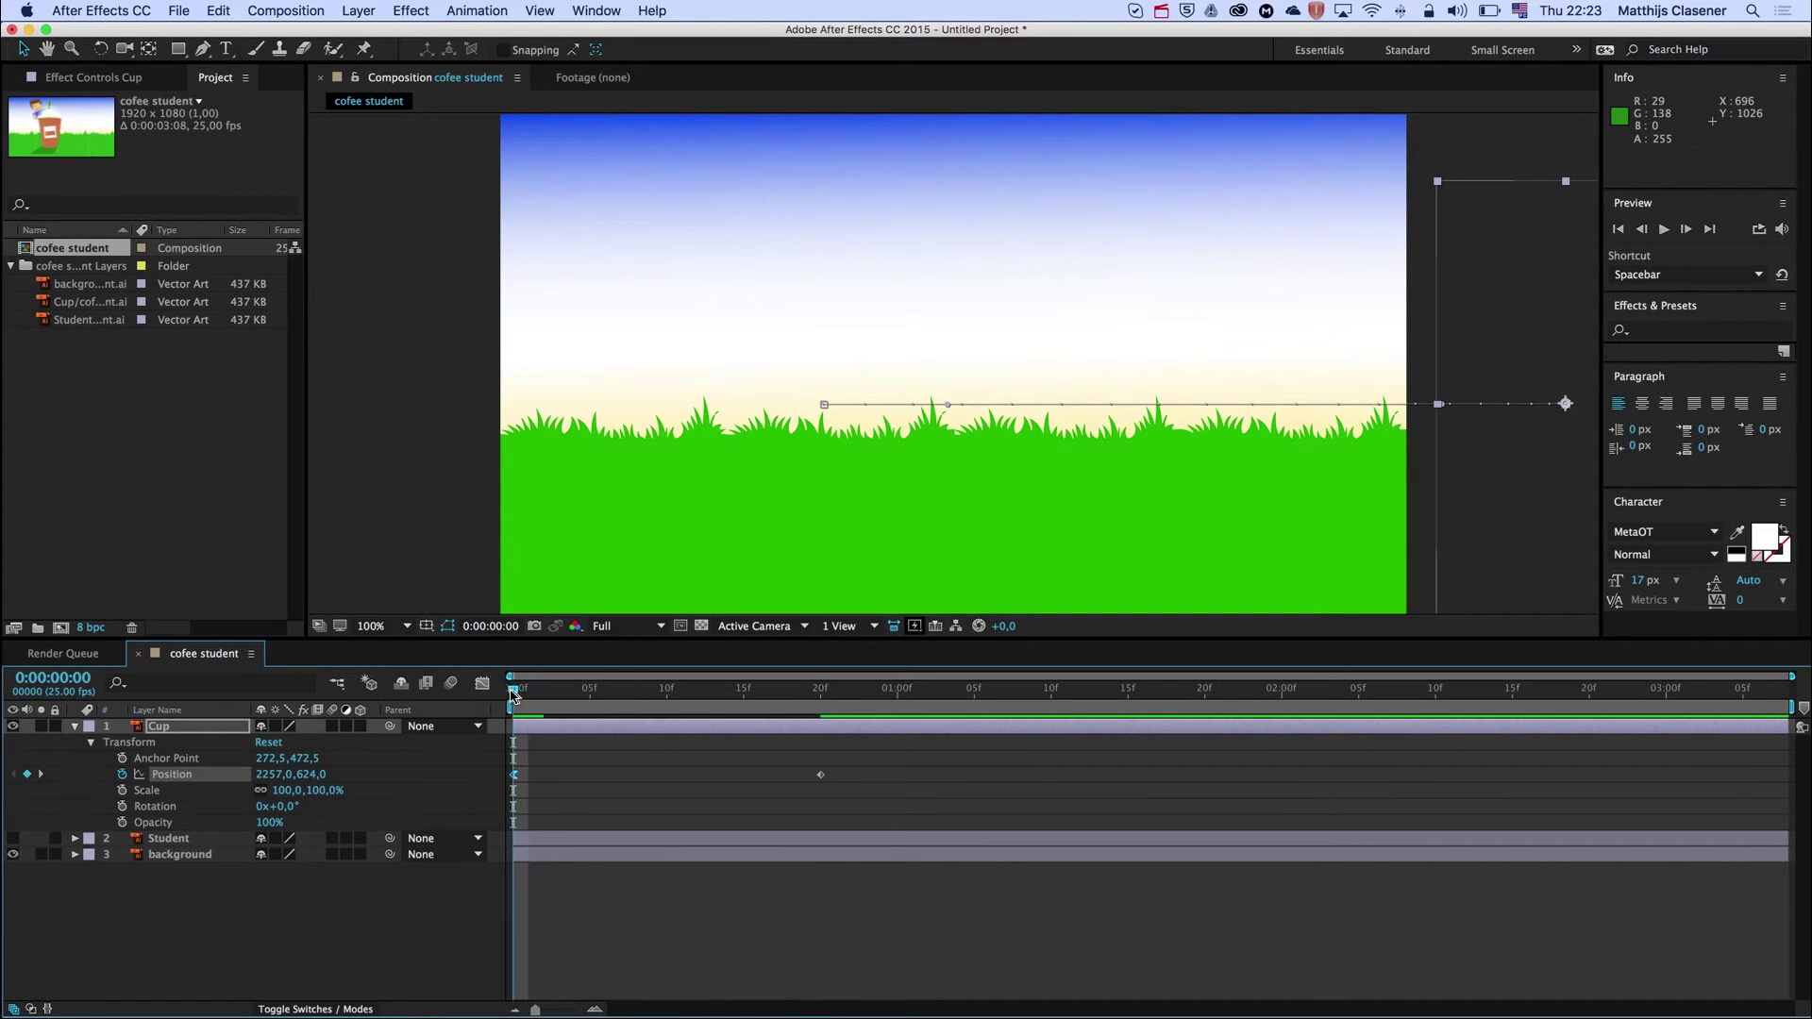
click(1665, 231)
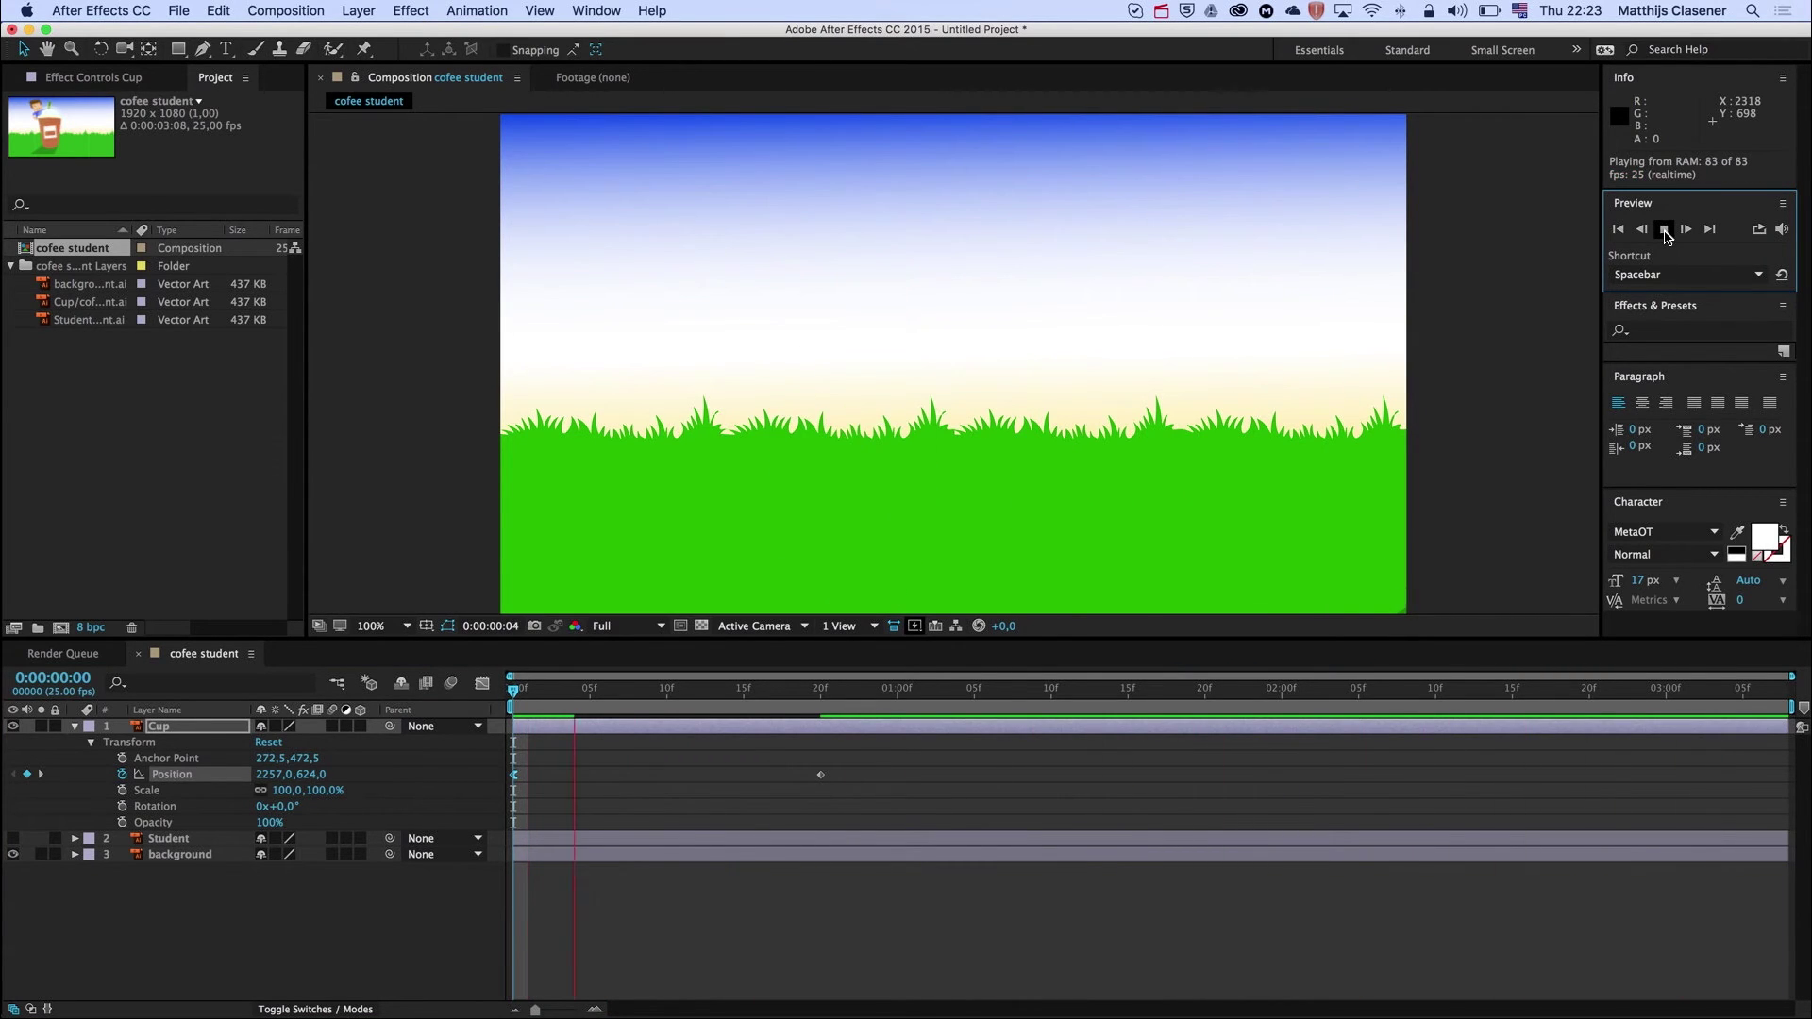
click(1665, 232)
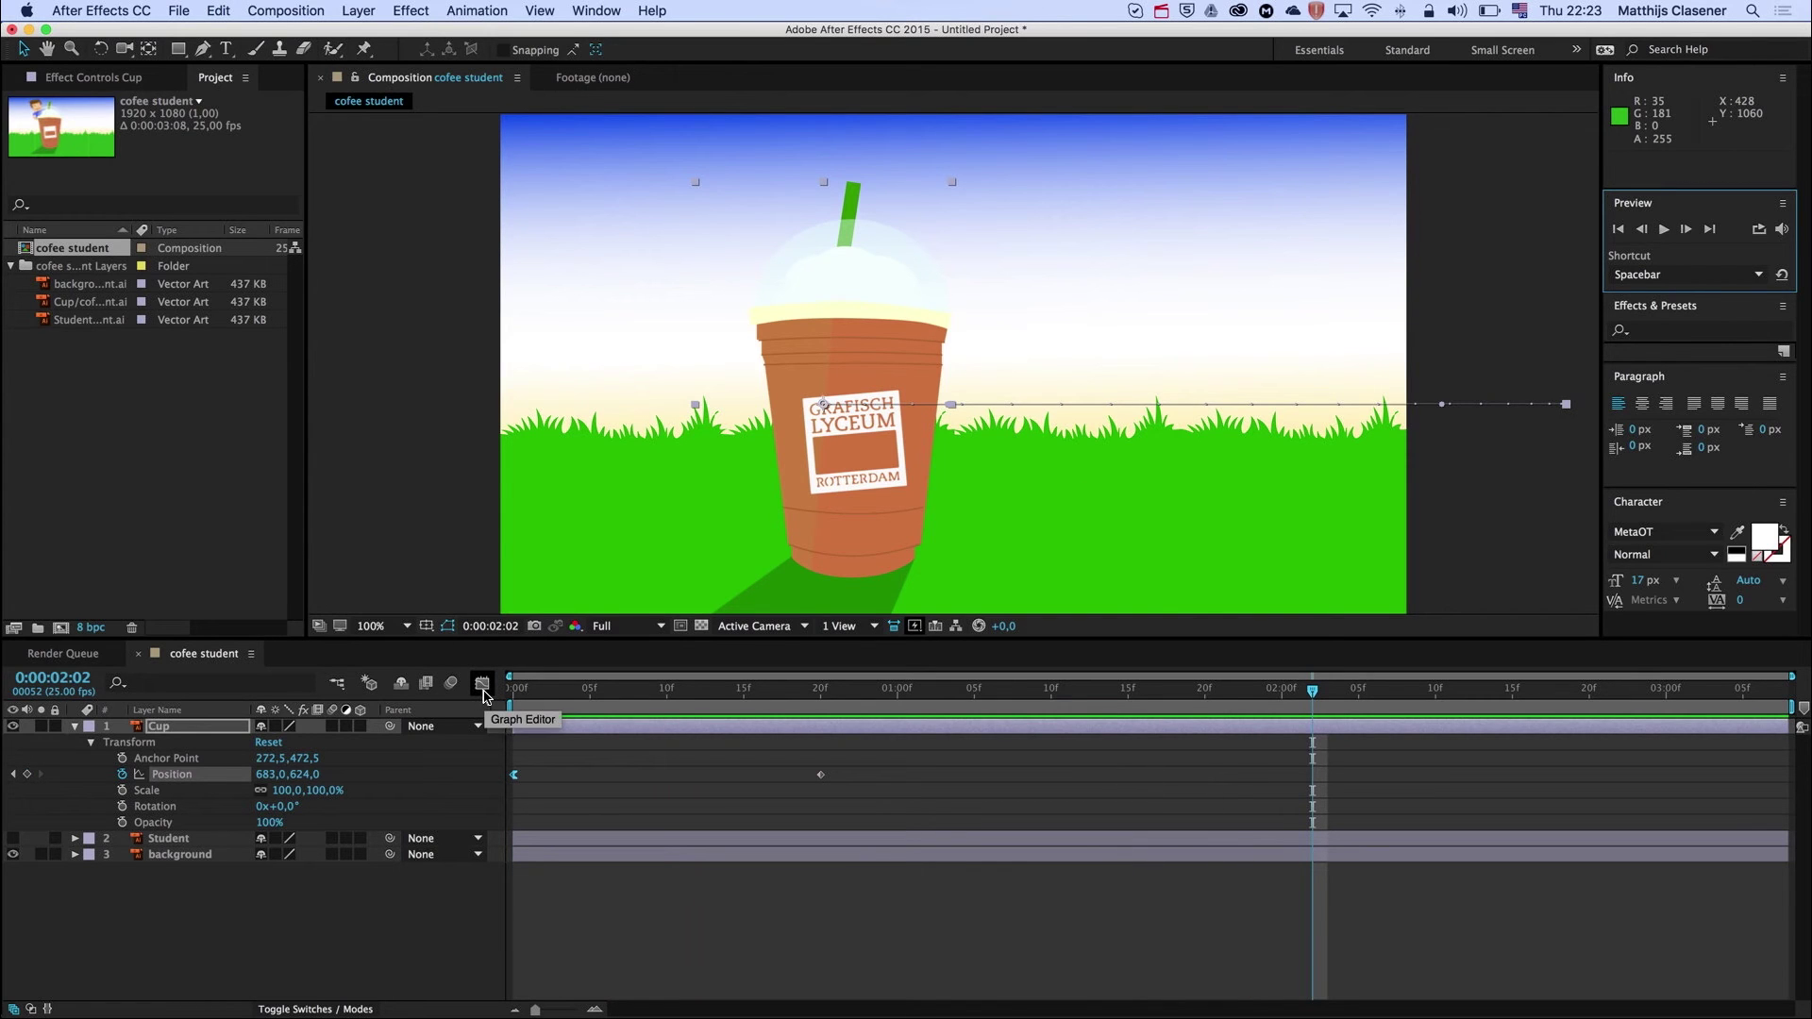
click(482, 687)
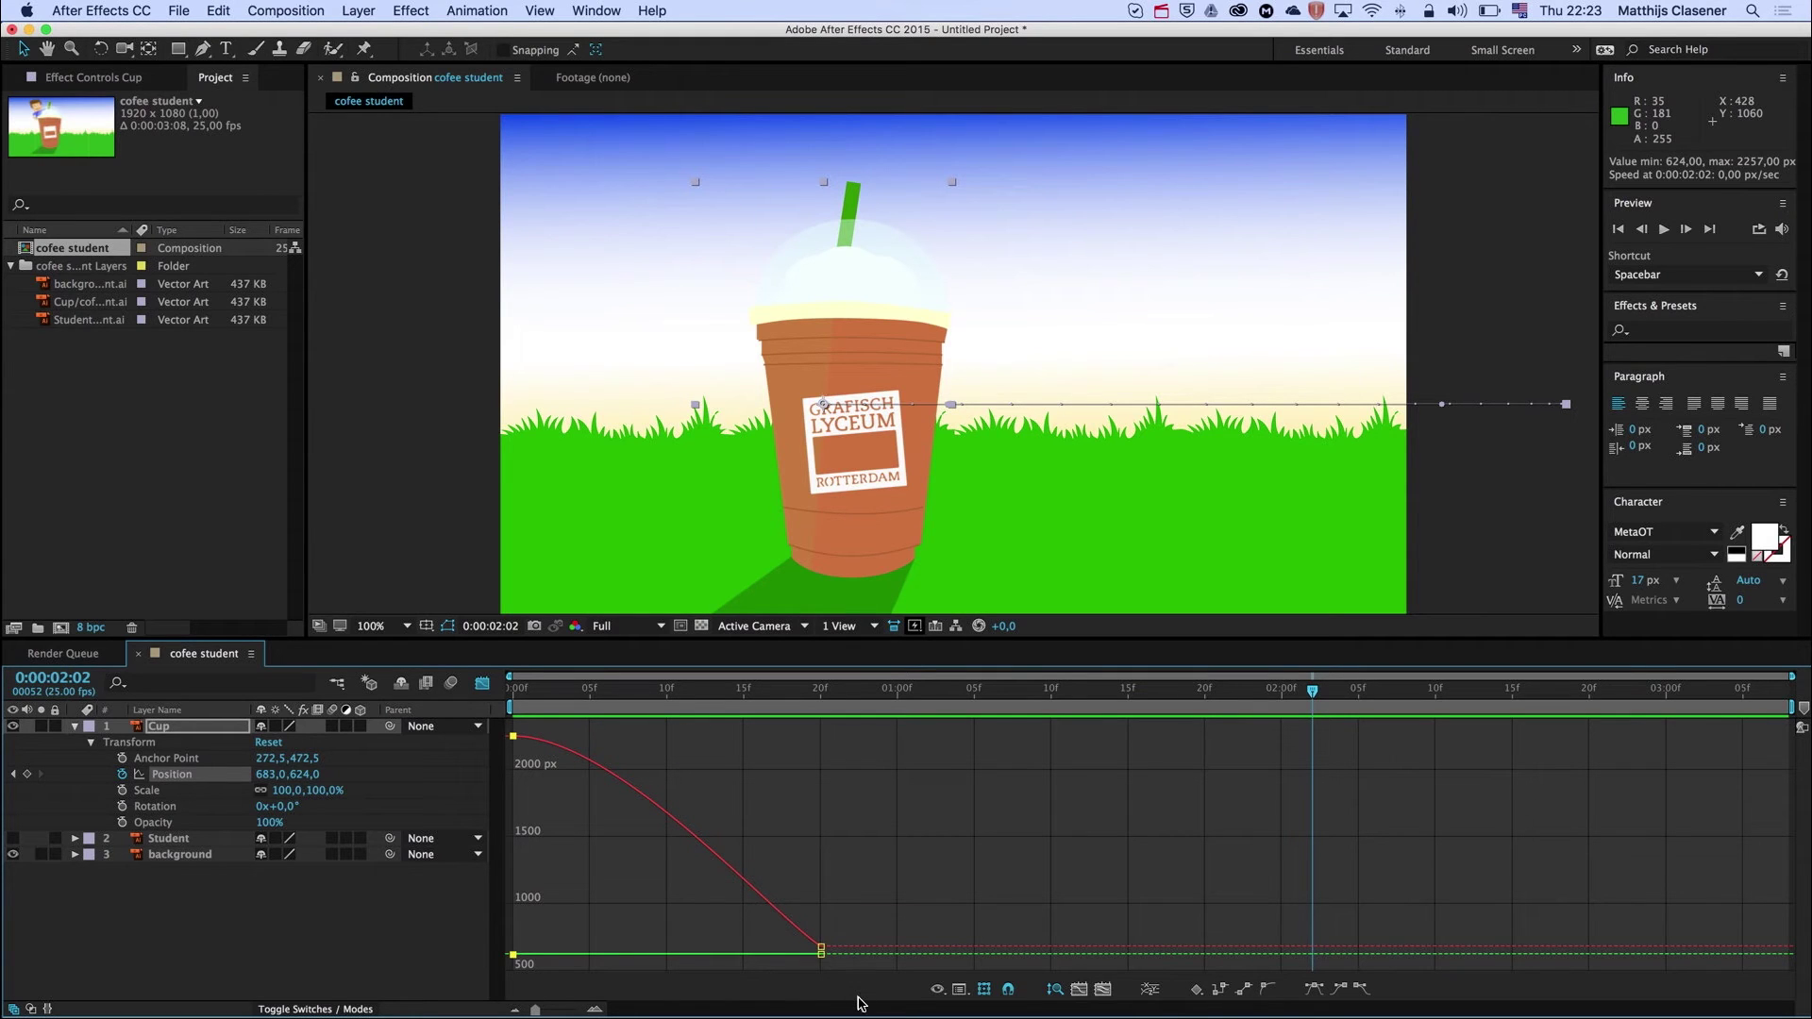
drag(1311, 694, 953, 698)
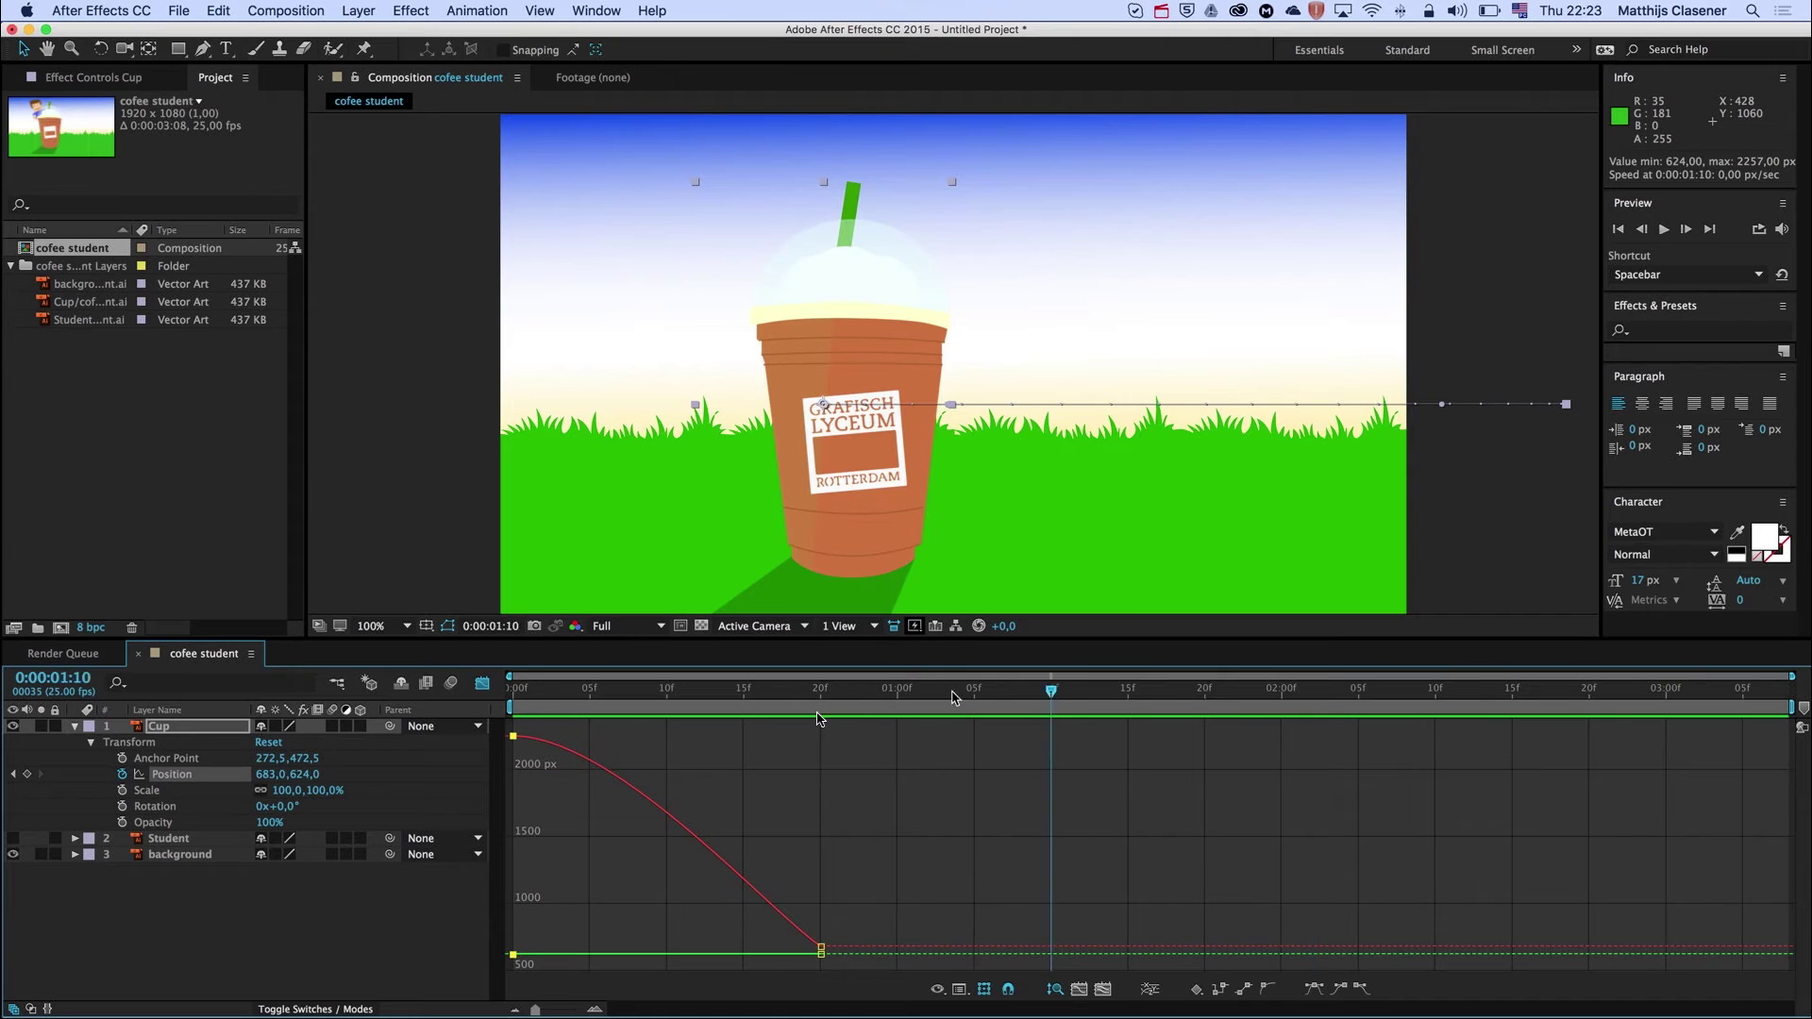
key(Home)
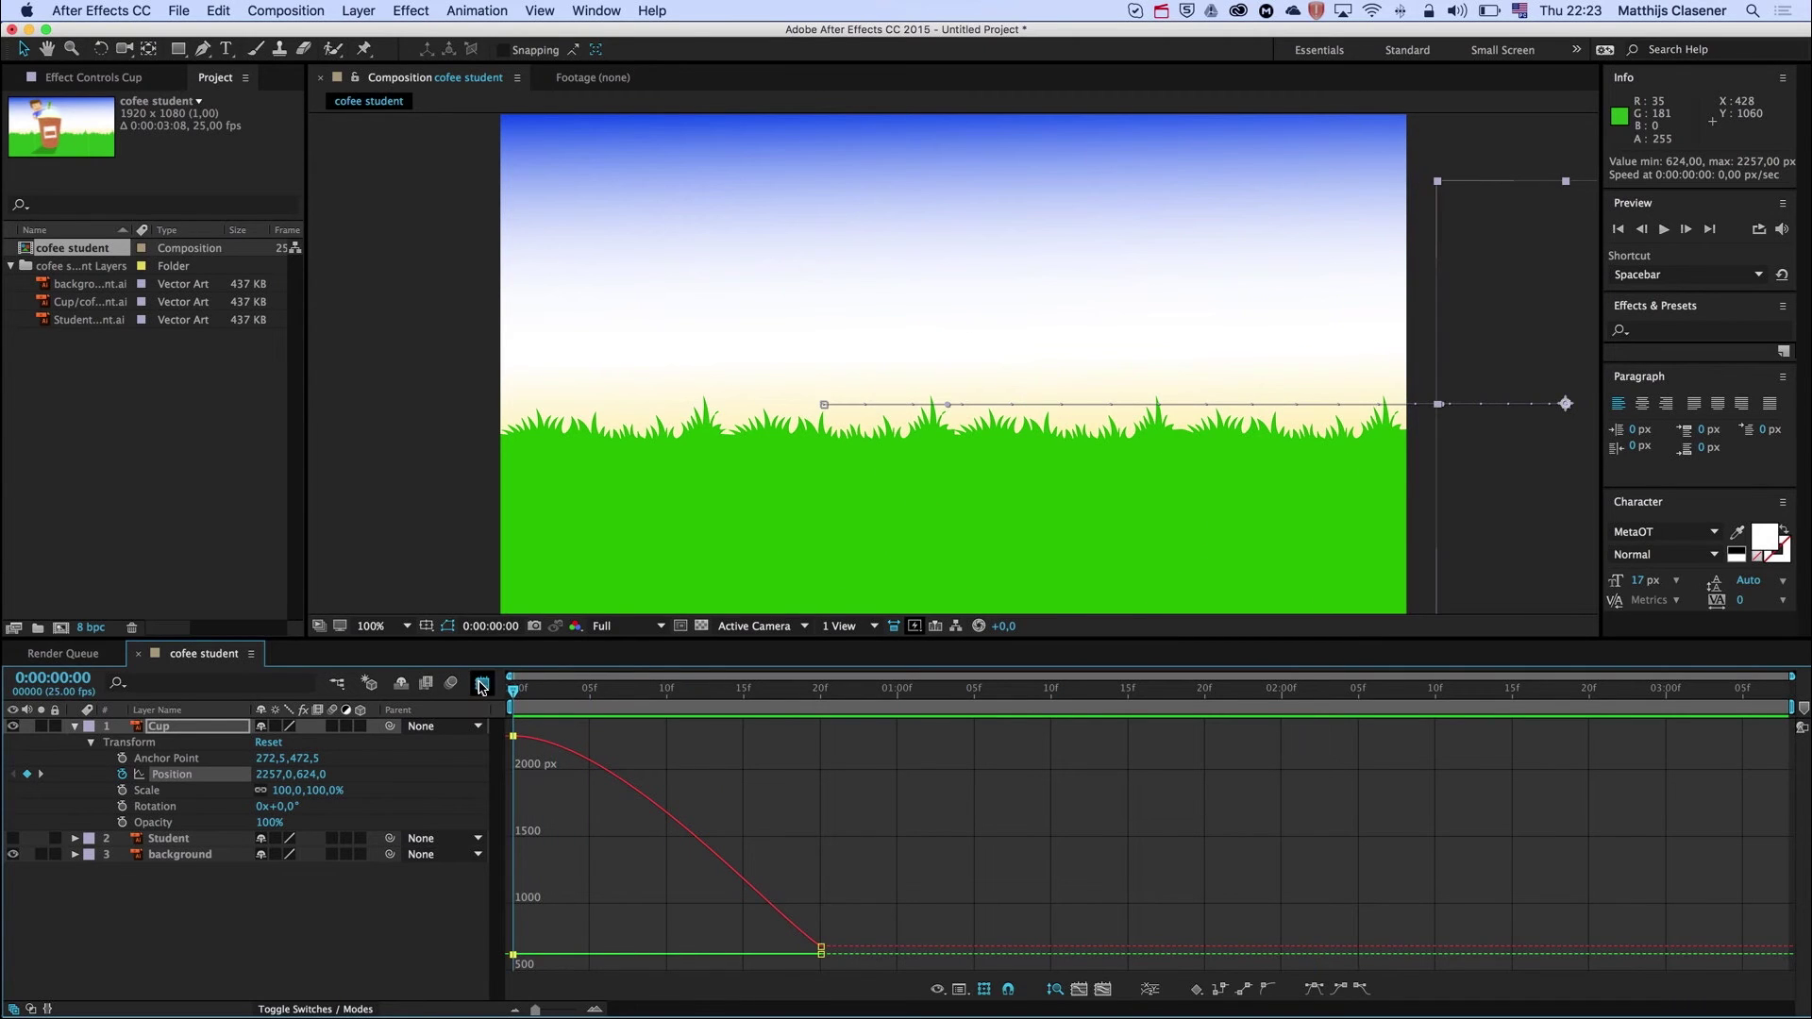
click(482, 684)
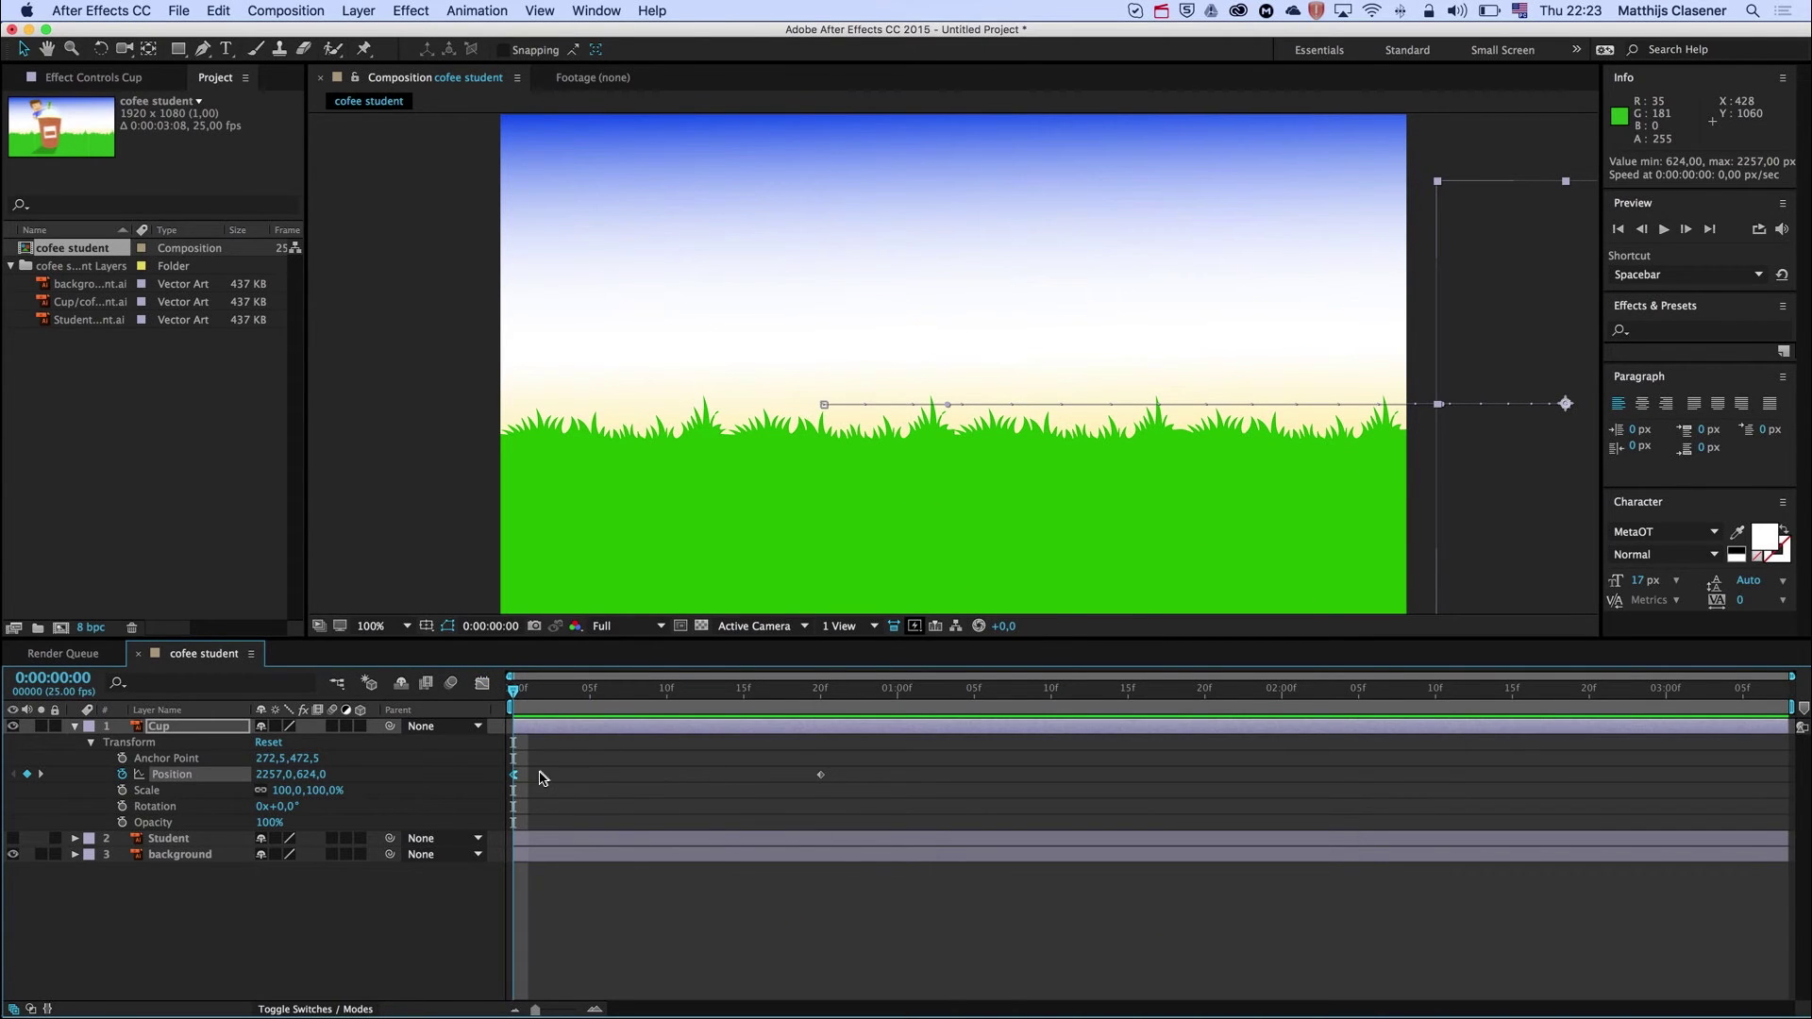
Undo the last easing and apply Easy Ease In to the frame-20 Position keyframe.
key(super+z)
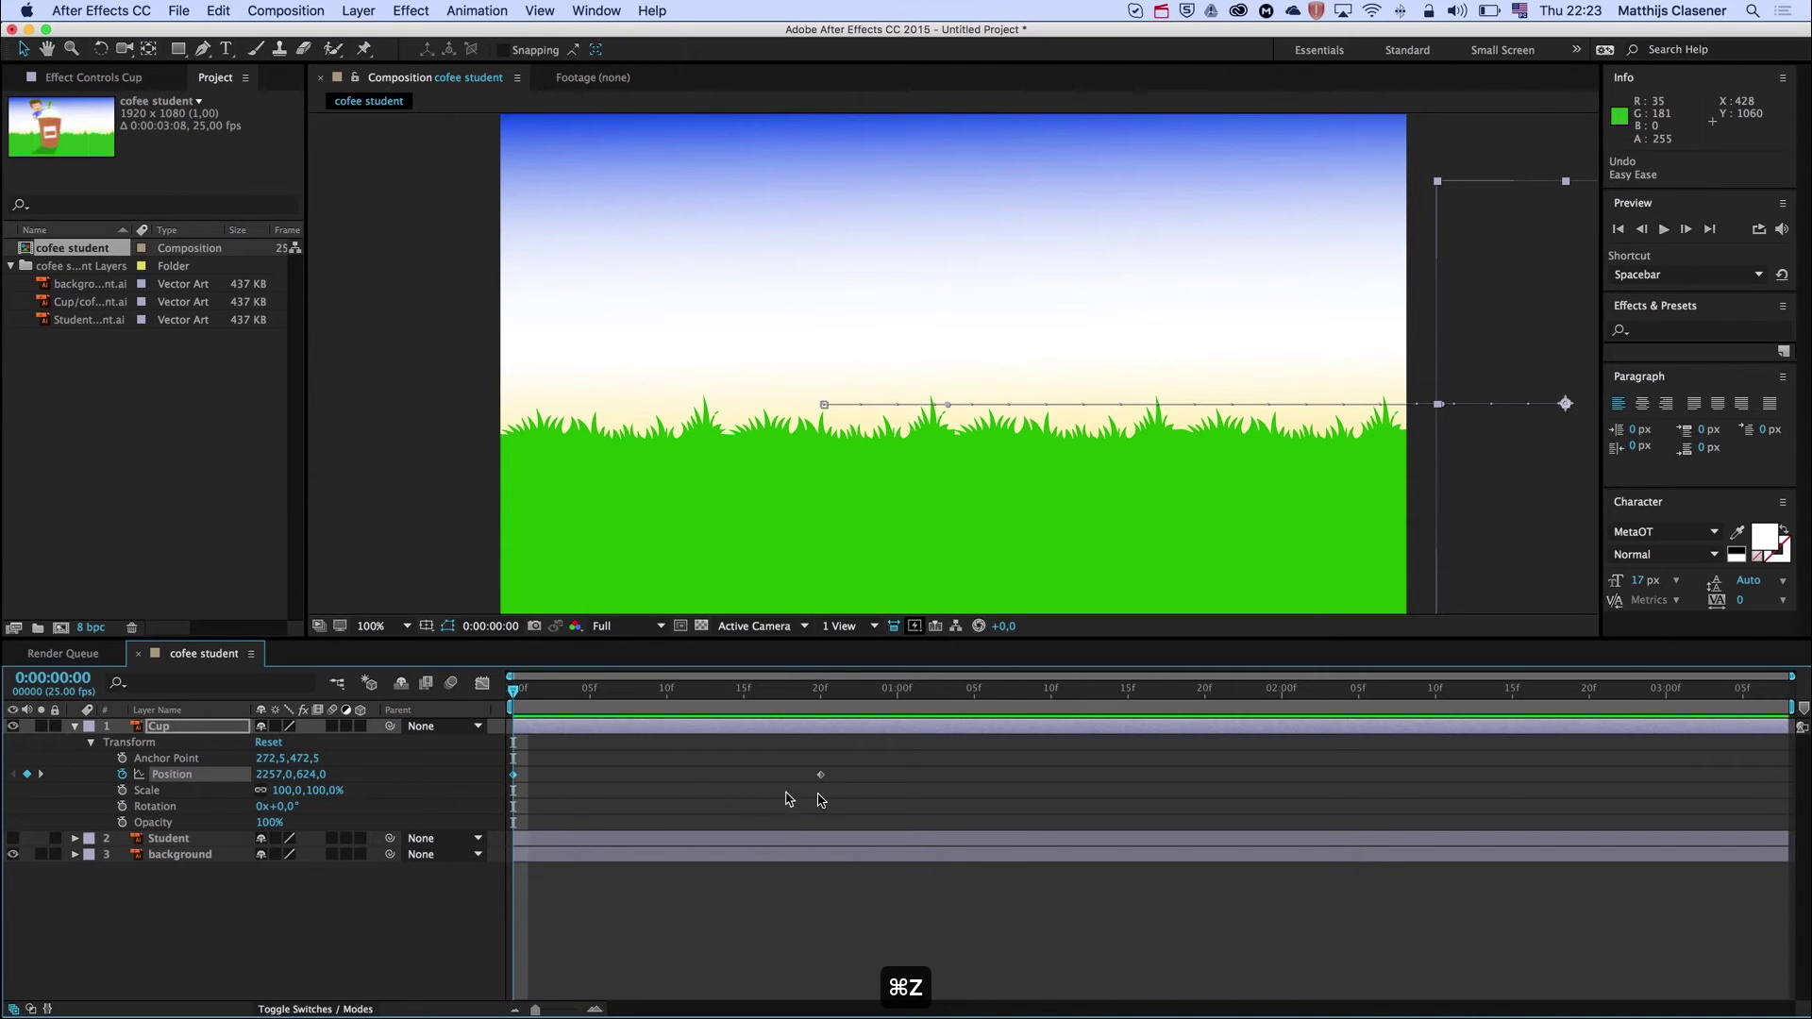
click(821, 776)
right_click(819, 776)
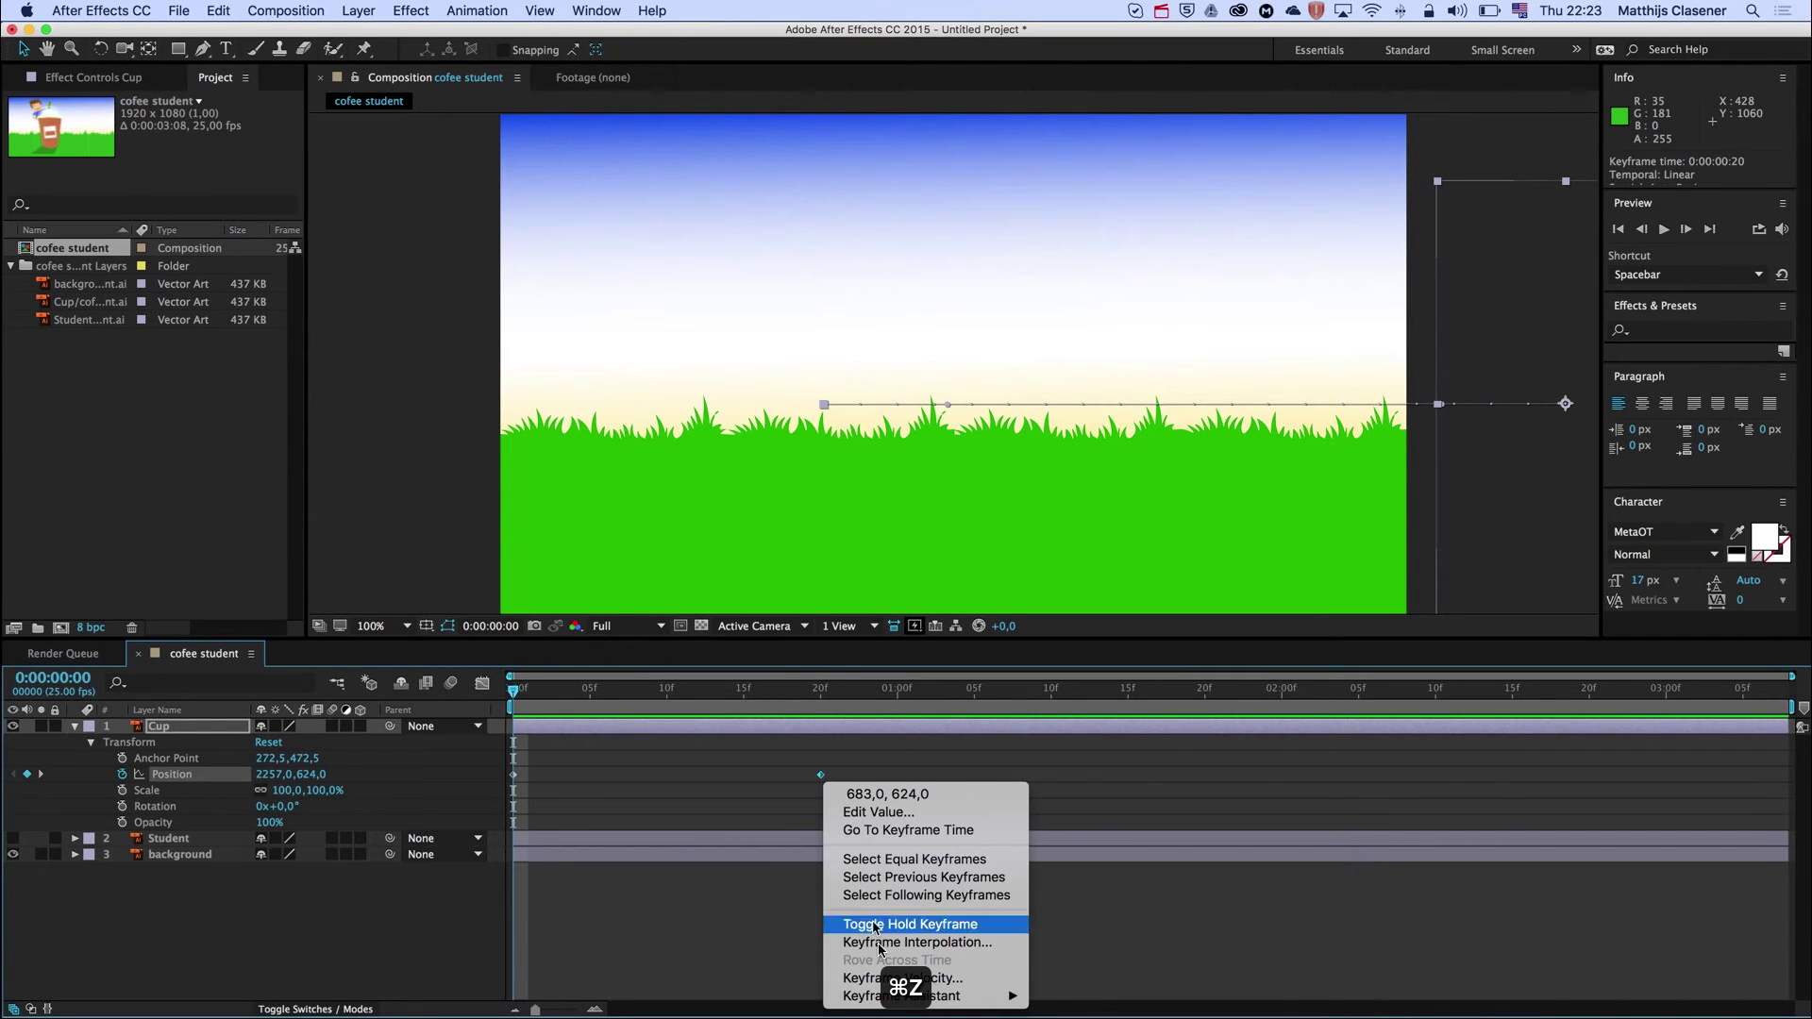
mouse_move(925, 995)
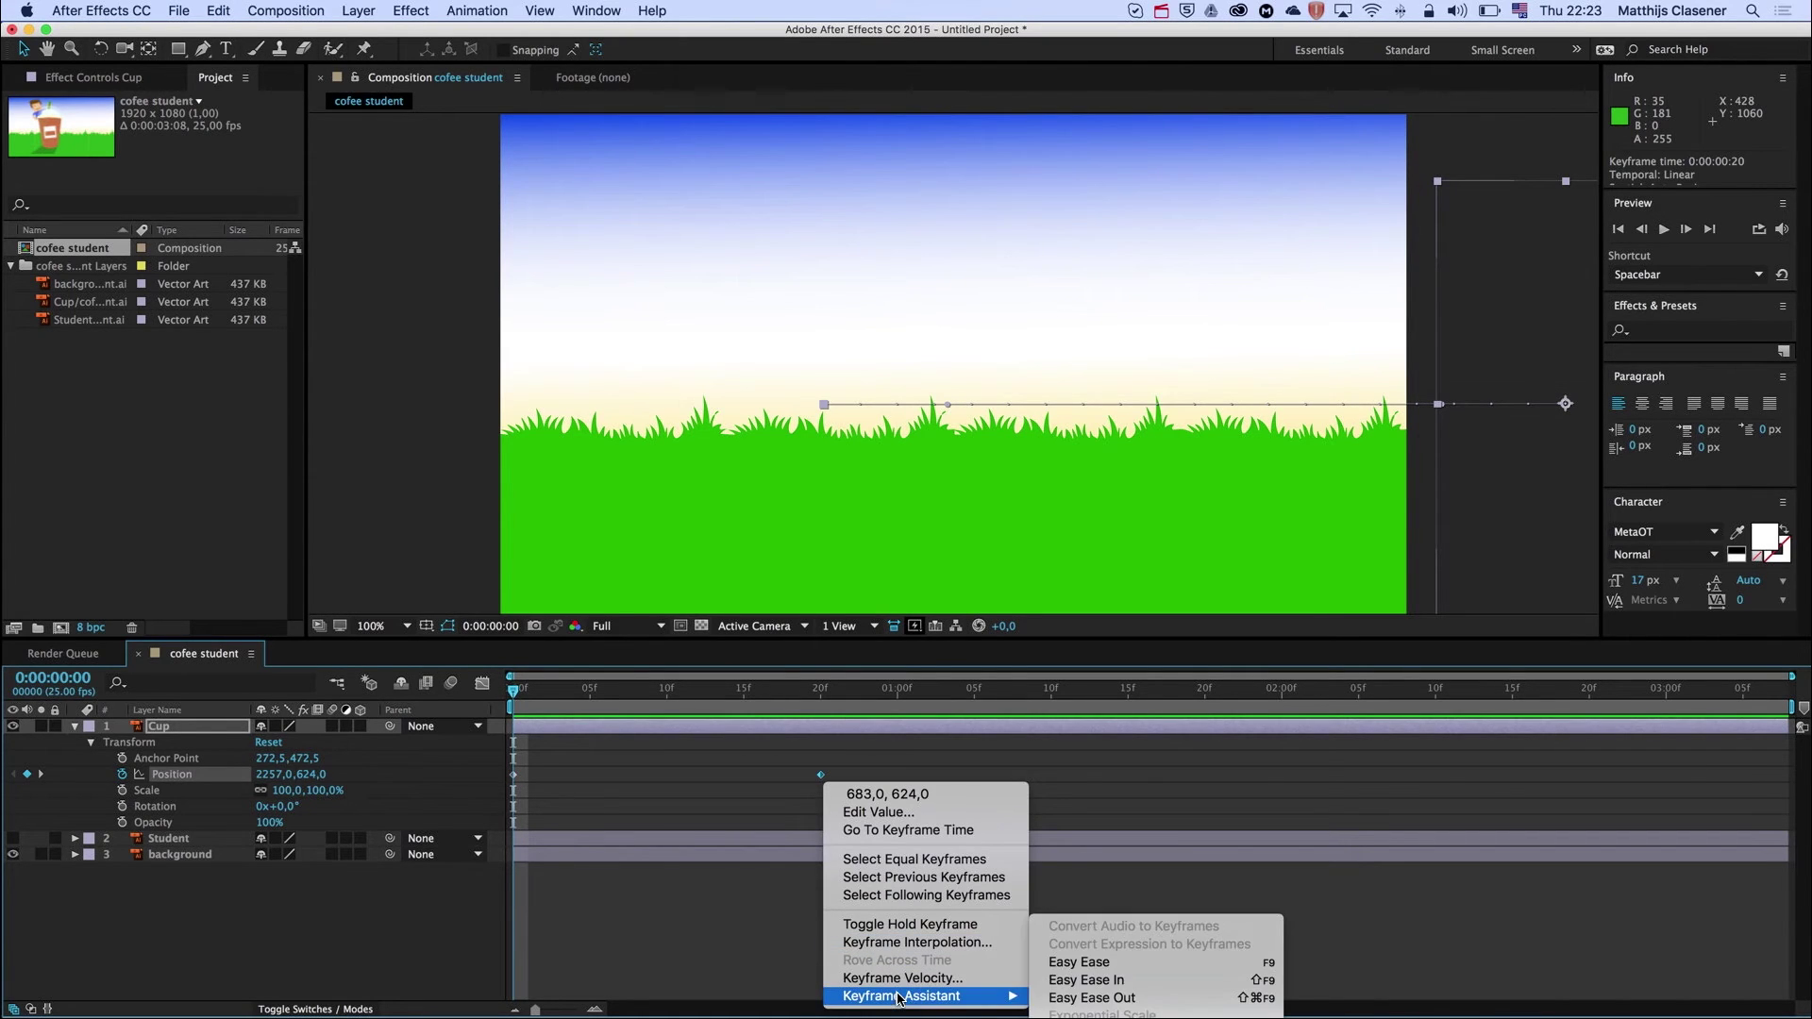
click(1123, 984)
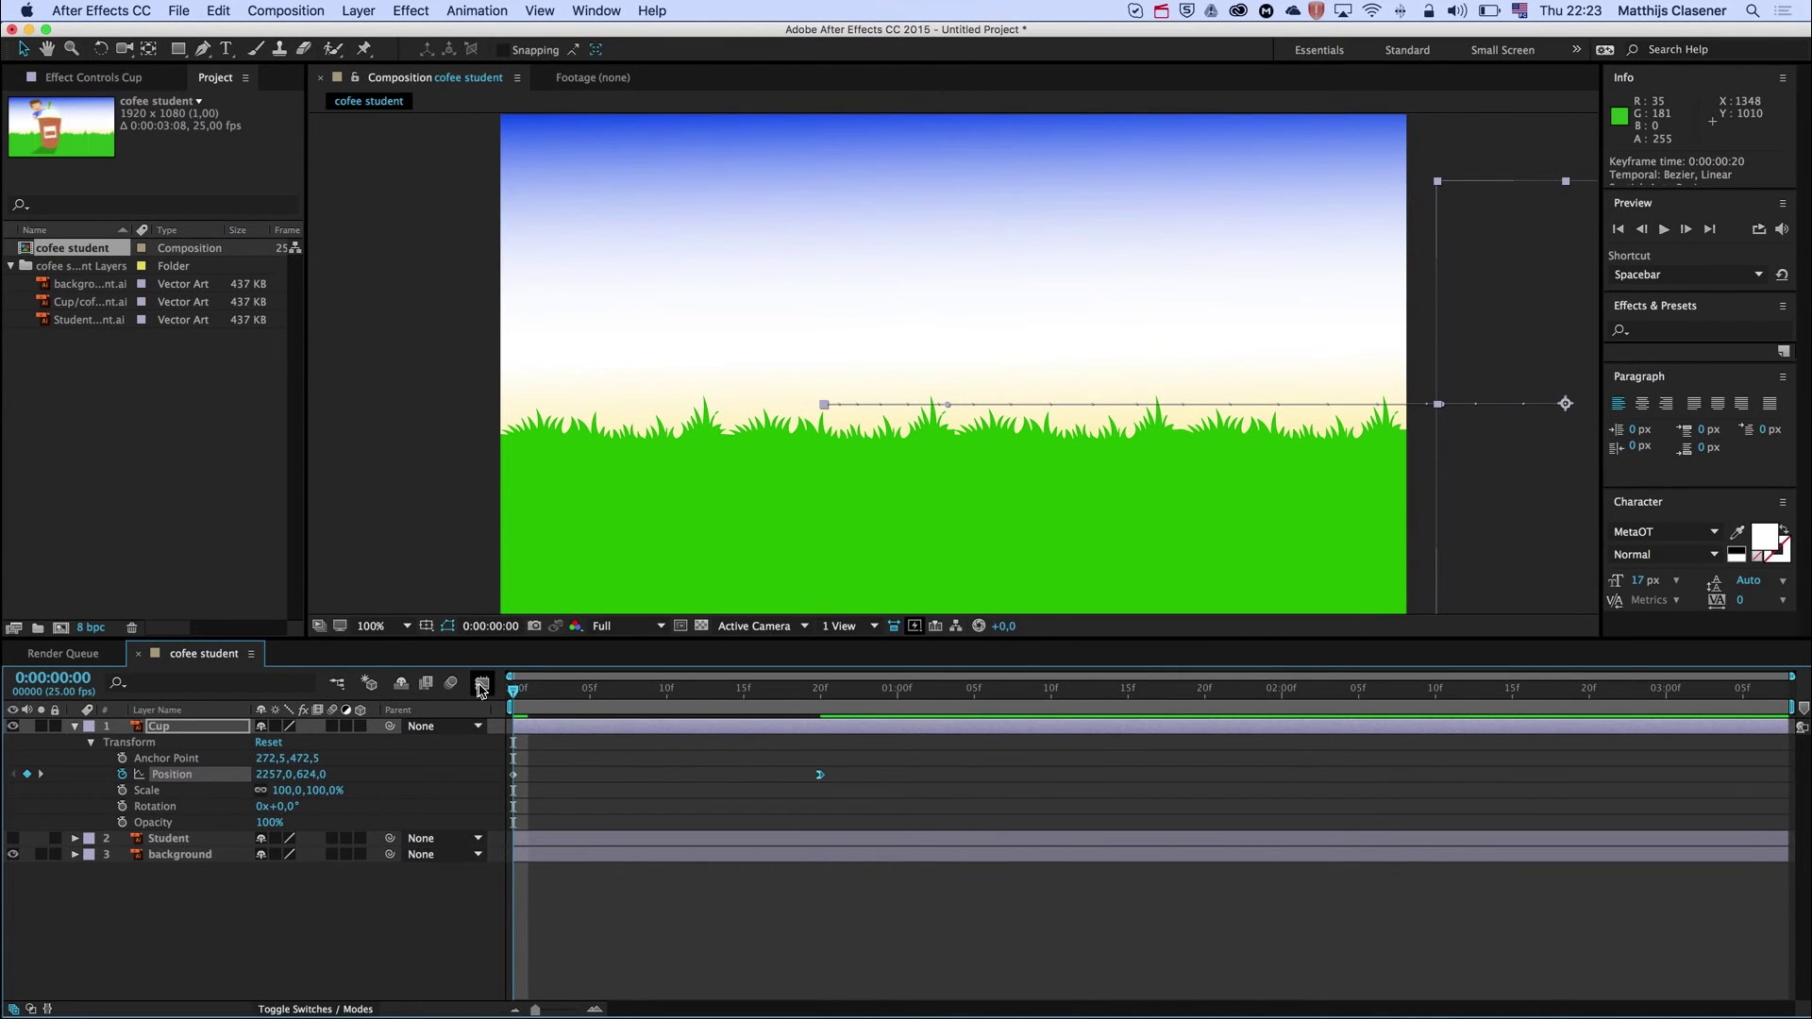
Leave the Graph Editor, preview the slide-in, rewind to frame 0 and select both Position keyframes.
click(481, 685)
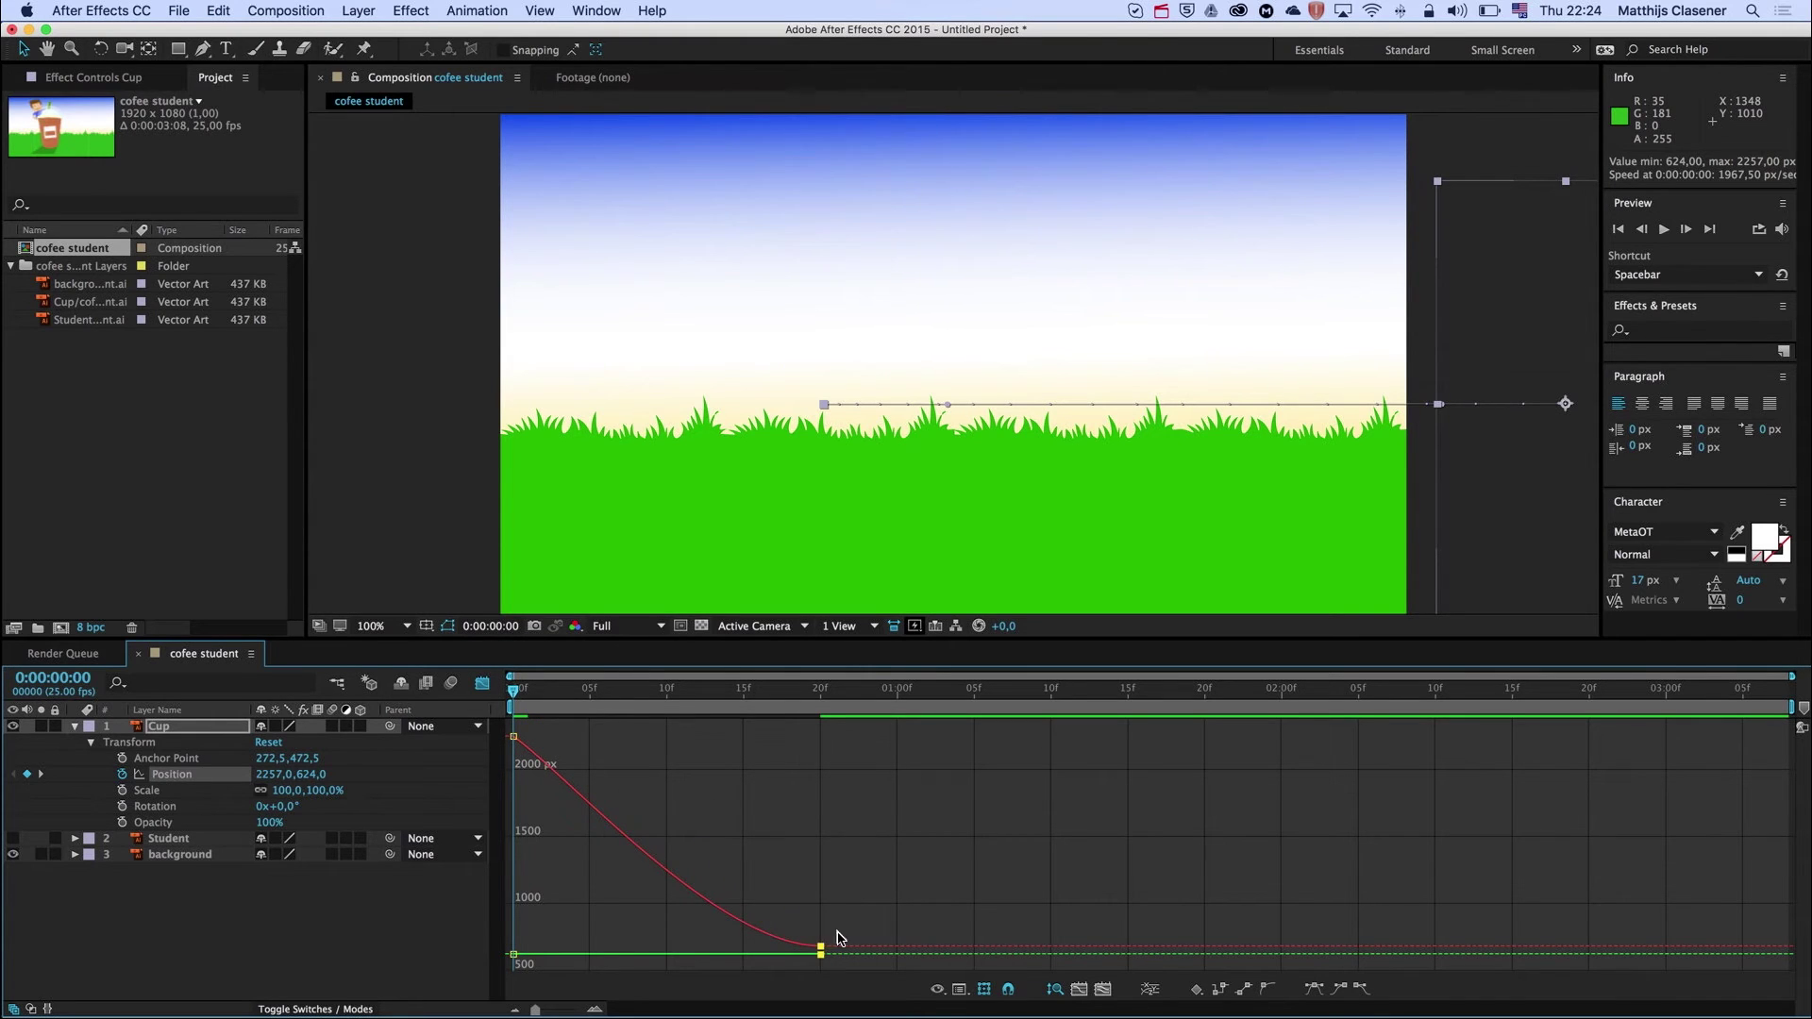
click(481, 685)
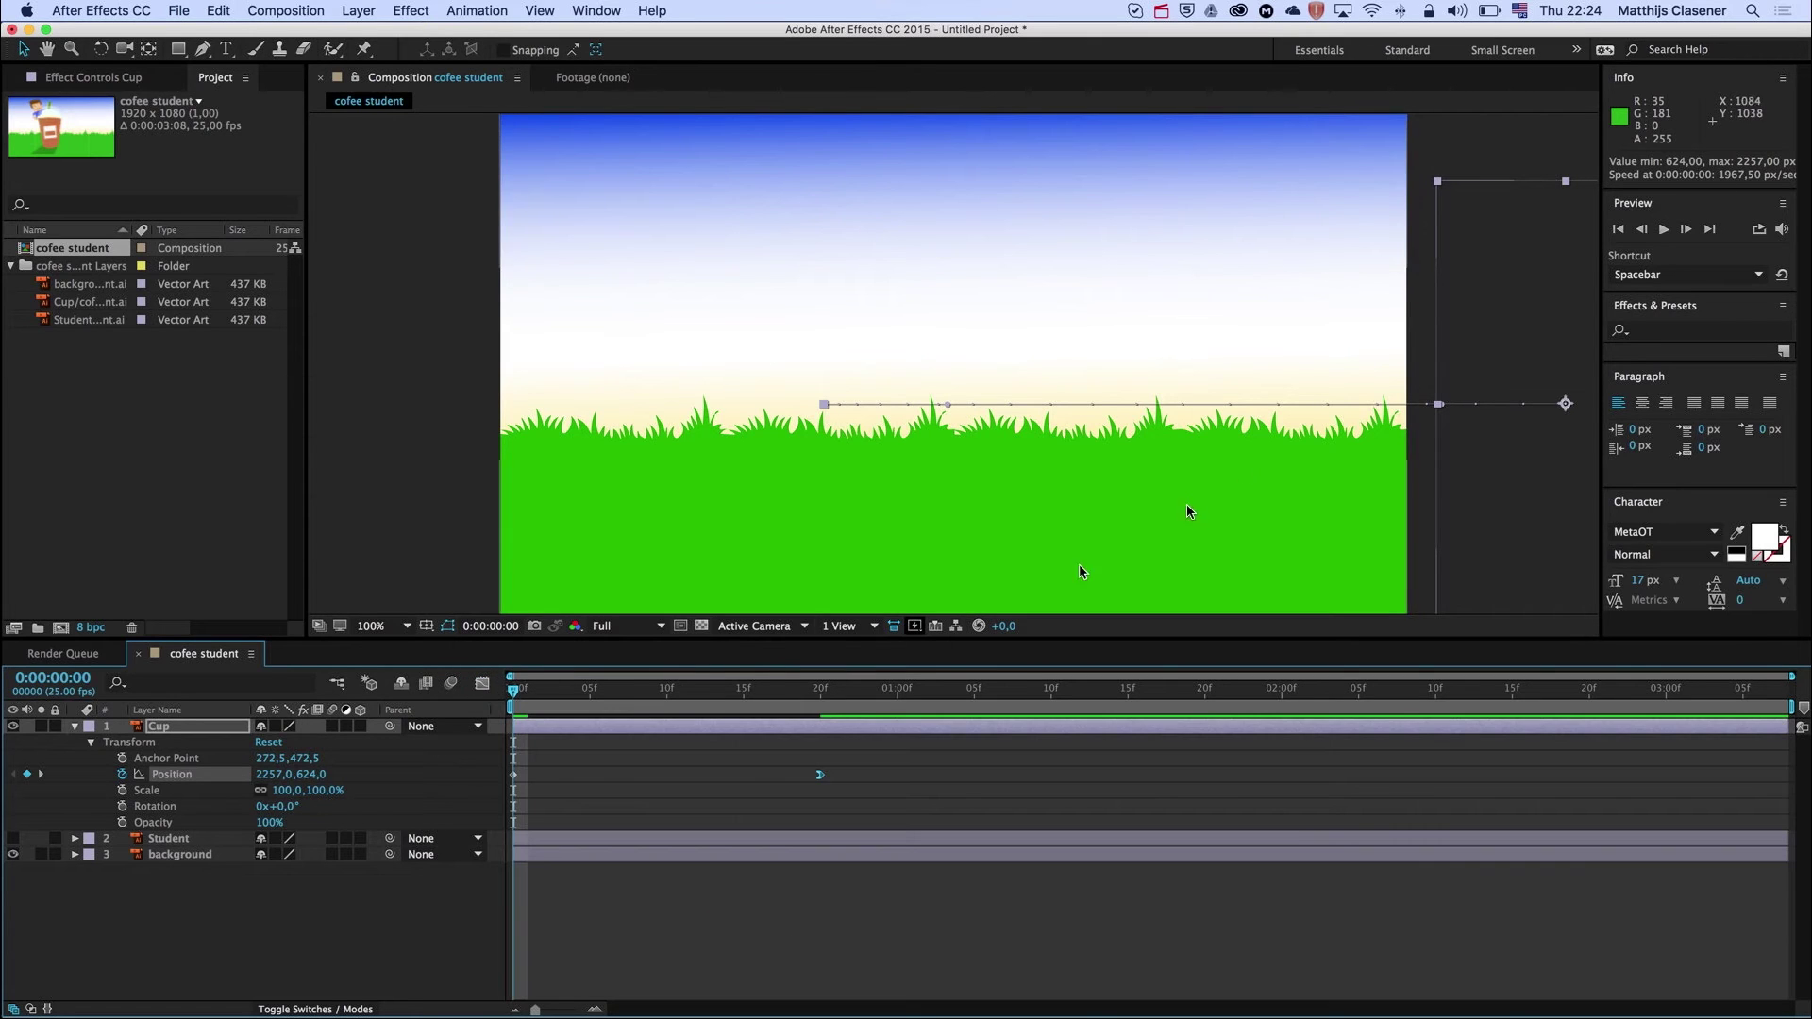
click(1663, 232)
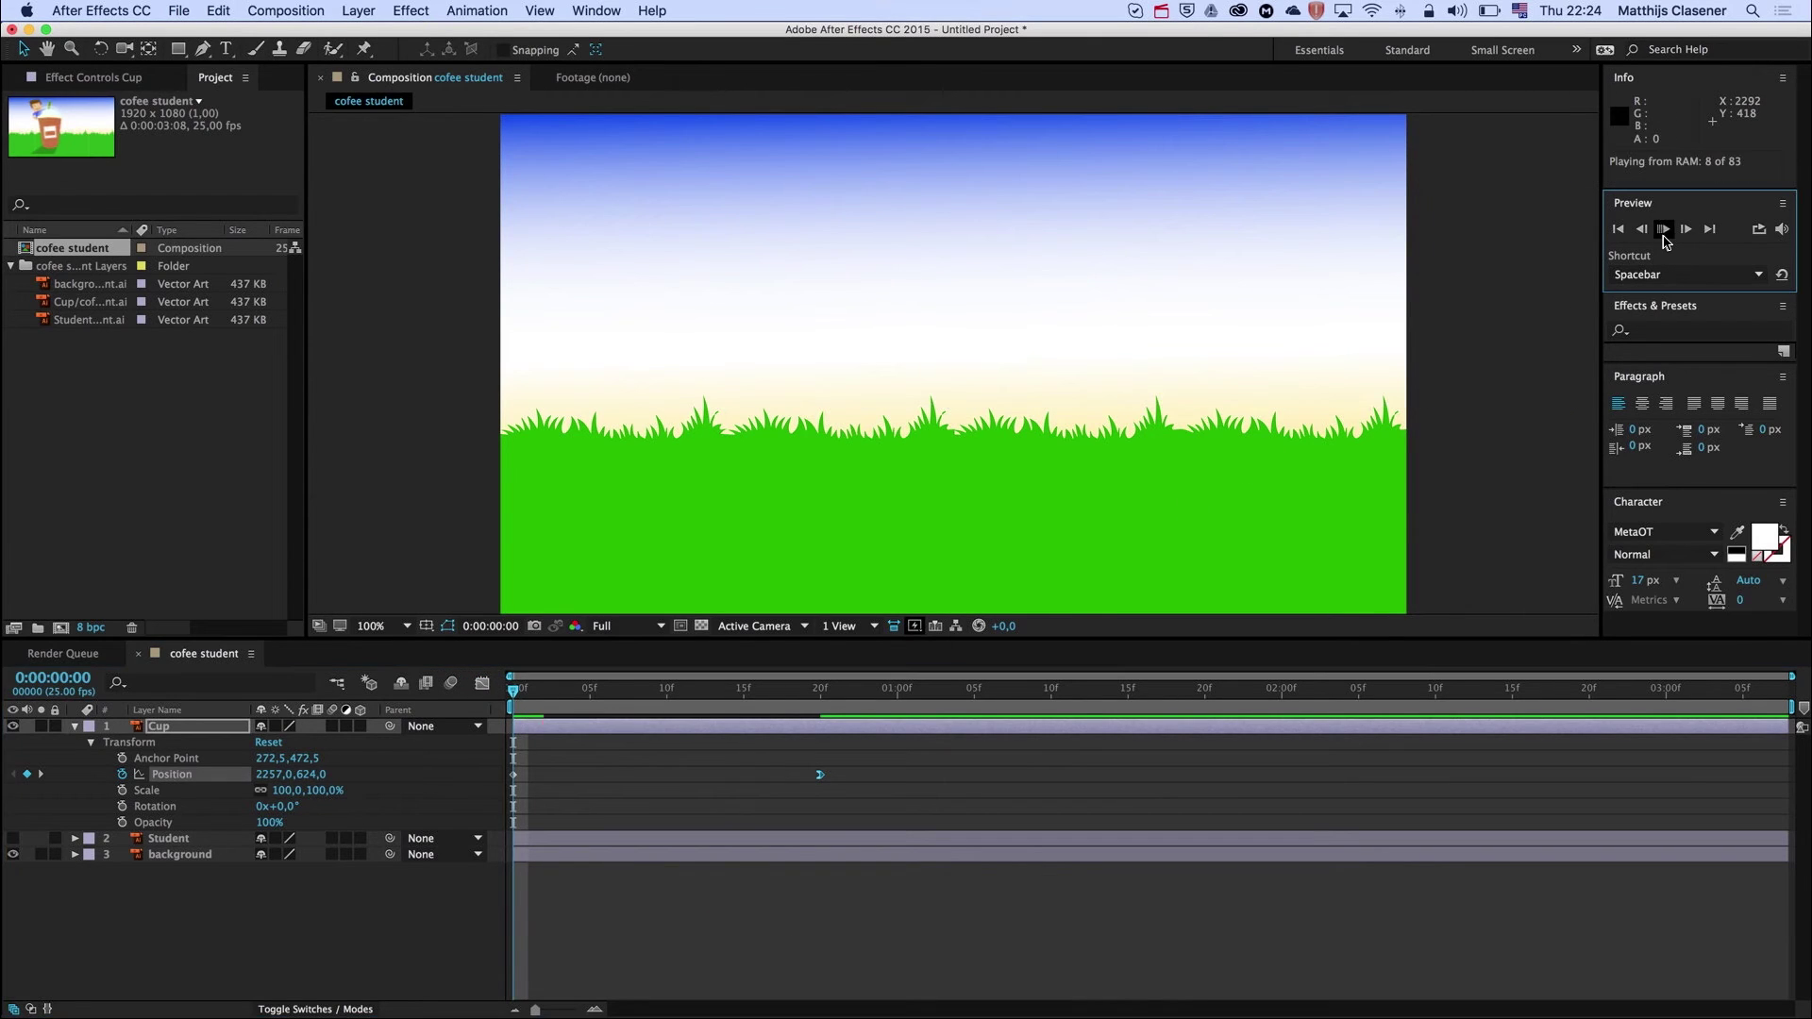
click(1665, 242)
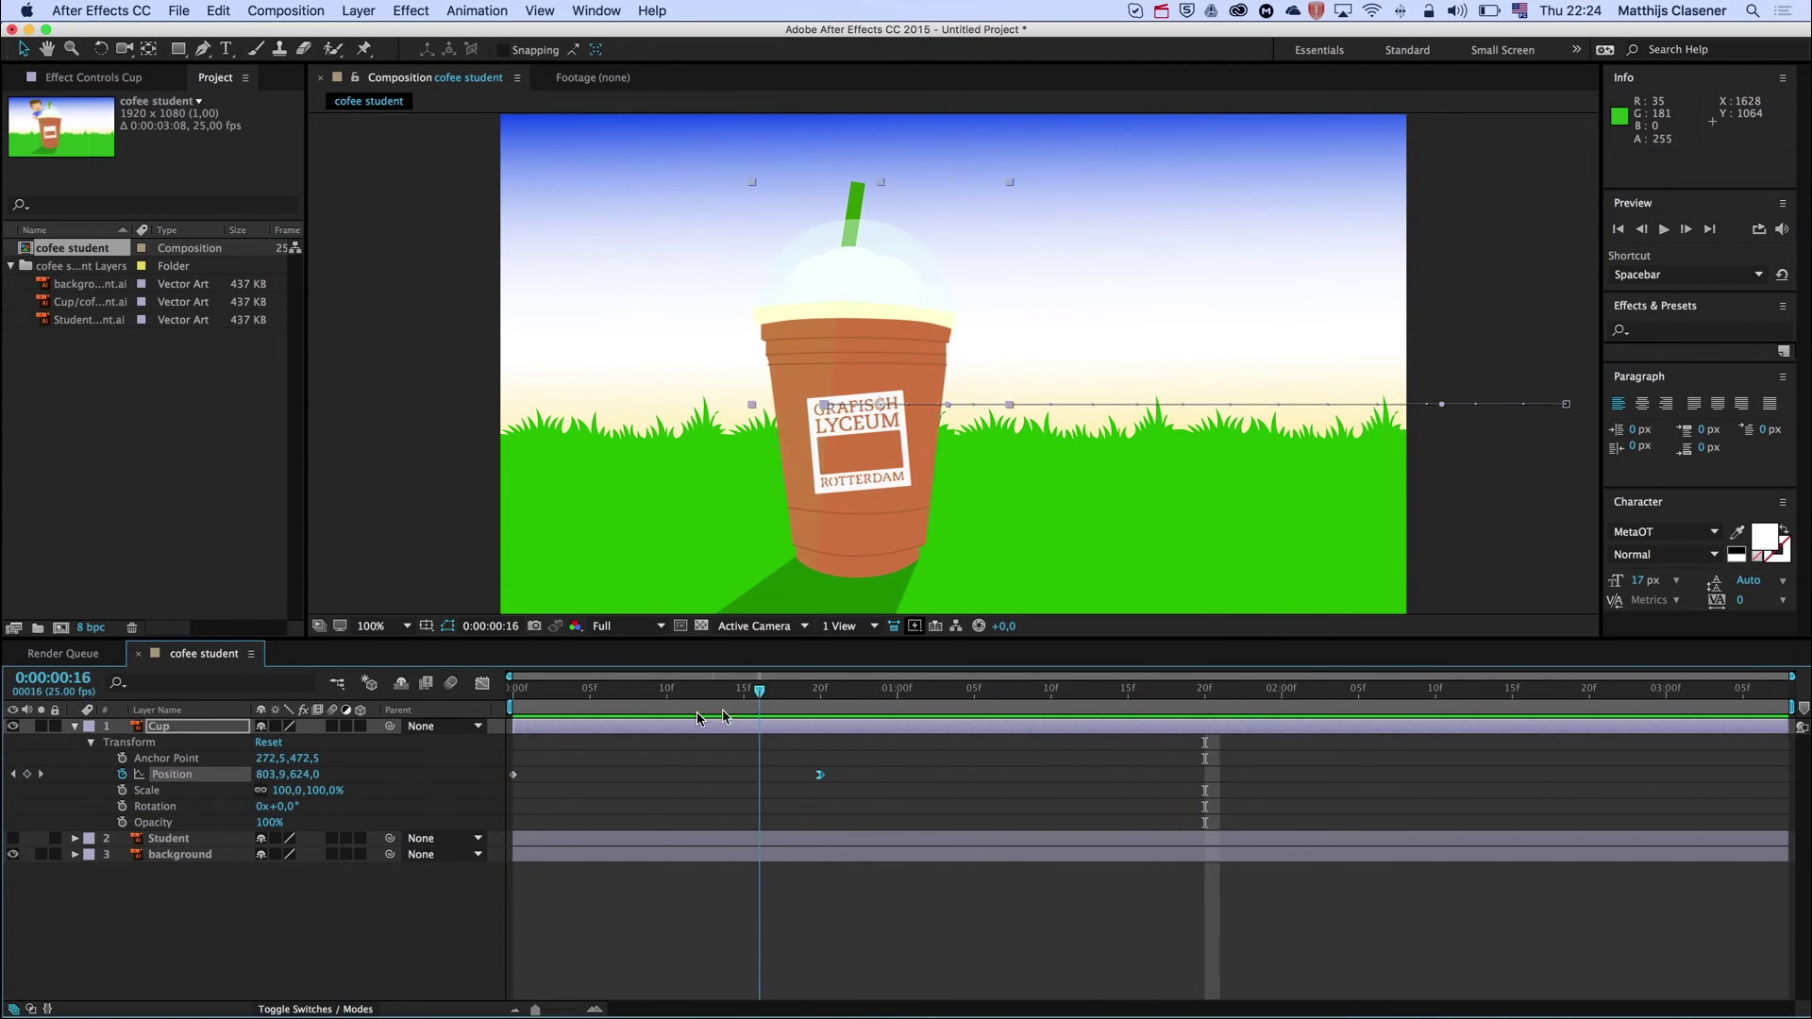
drag(1206, 695, 514, 695)
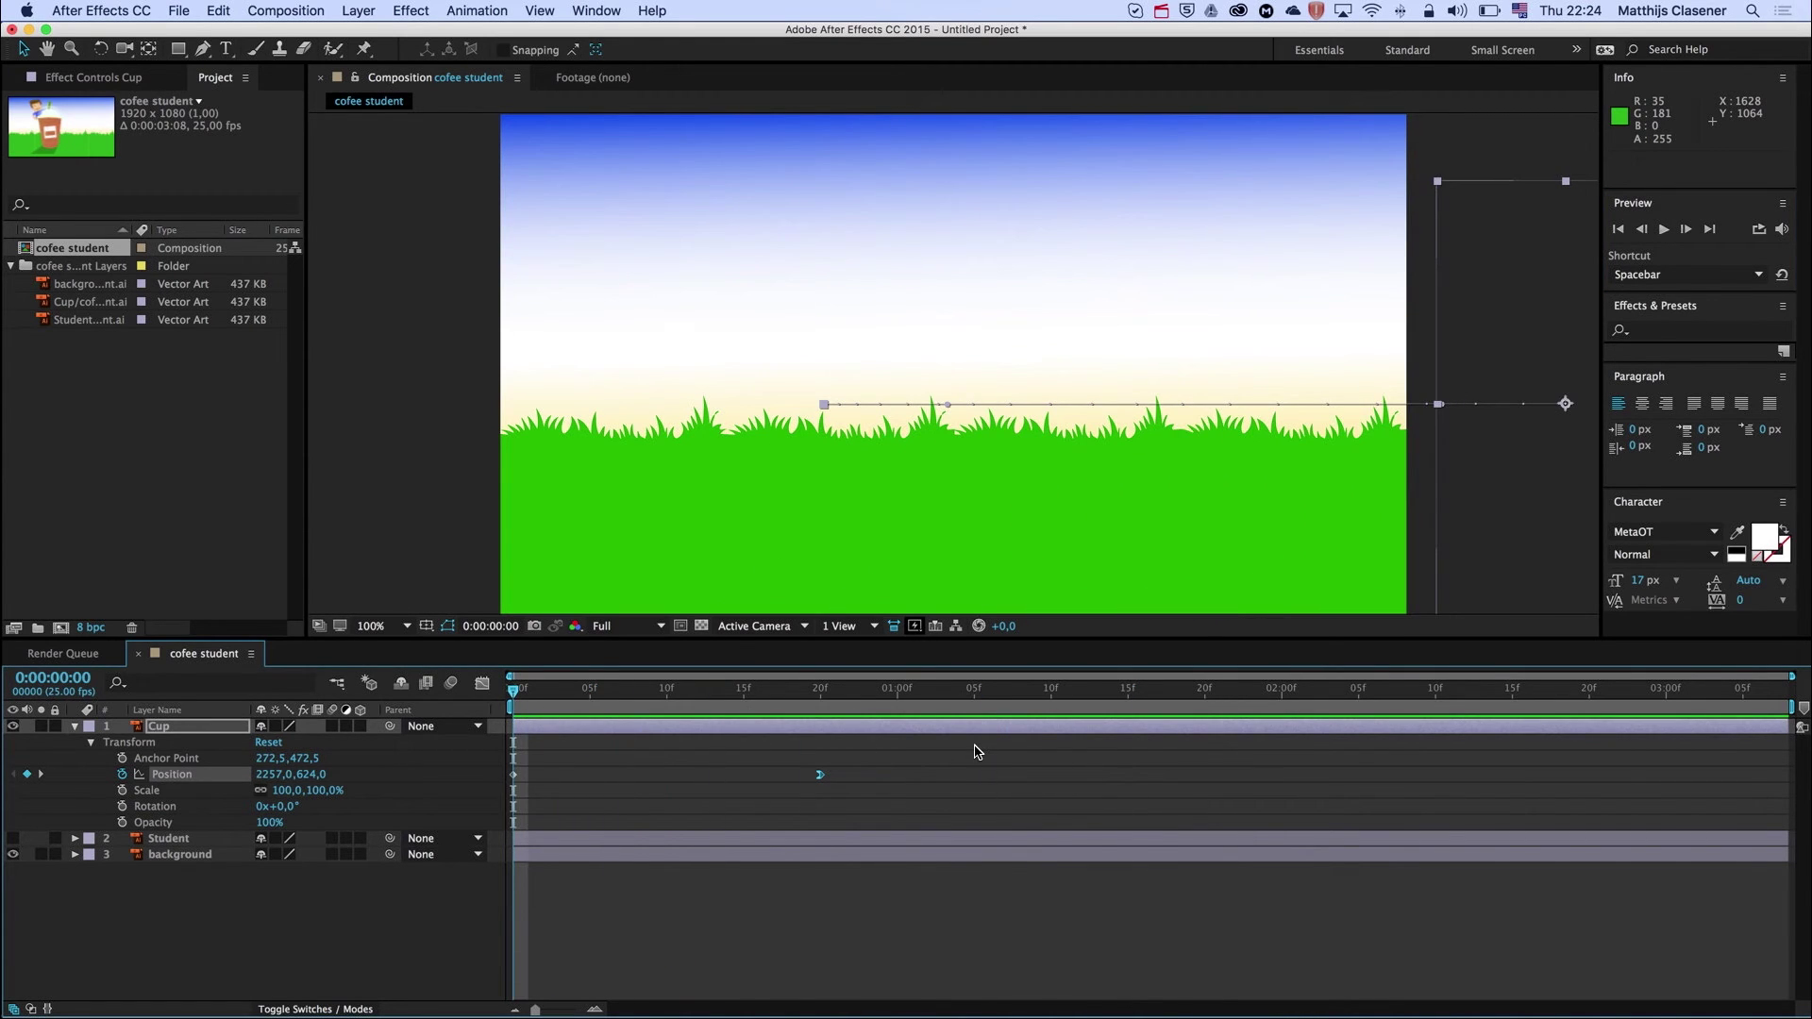
drag(910, 758, 479, 812)
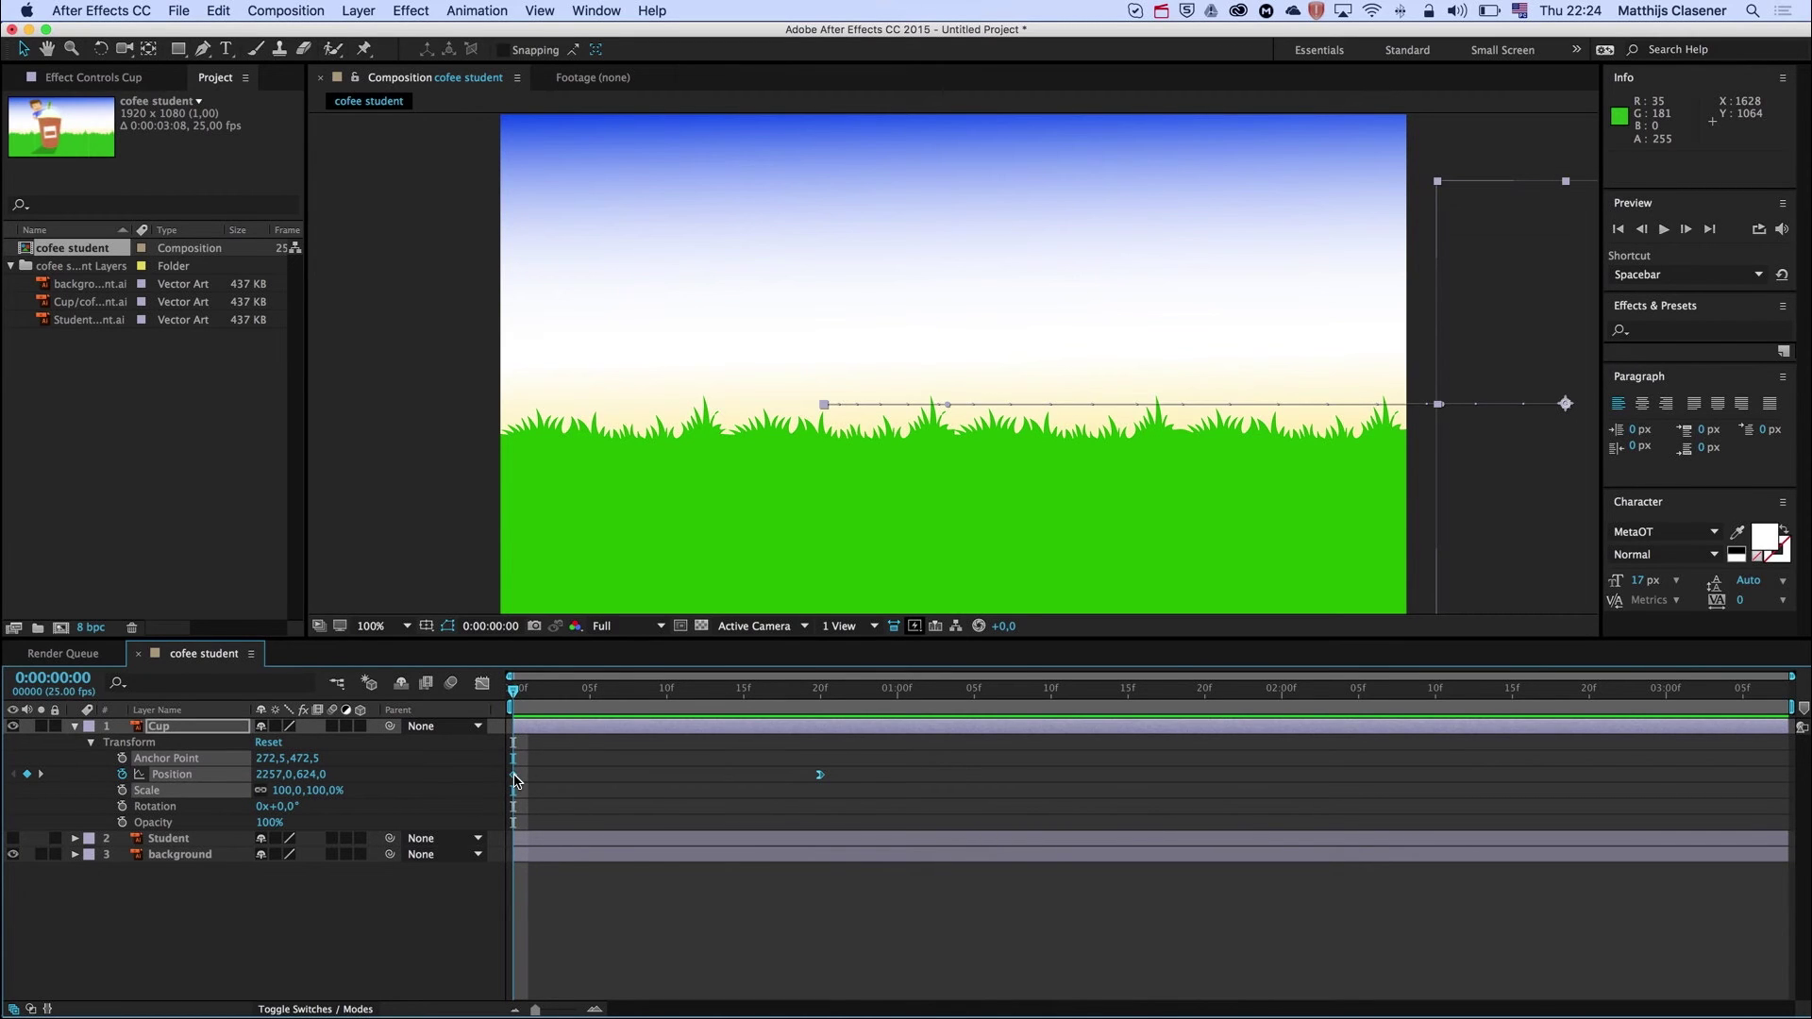
Apply Easy Ease to both Cup Position keyframes and preview the smoothed slide-in.
right_click(514, 778)
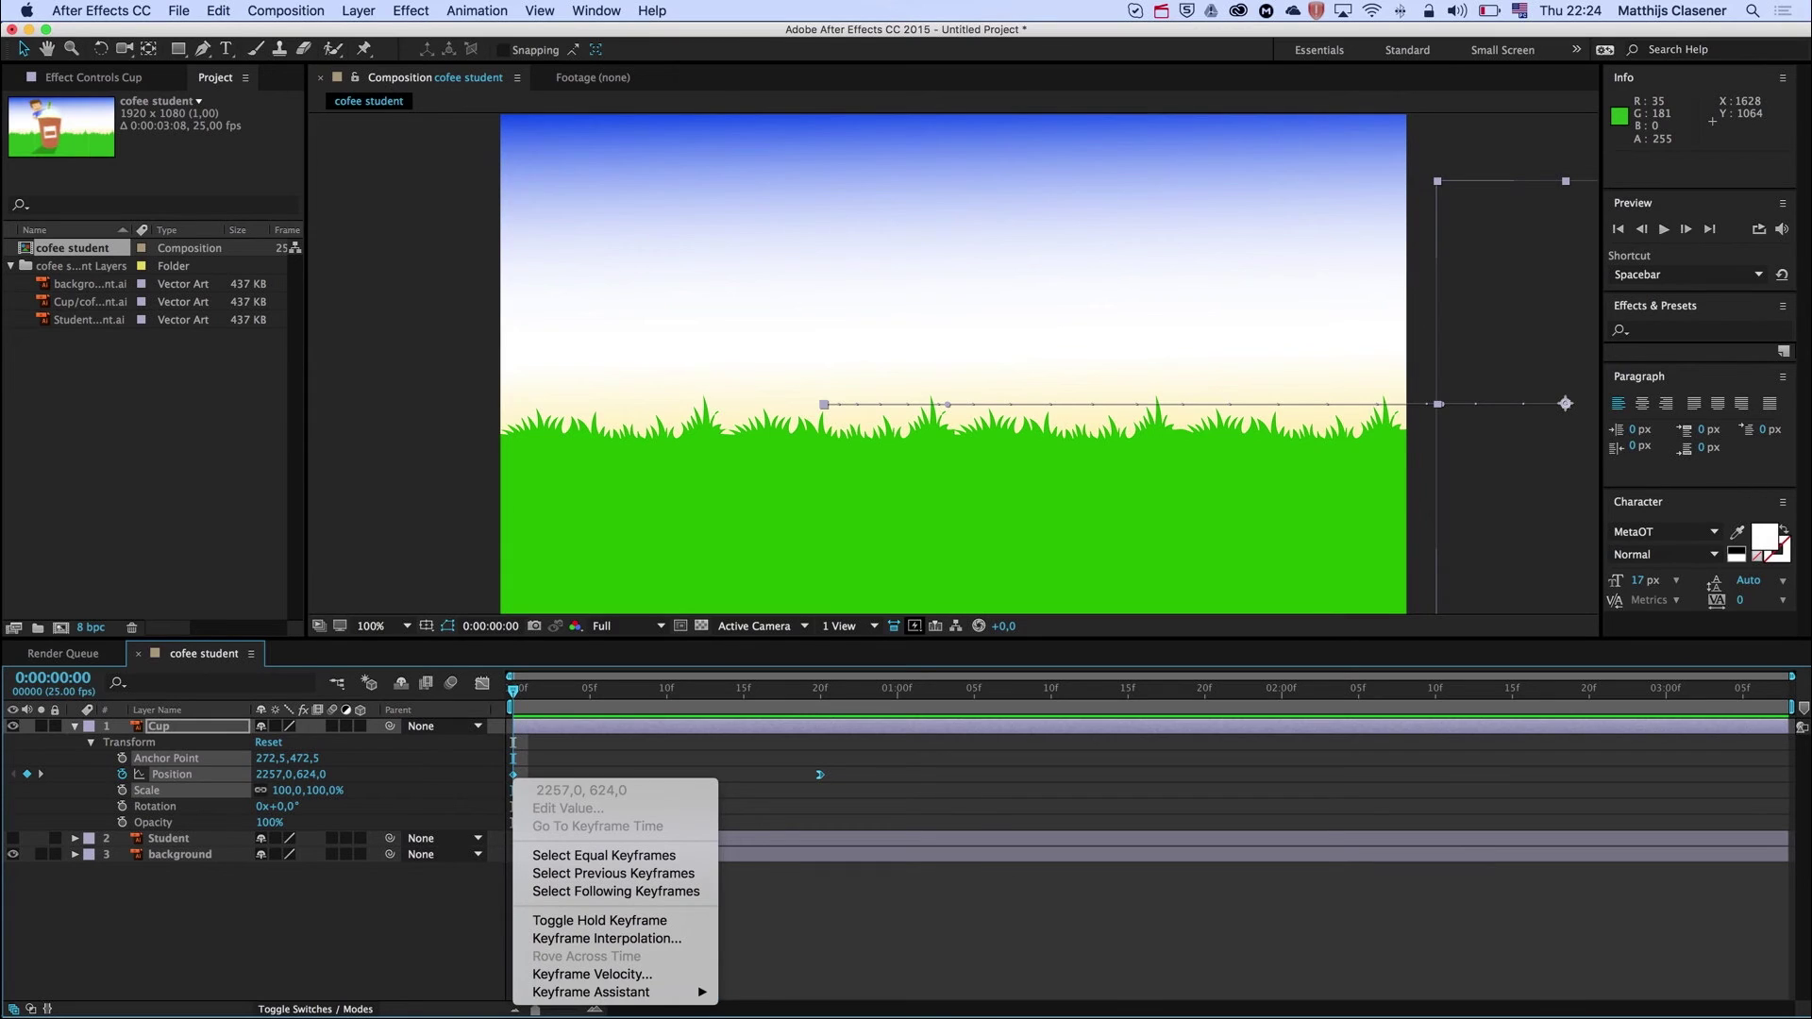
mouse_move(688, 994)
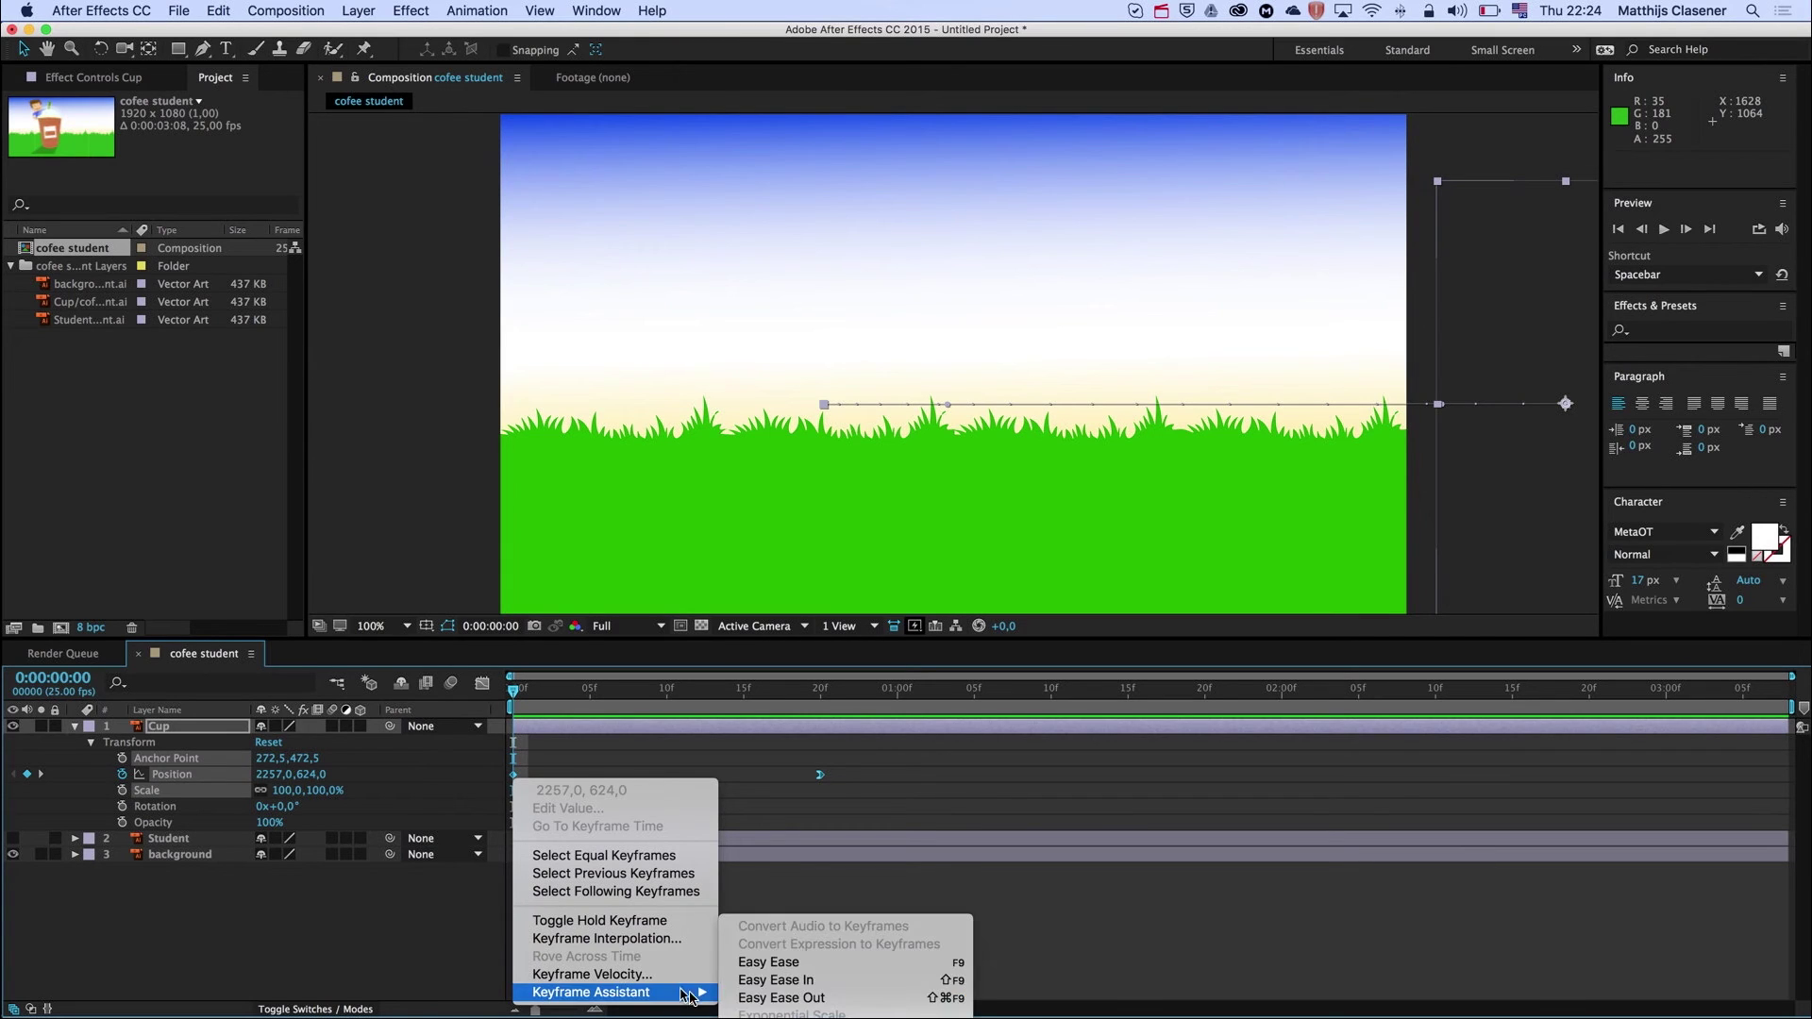
click(835, 964)
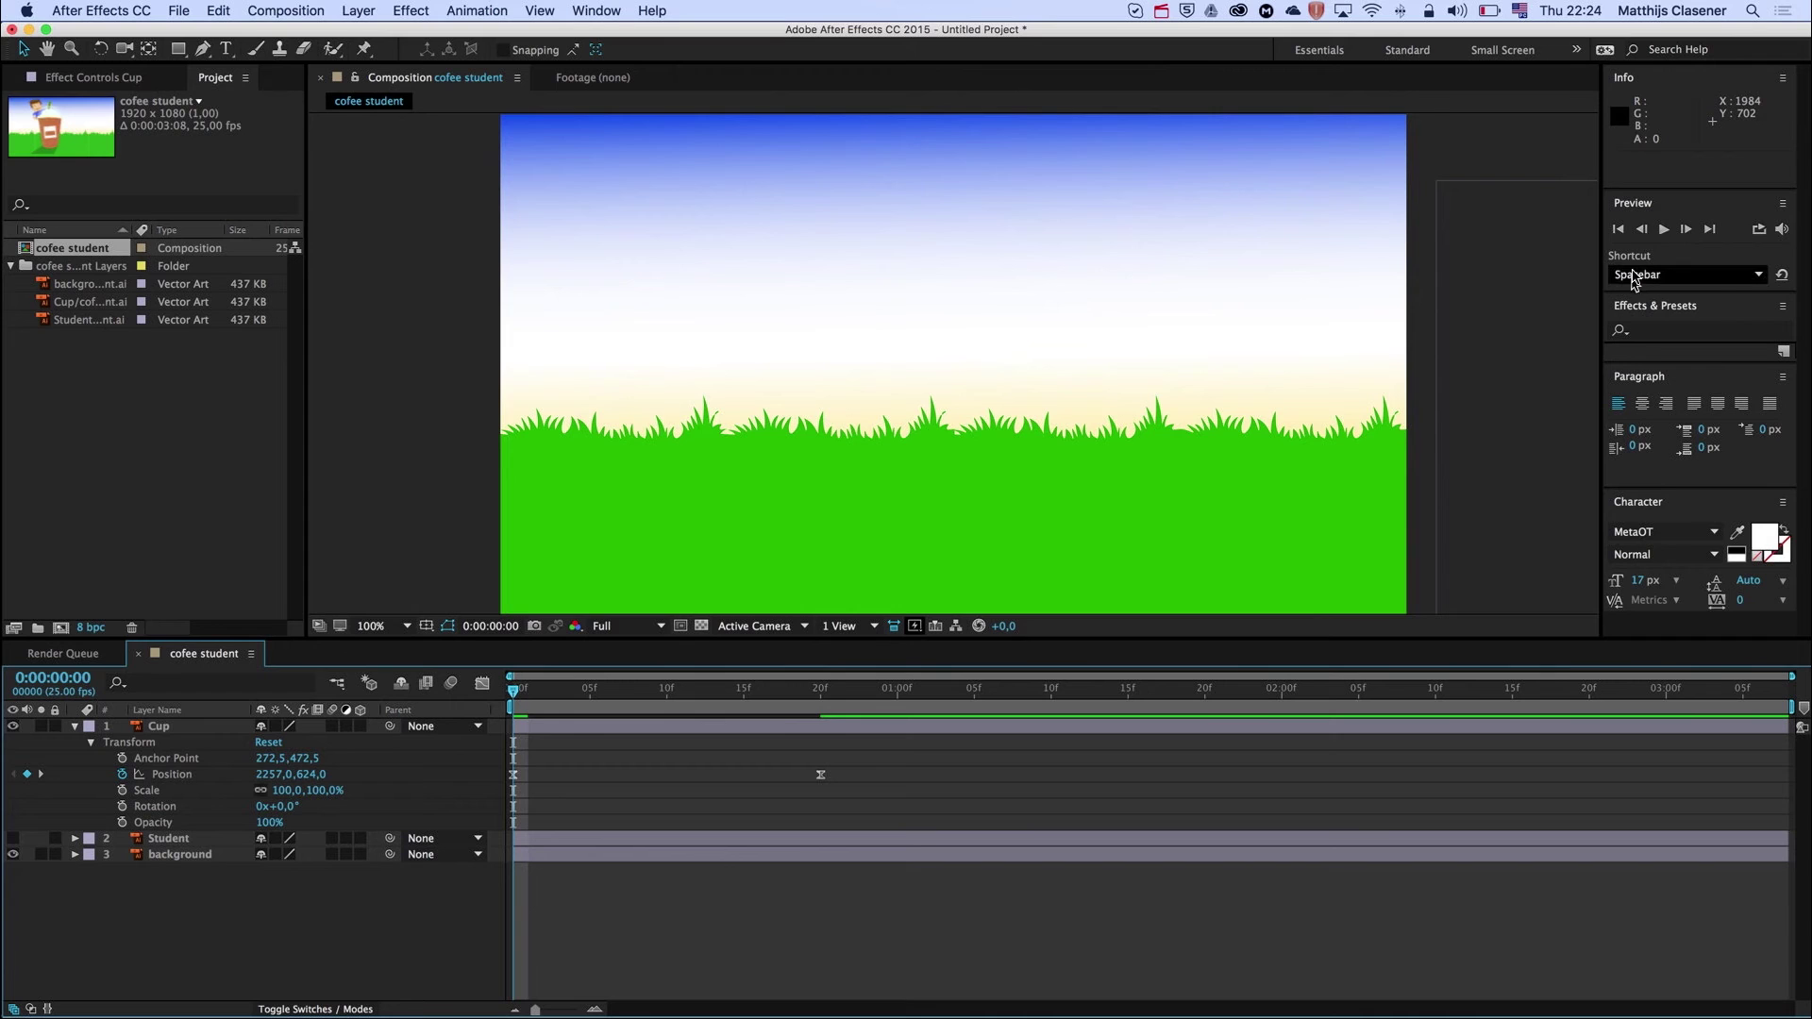
click(1664, 229)
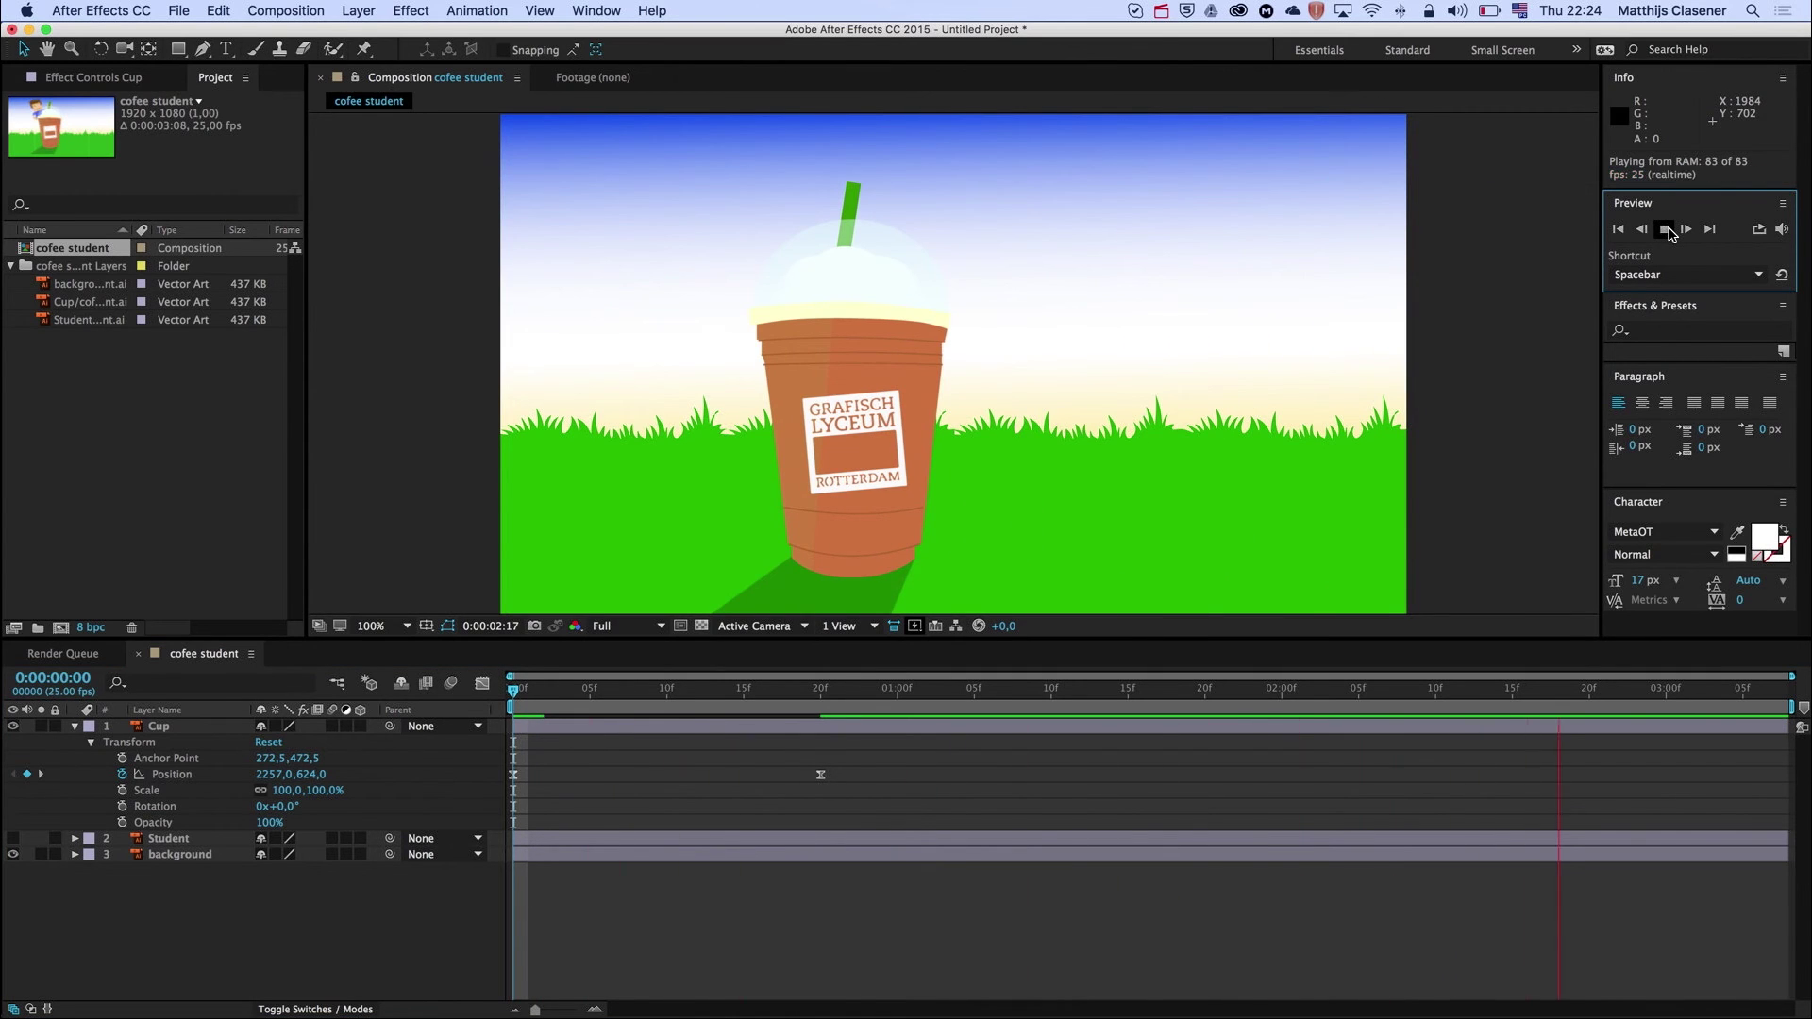
click(1663, 229)
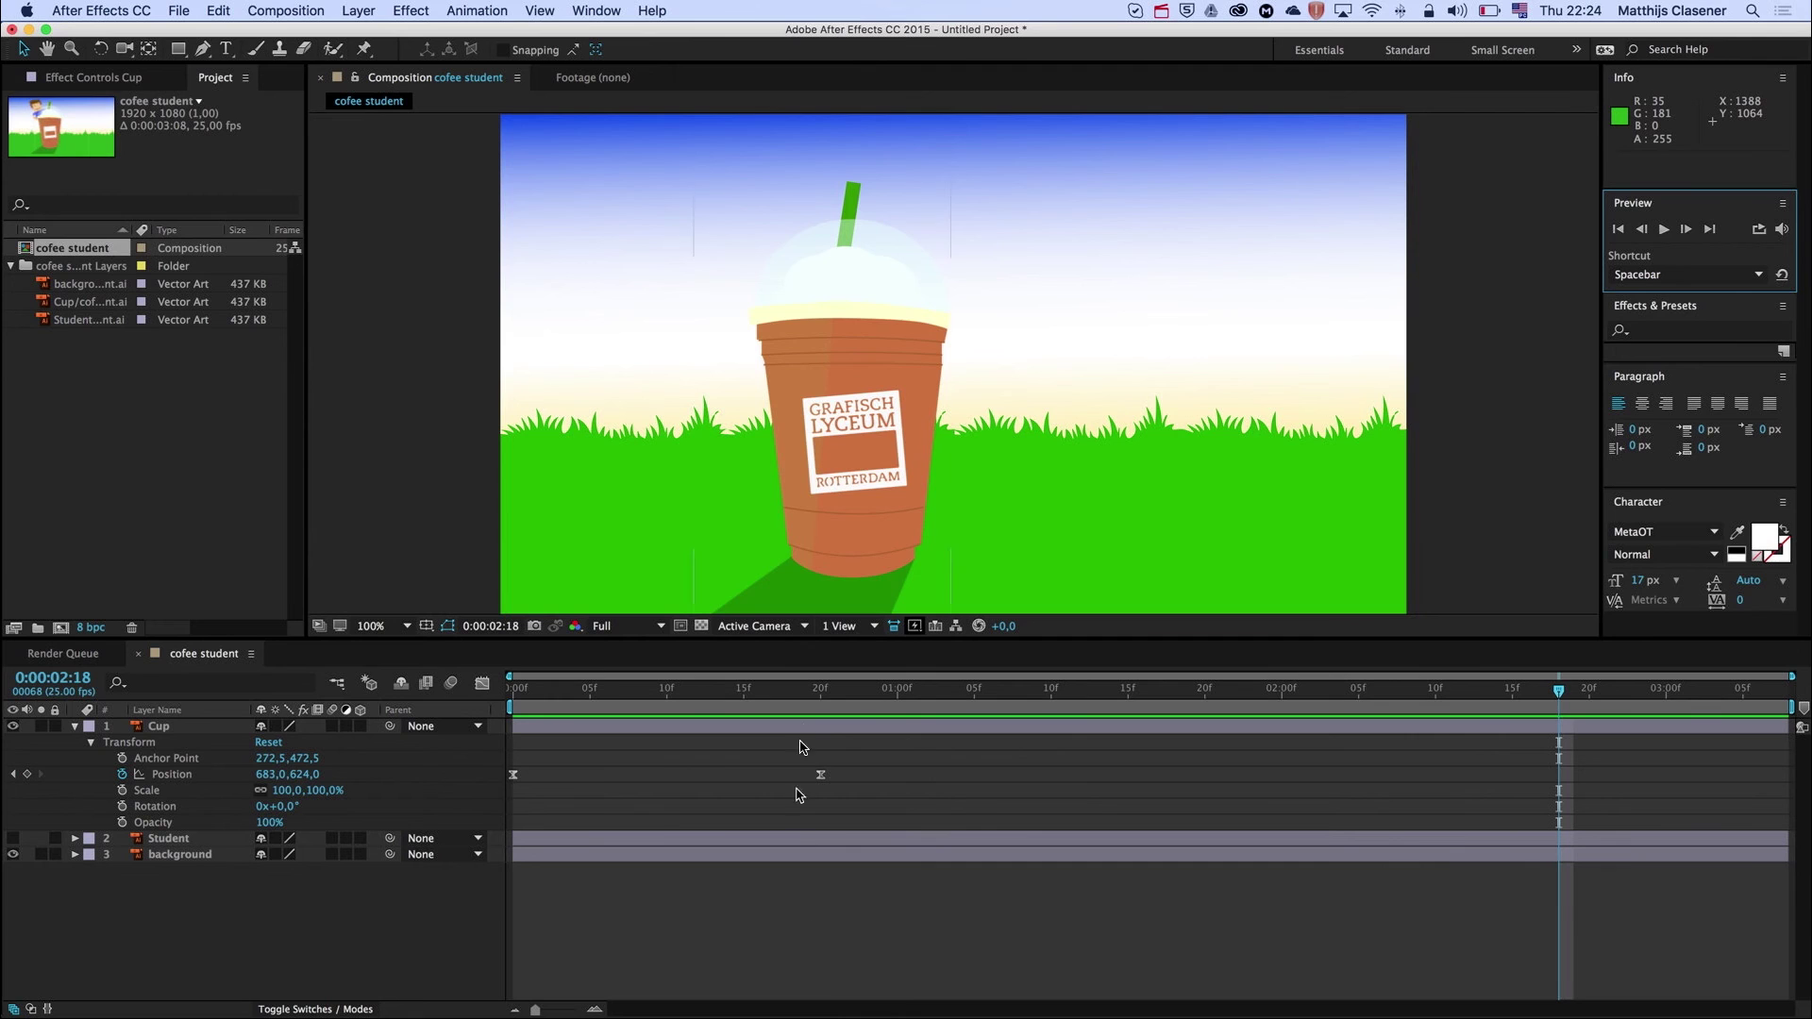
drag(847, 694, 821, 755)
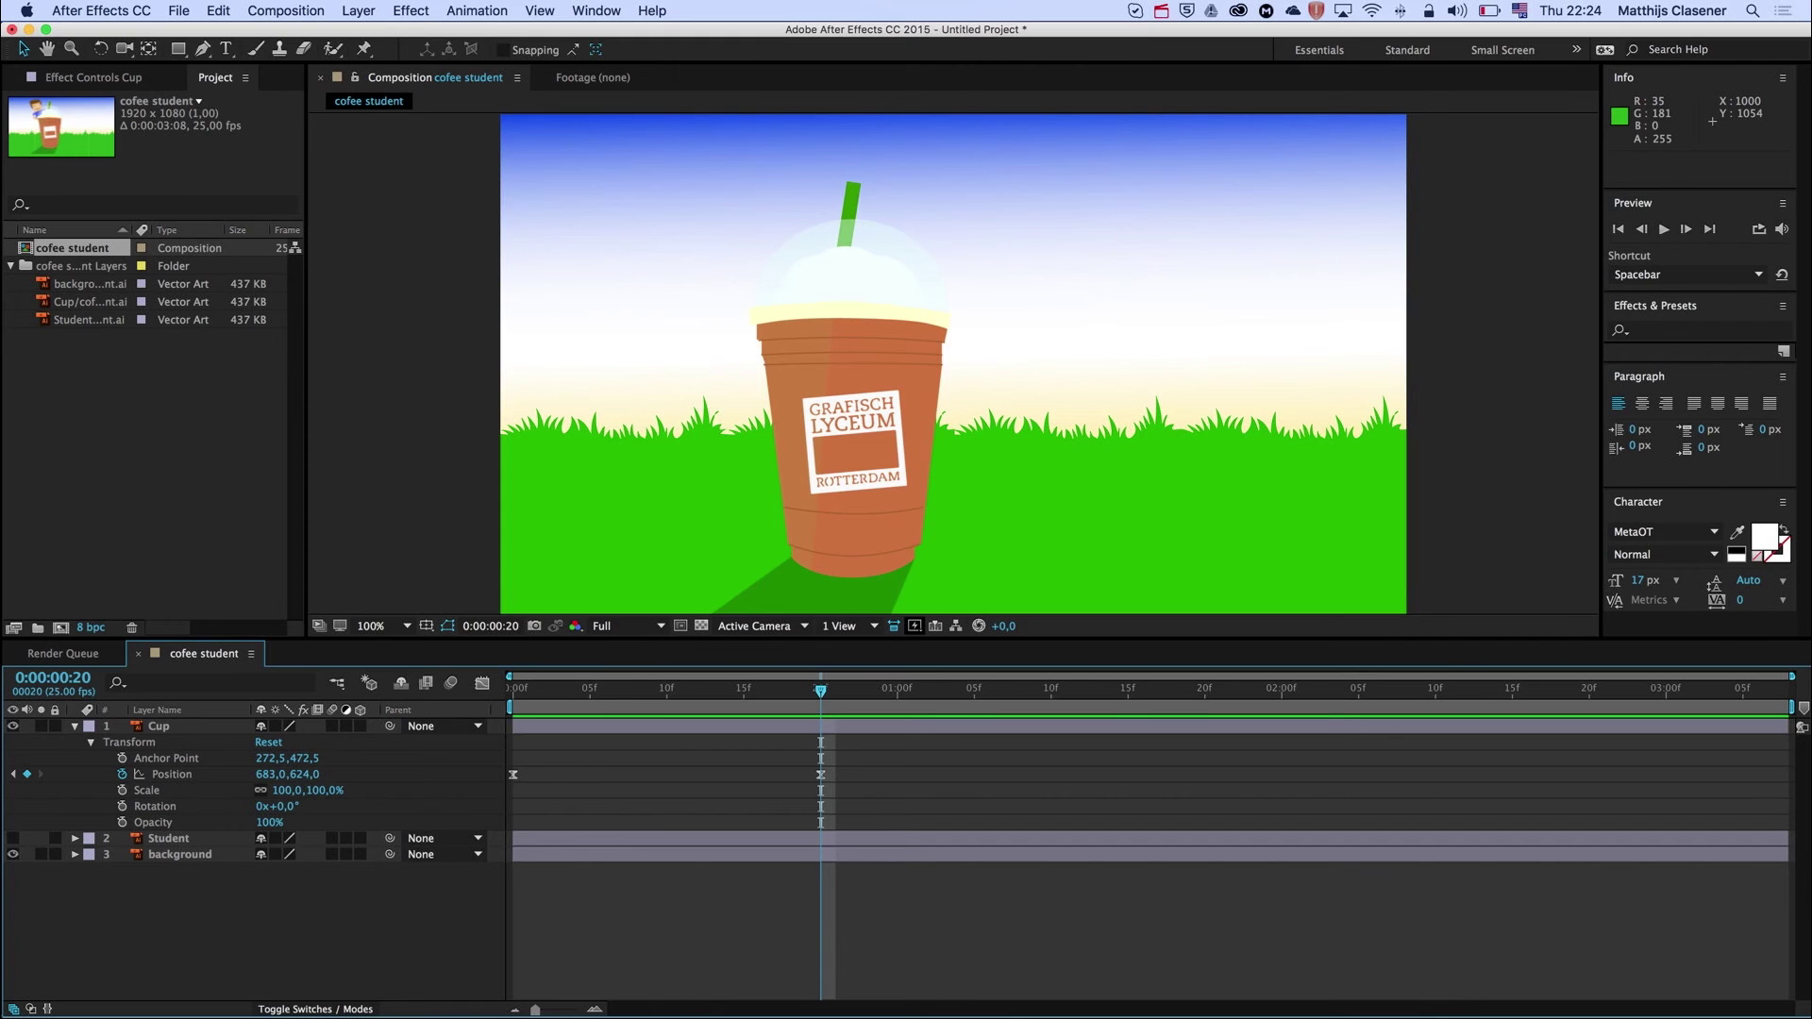
key(super+Tab)
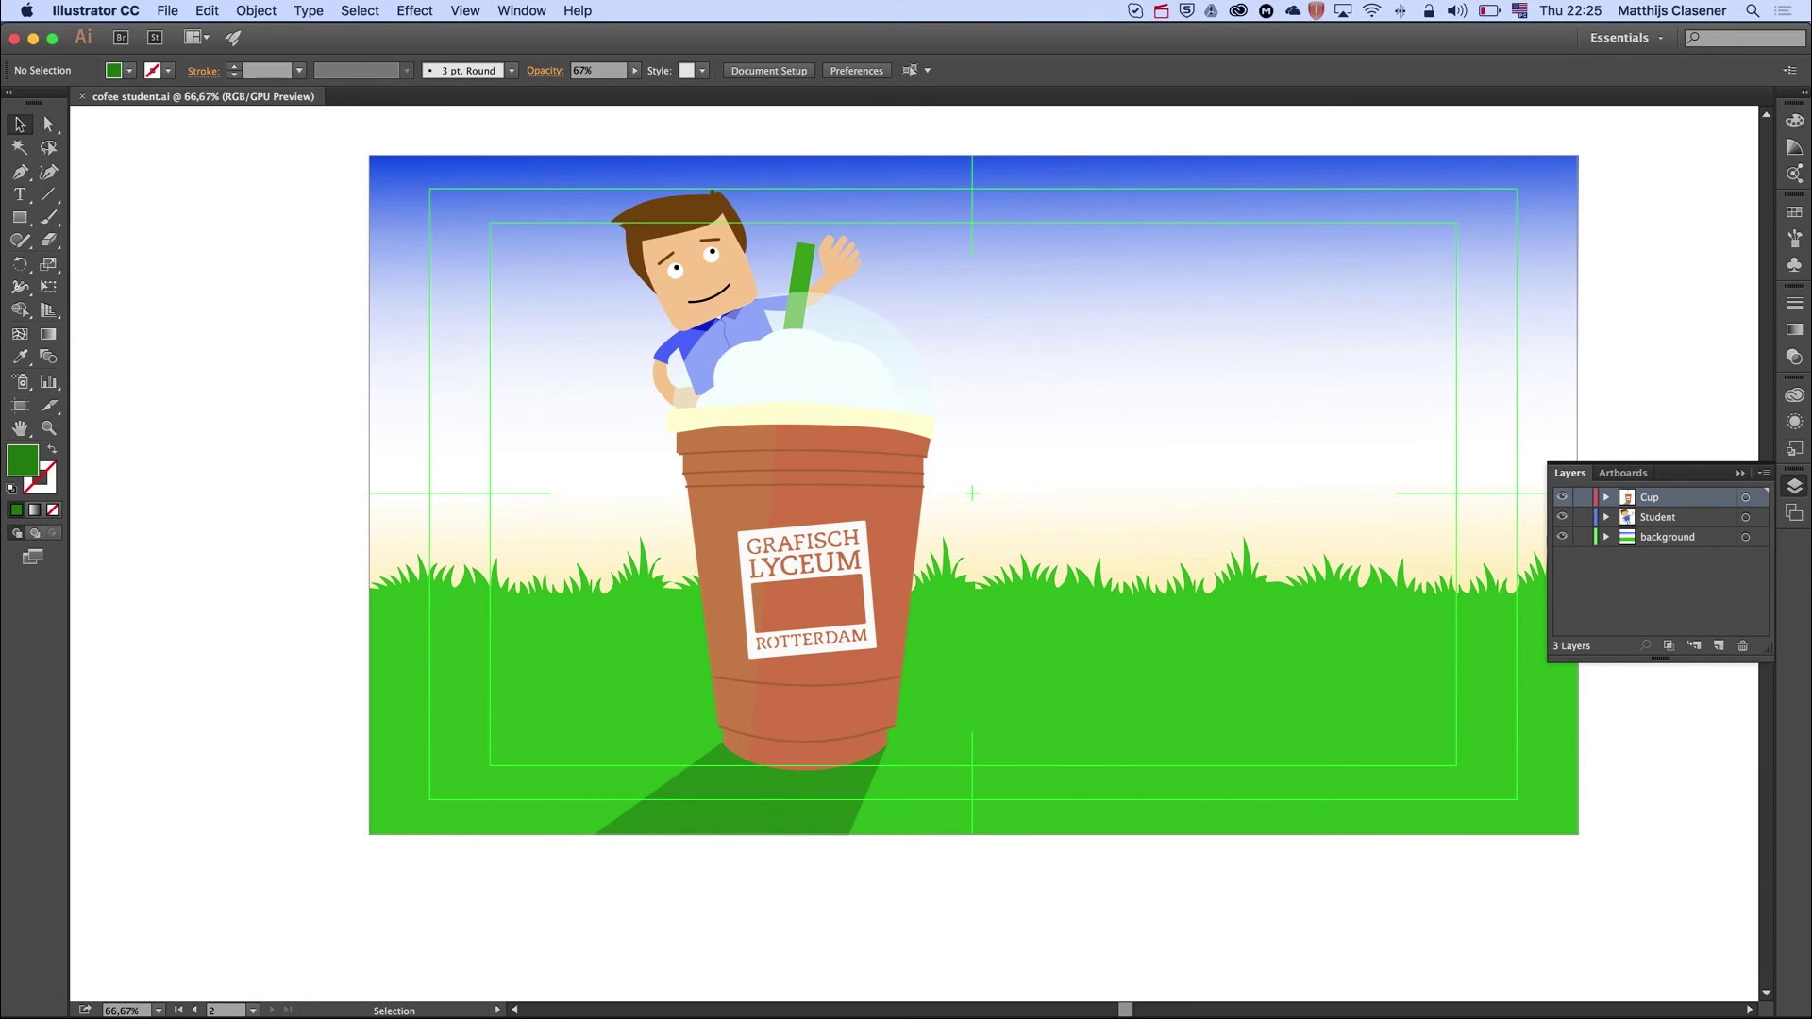
key(super+y)
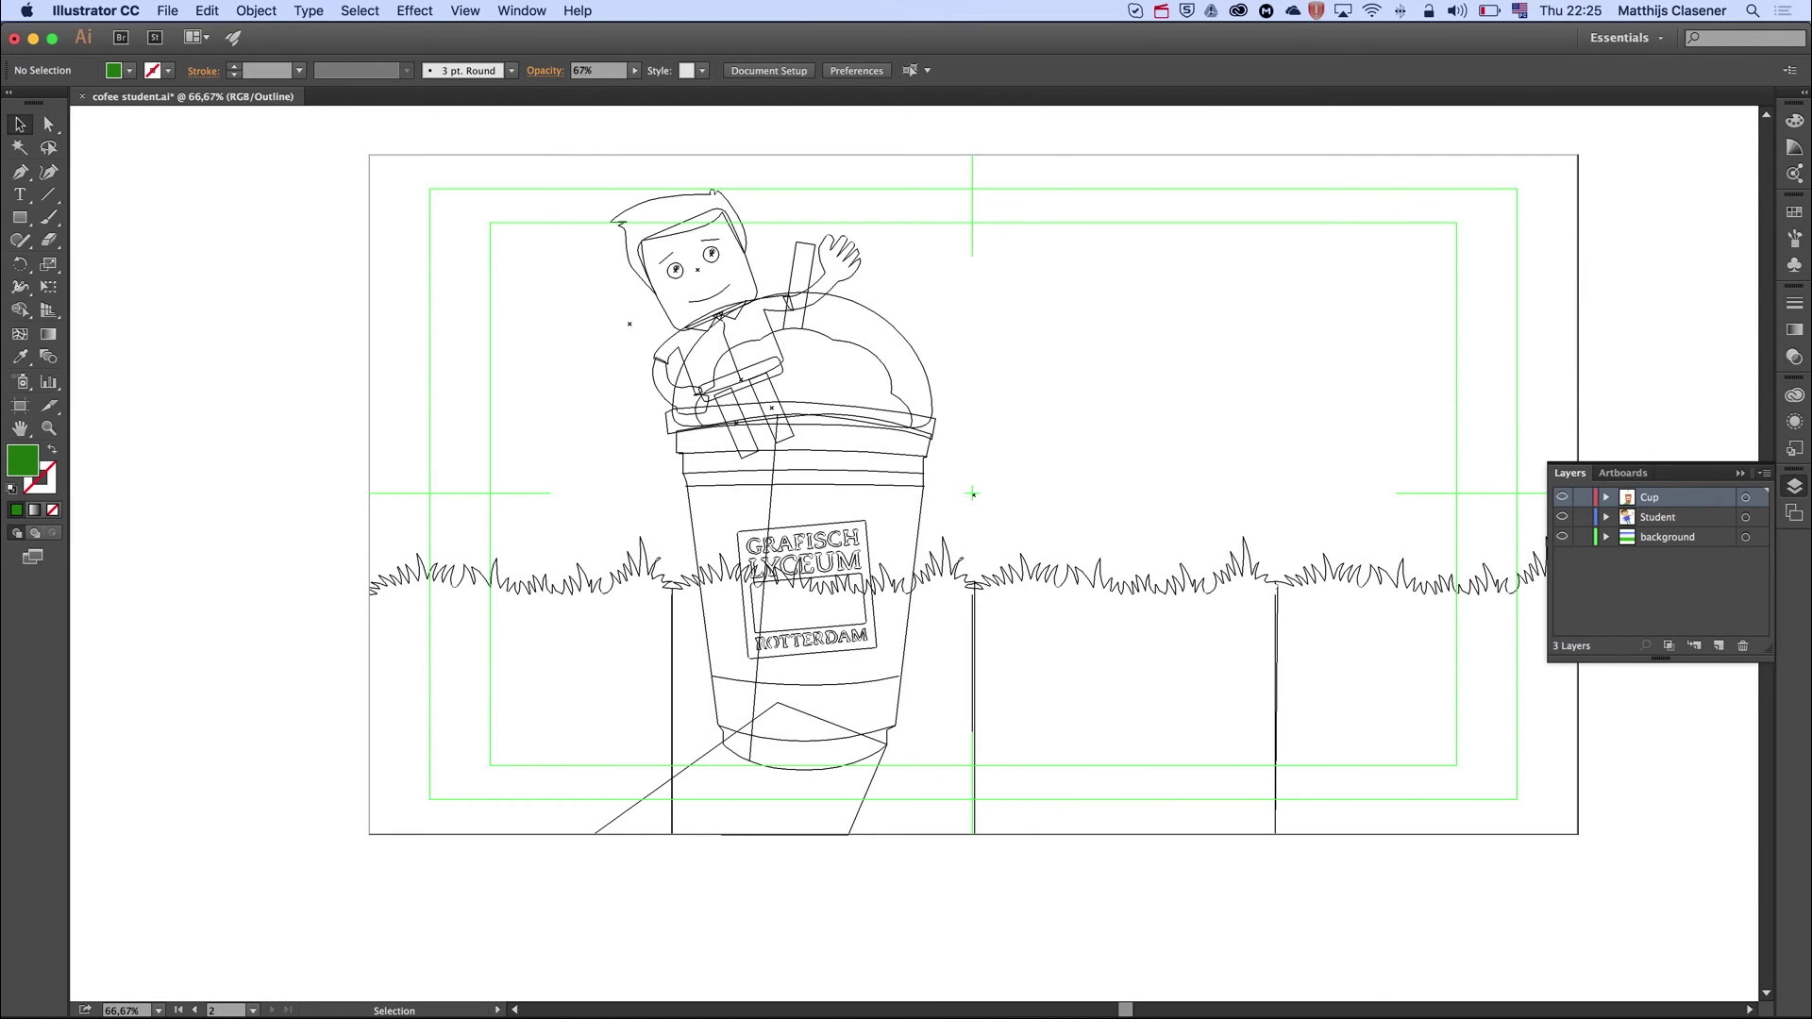
key(super+y)
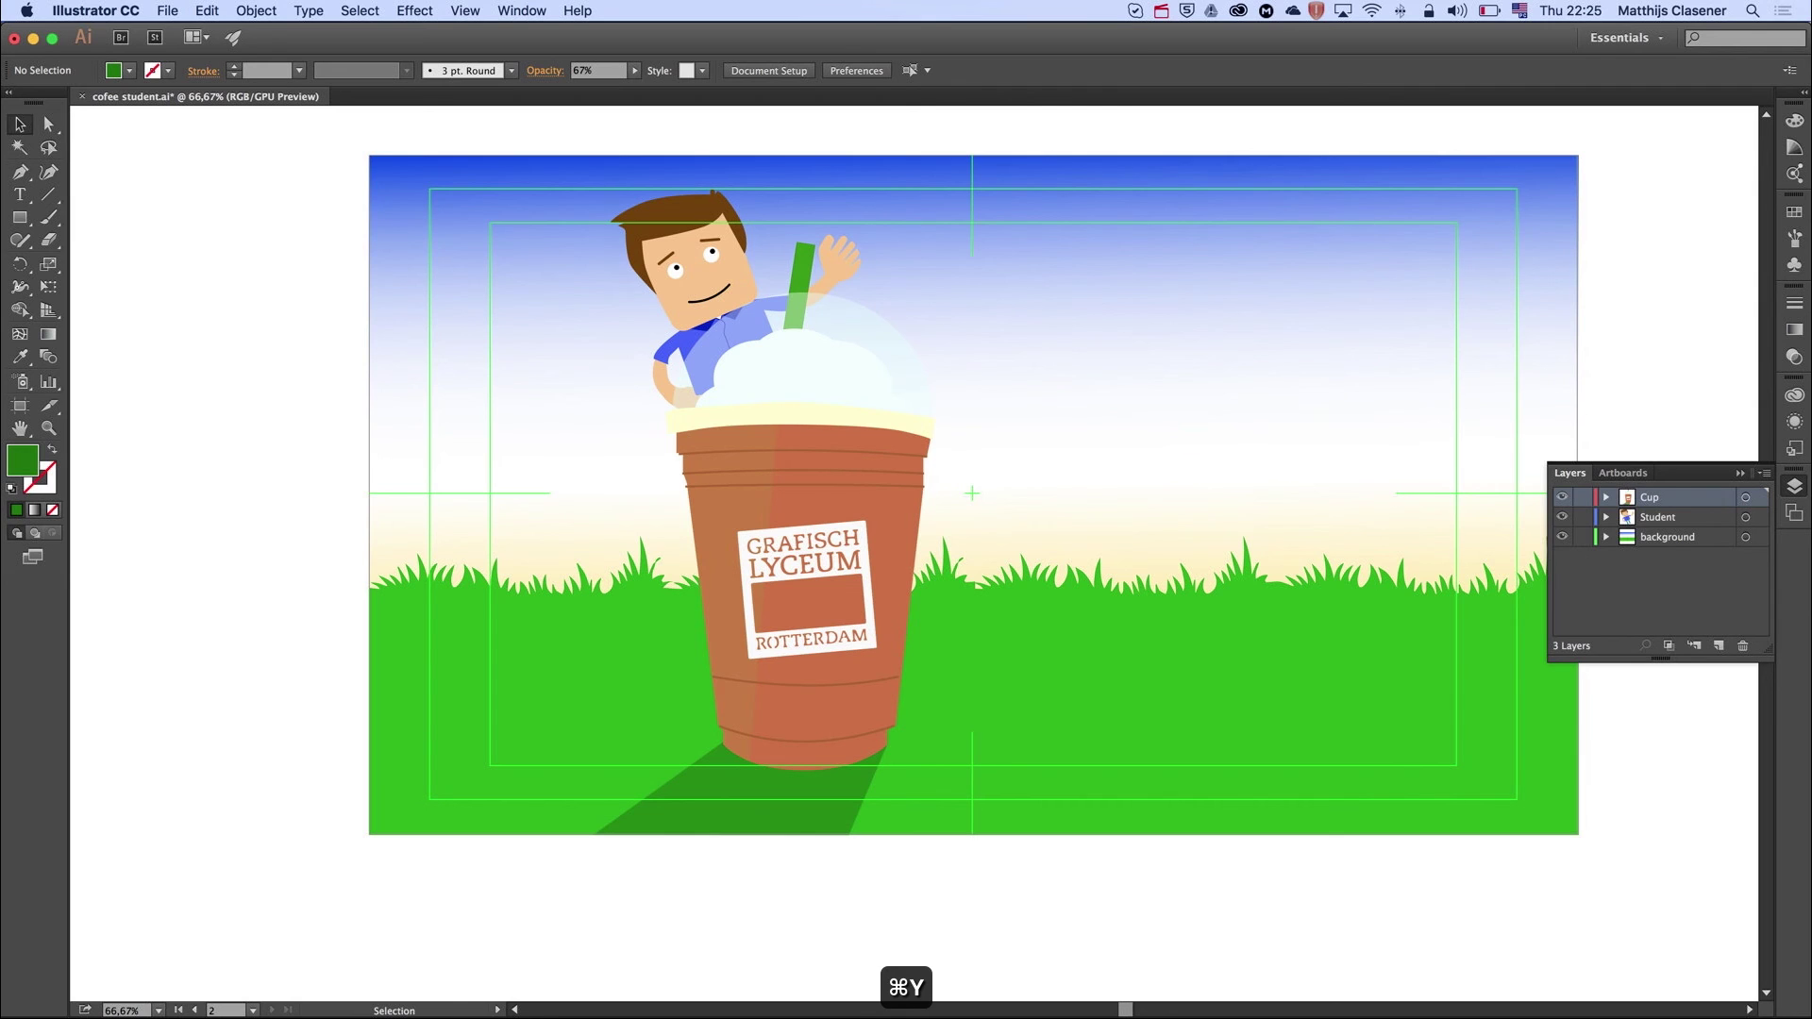
click(49, 429)
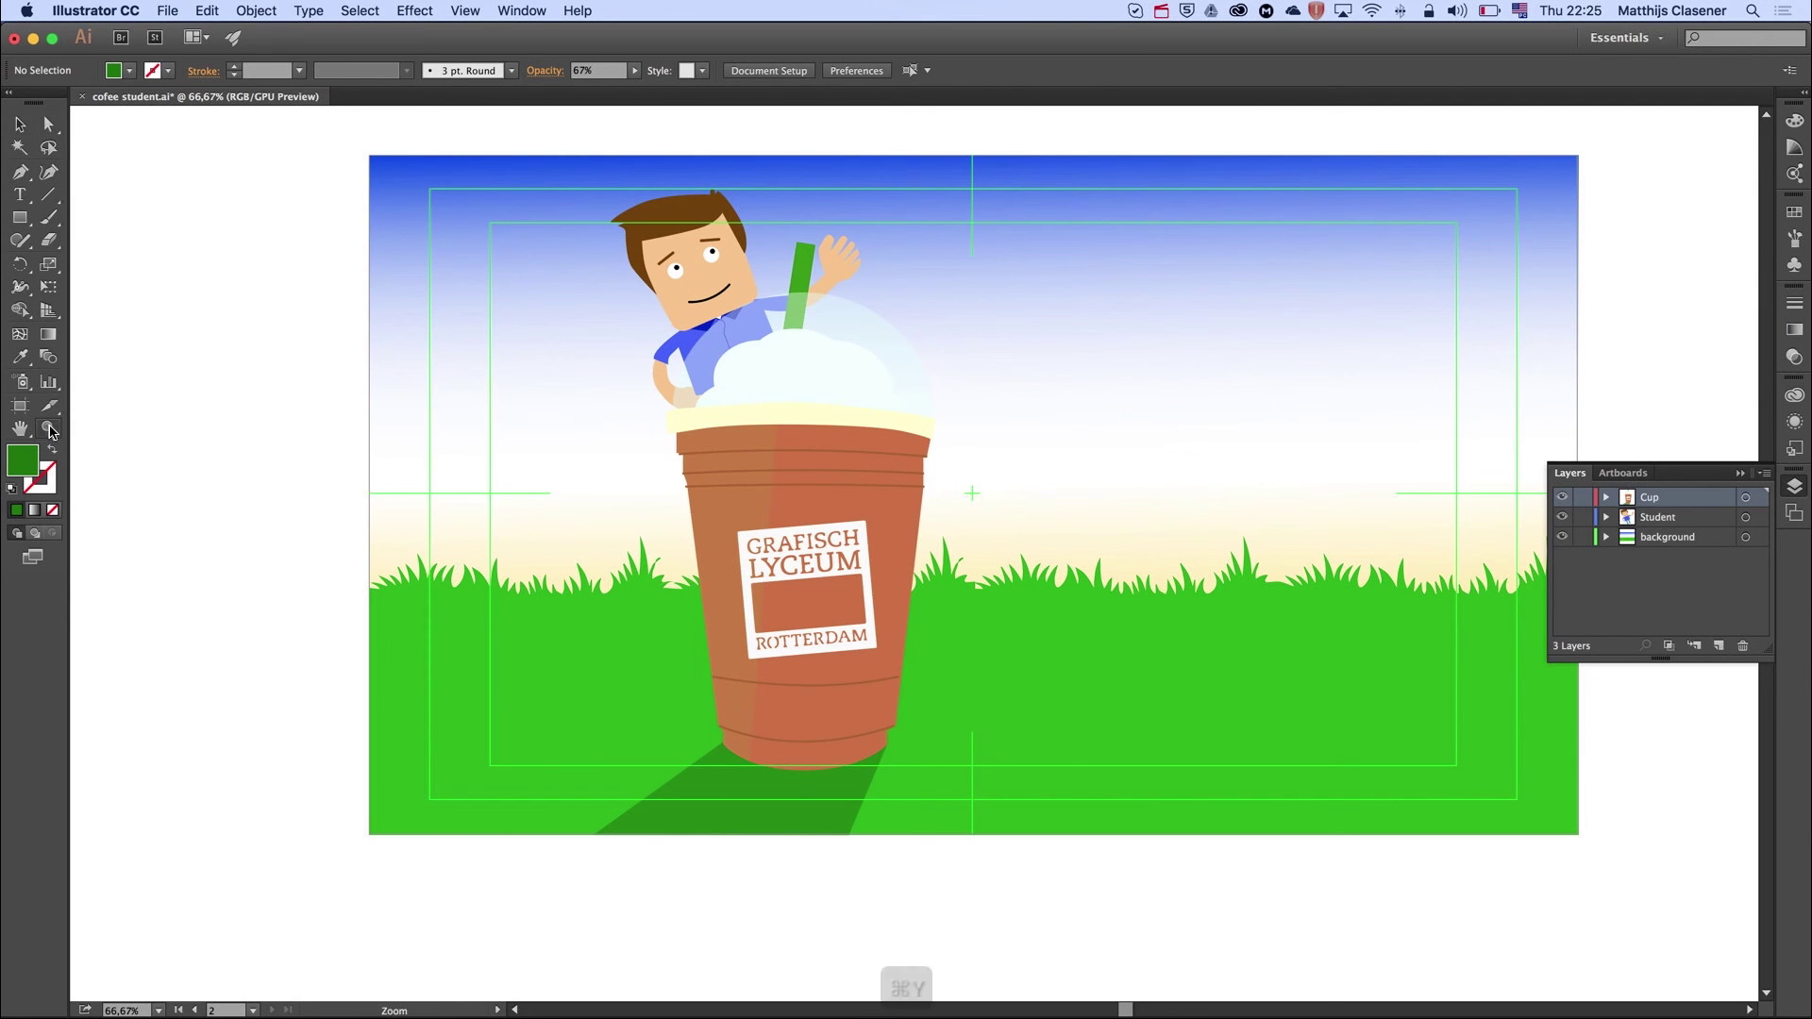
click(944, 604)
click(894, 579)
click(895, 579)
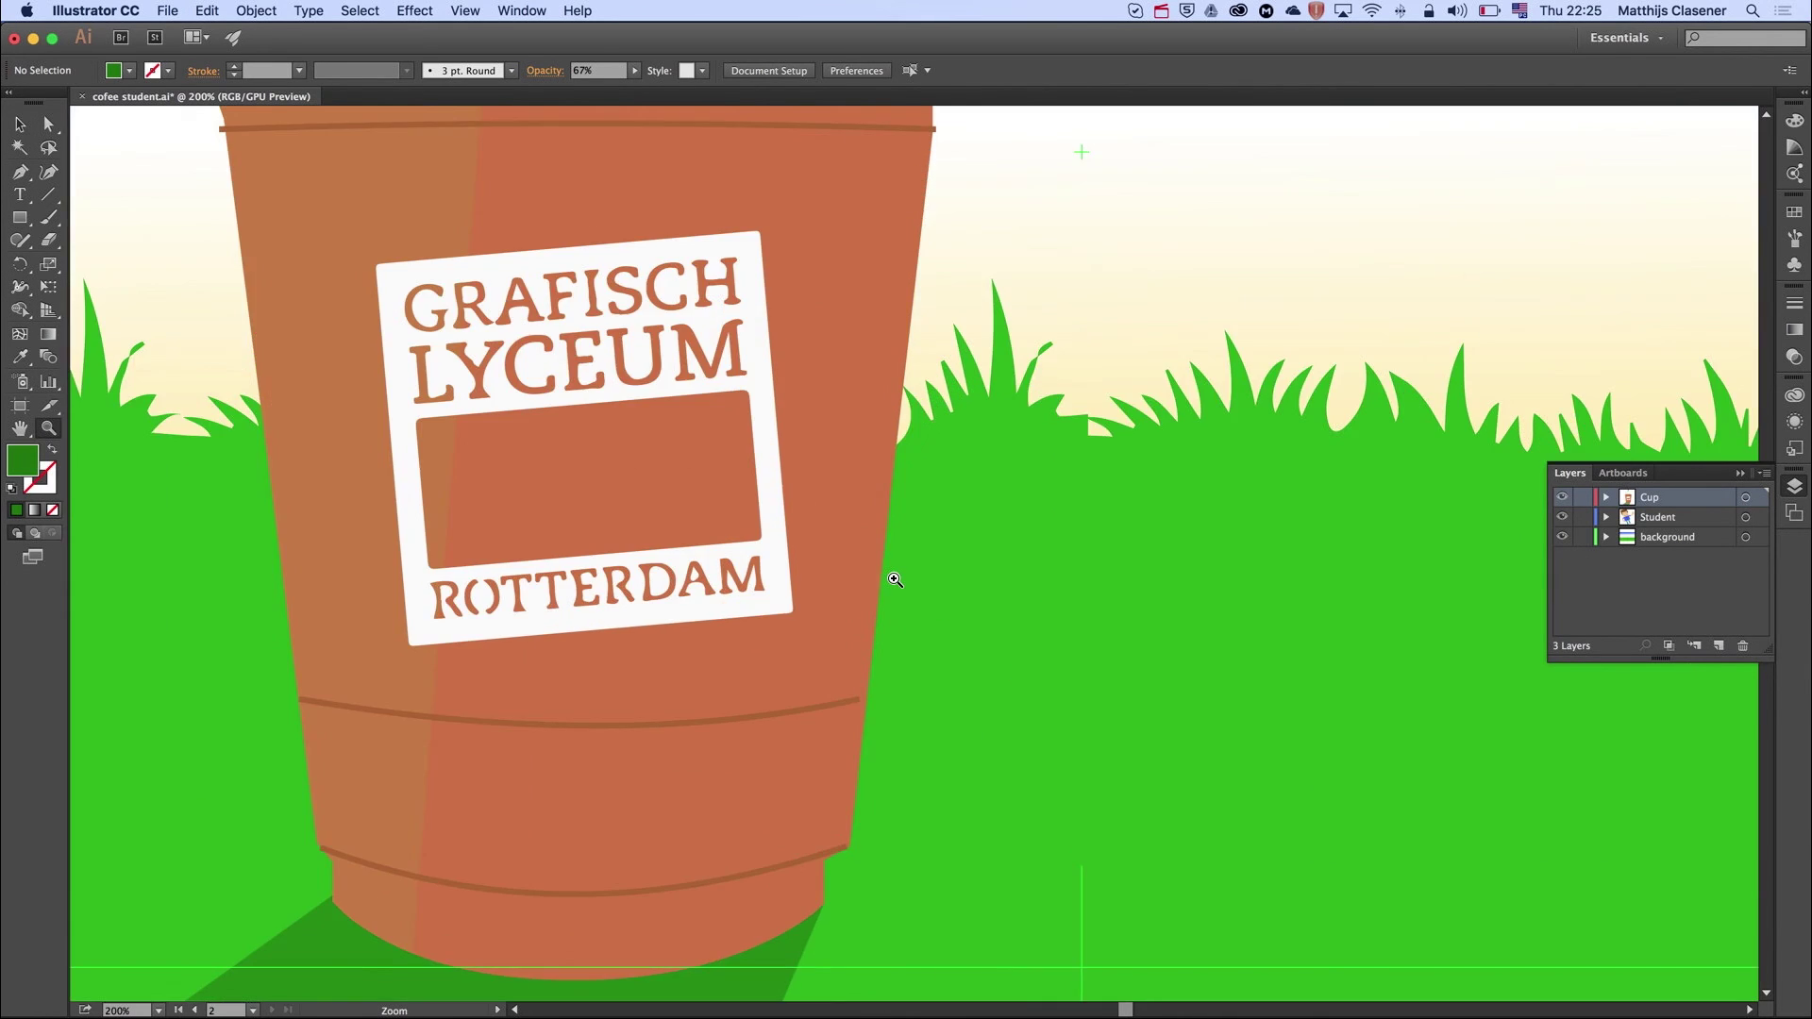
click(895, 579)
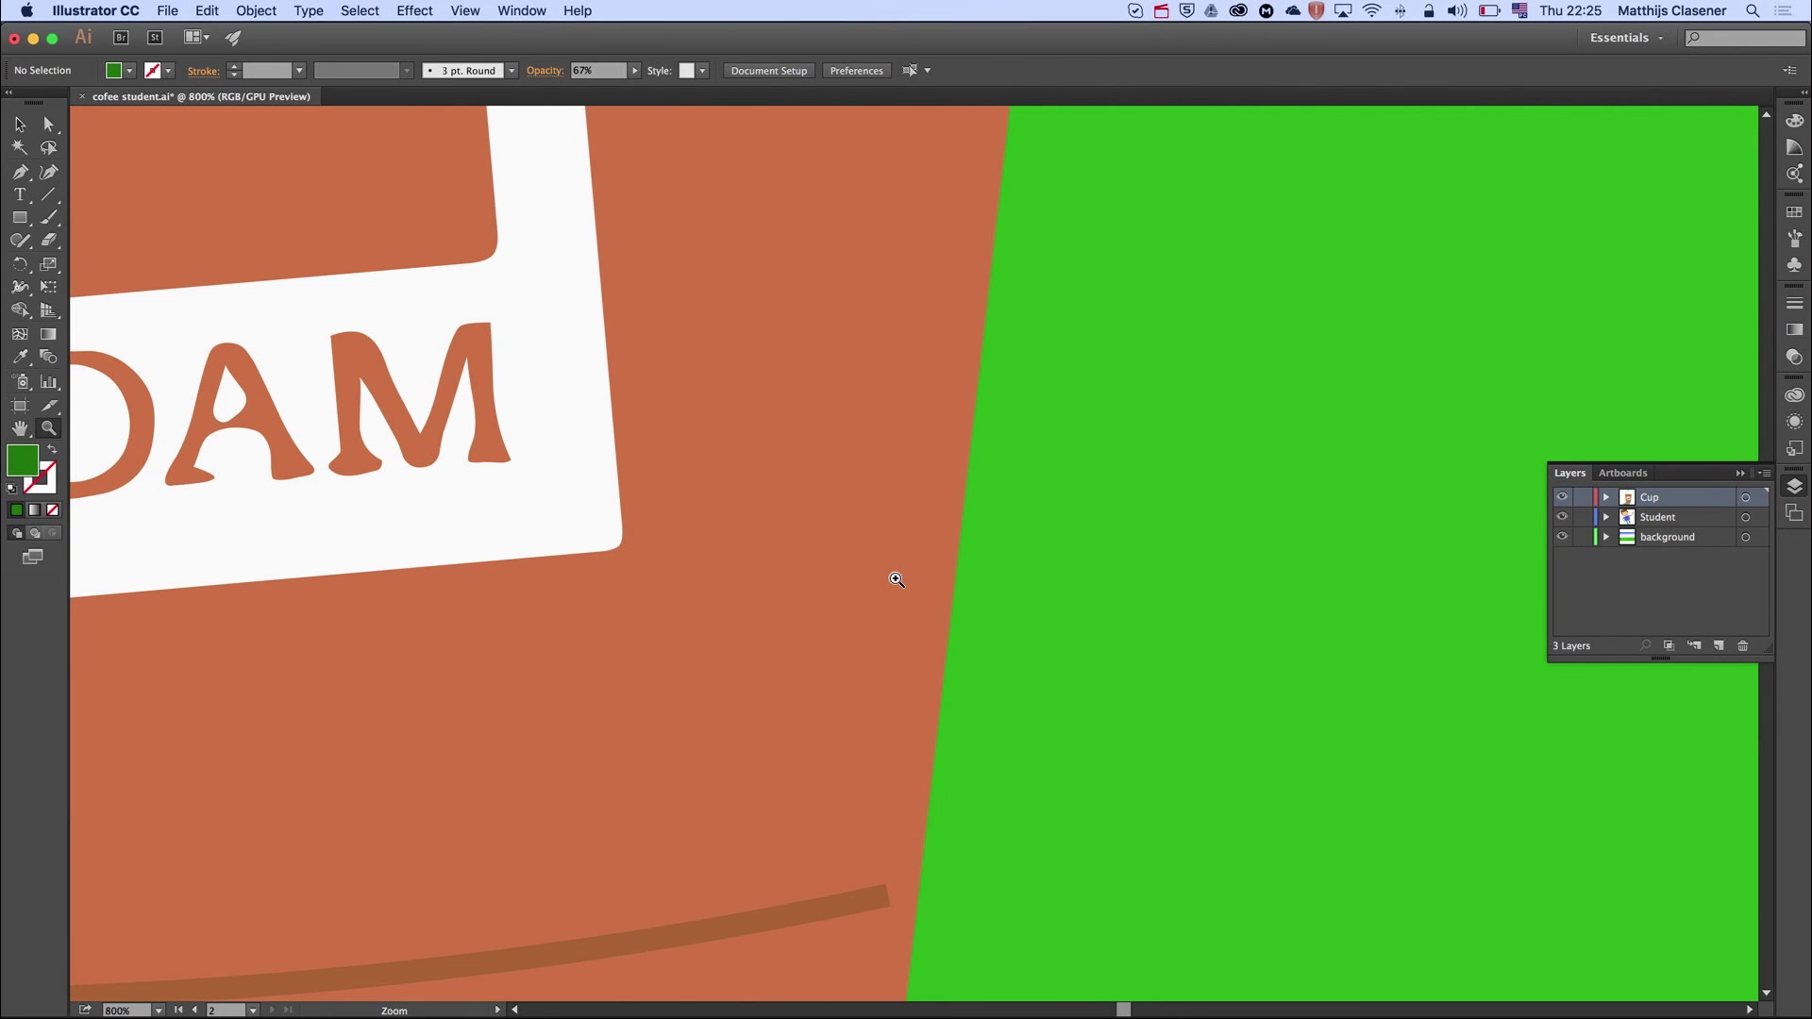
key(super+0)
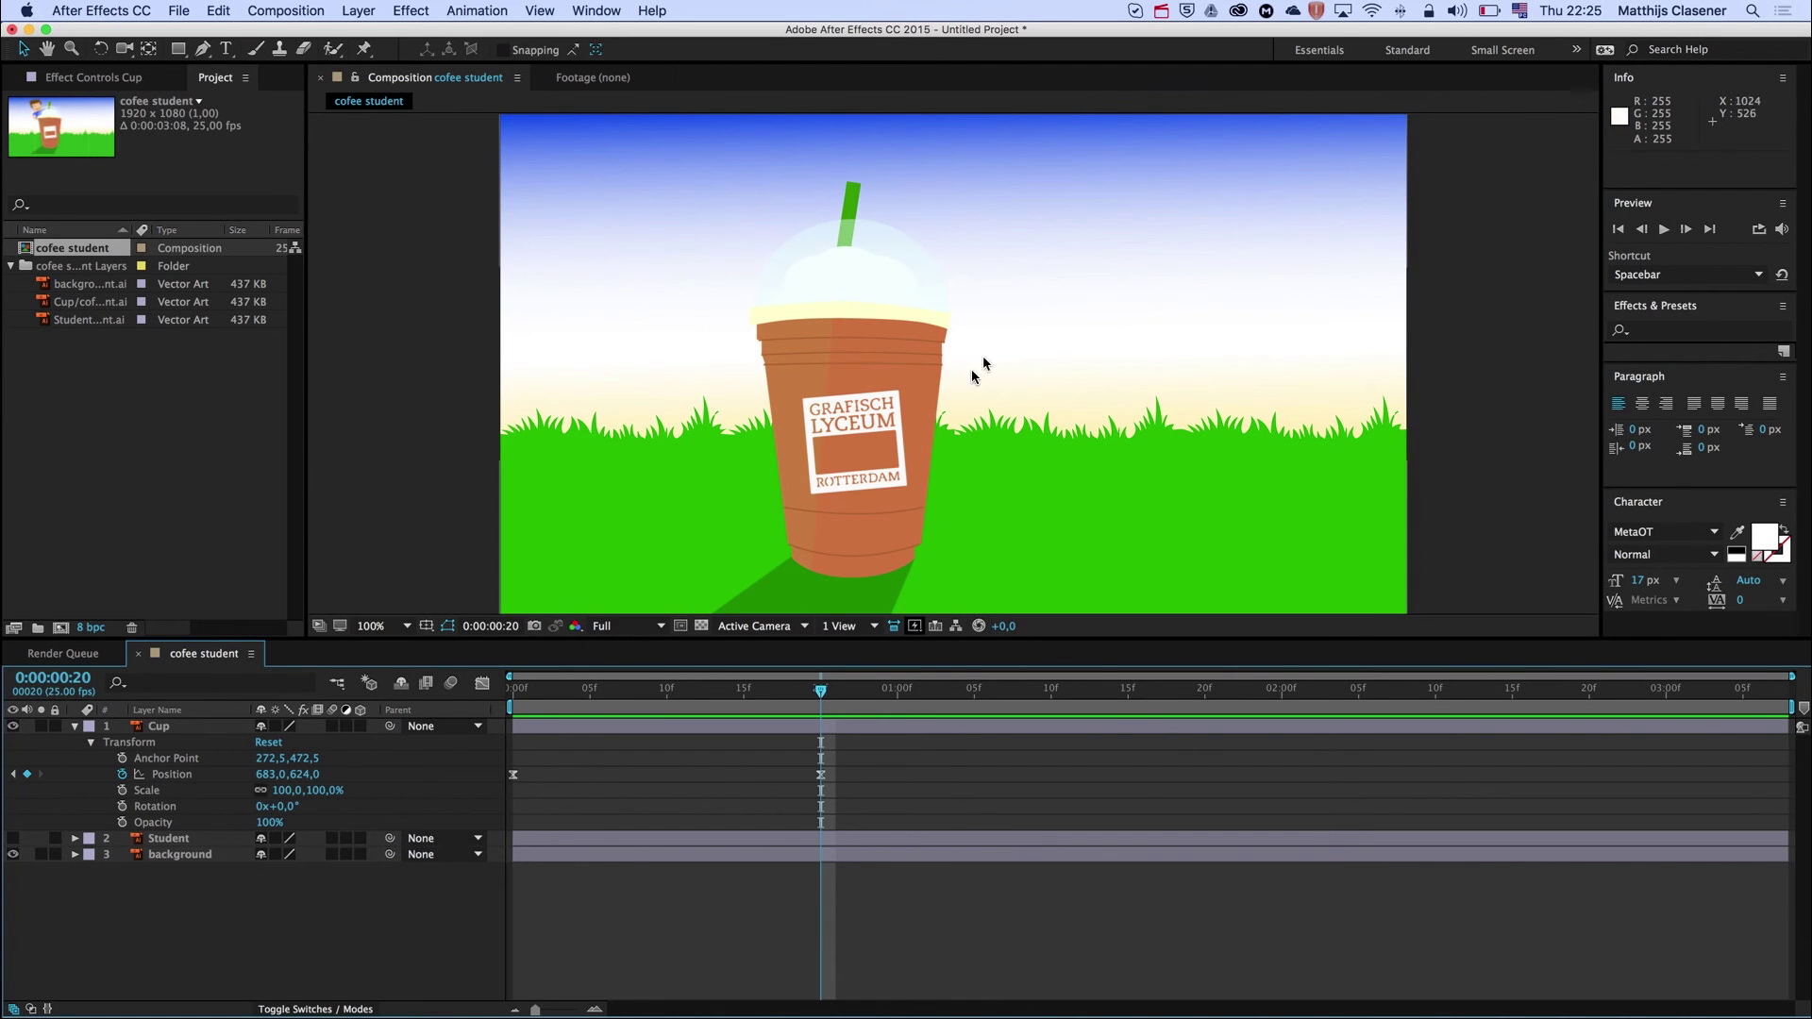
scroll(953, 451, down, 7)
scroll(954, 451, up, 11)
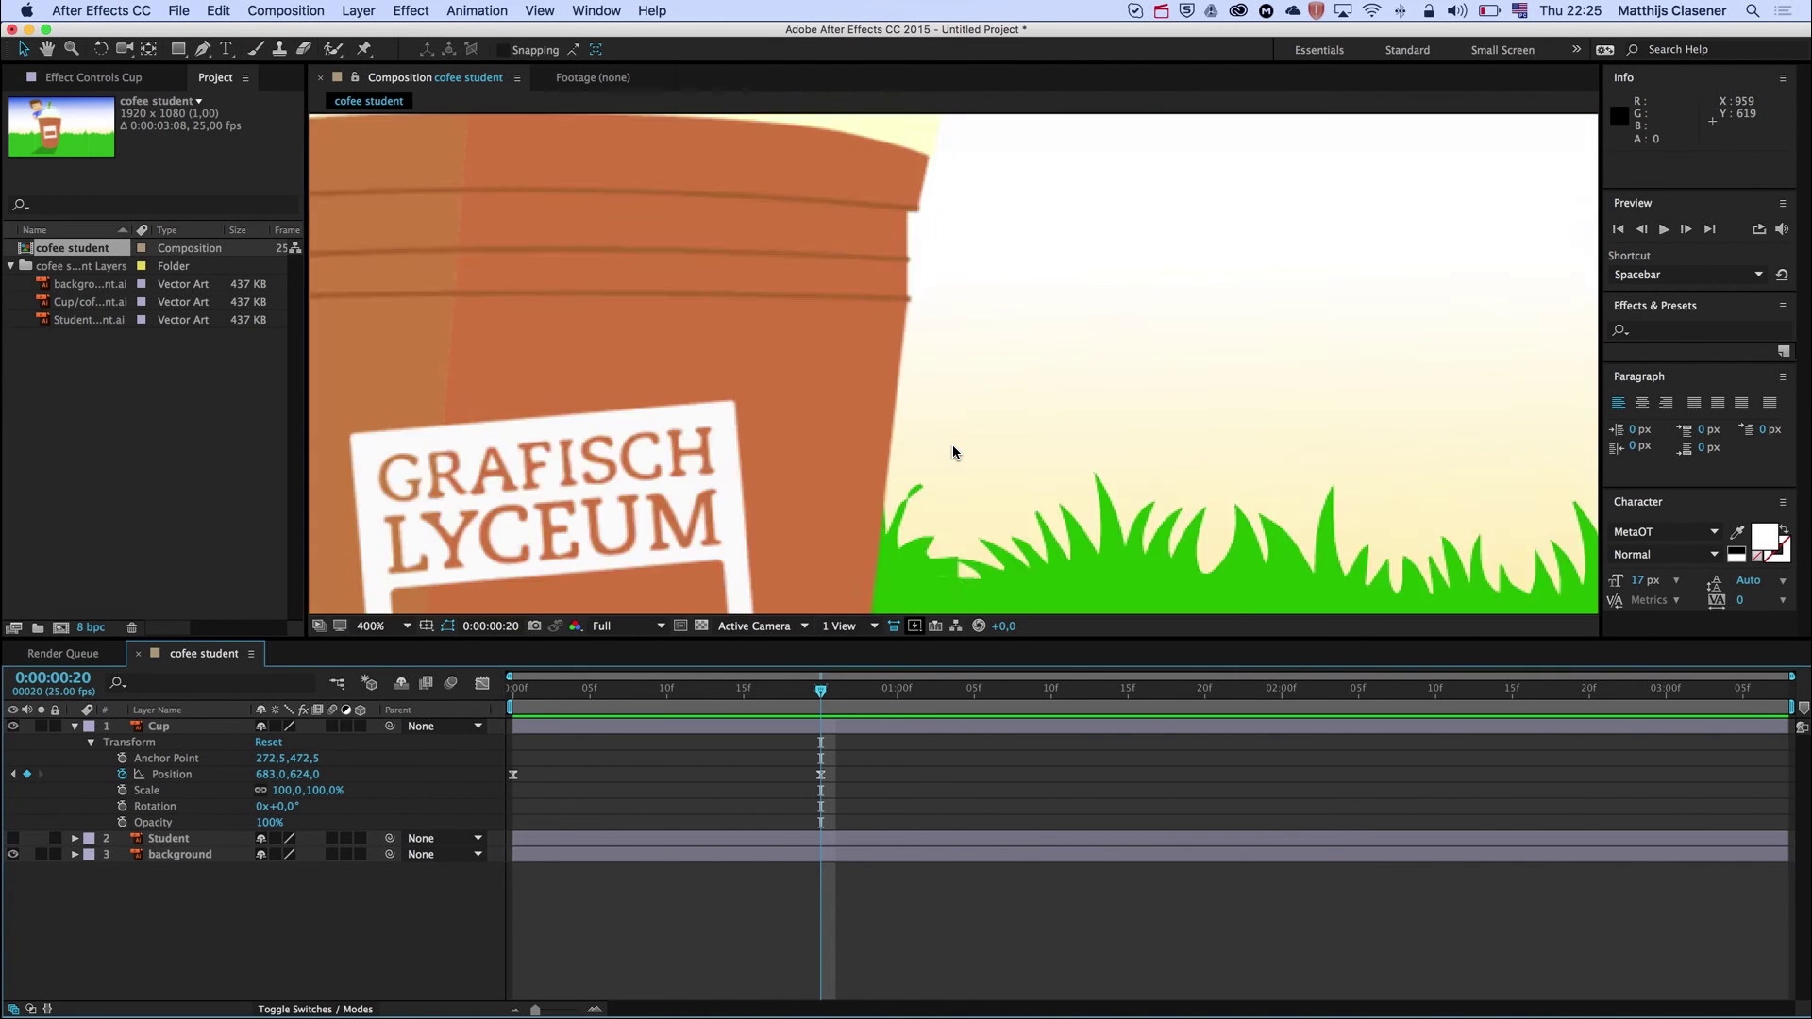
scroll(817, 531, down, 10)
key(slash)
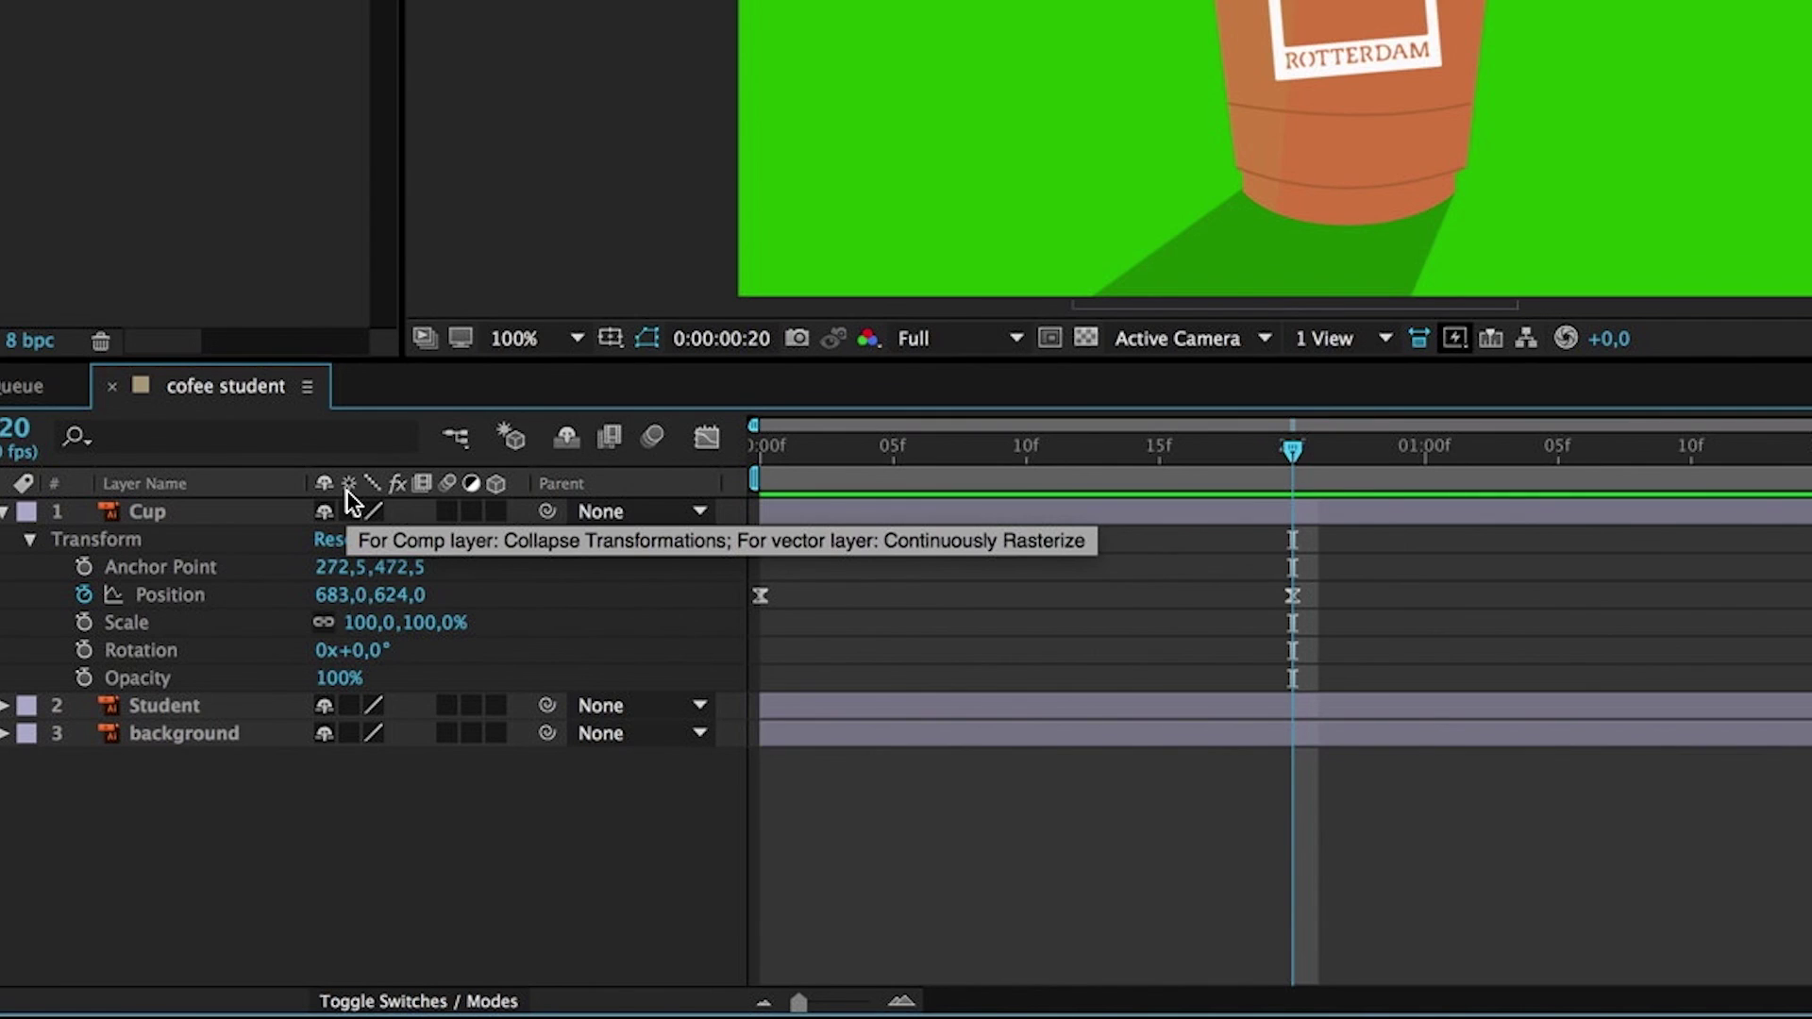
Enable the Cup layer's Collapse/Continuously Rasterize switch and turn the Student layer's visibility back on.
click(349, 511)
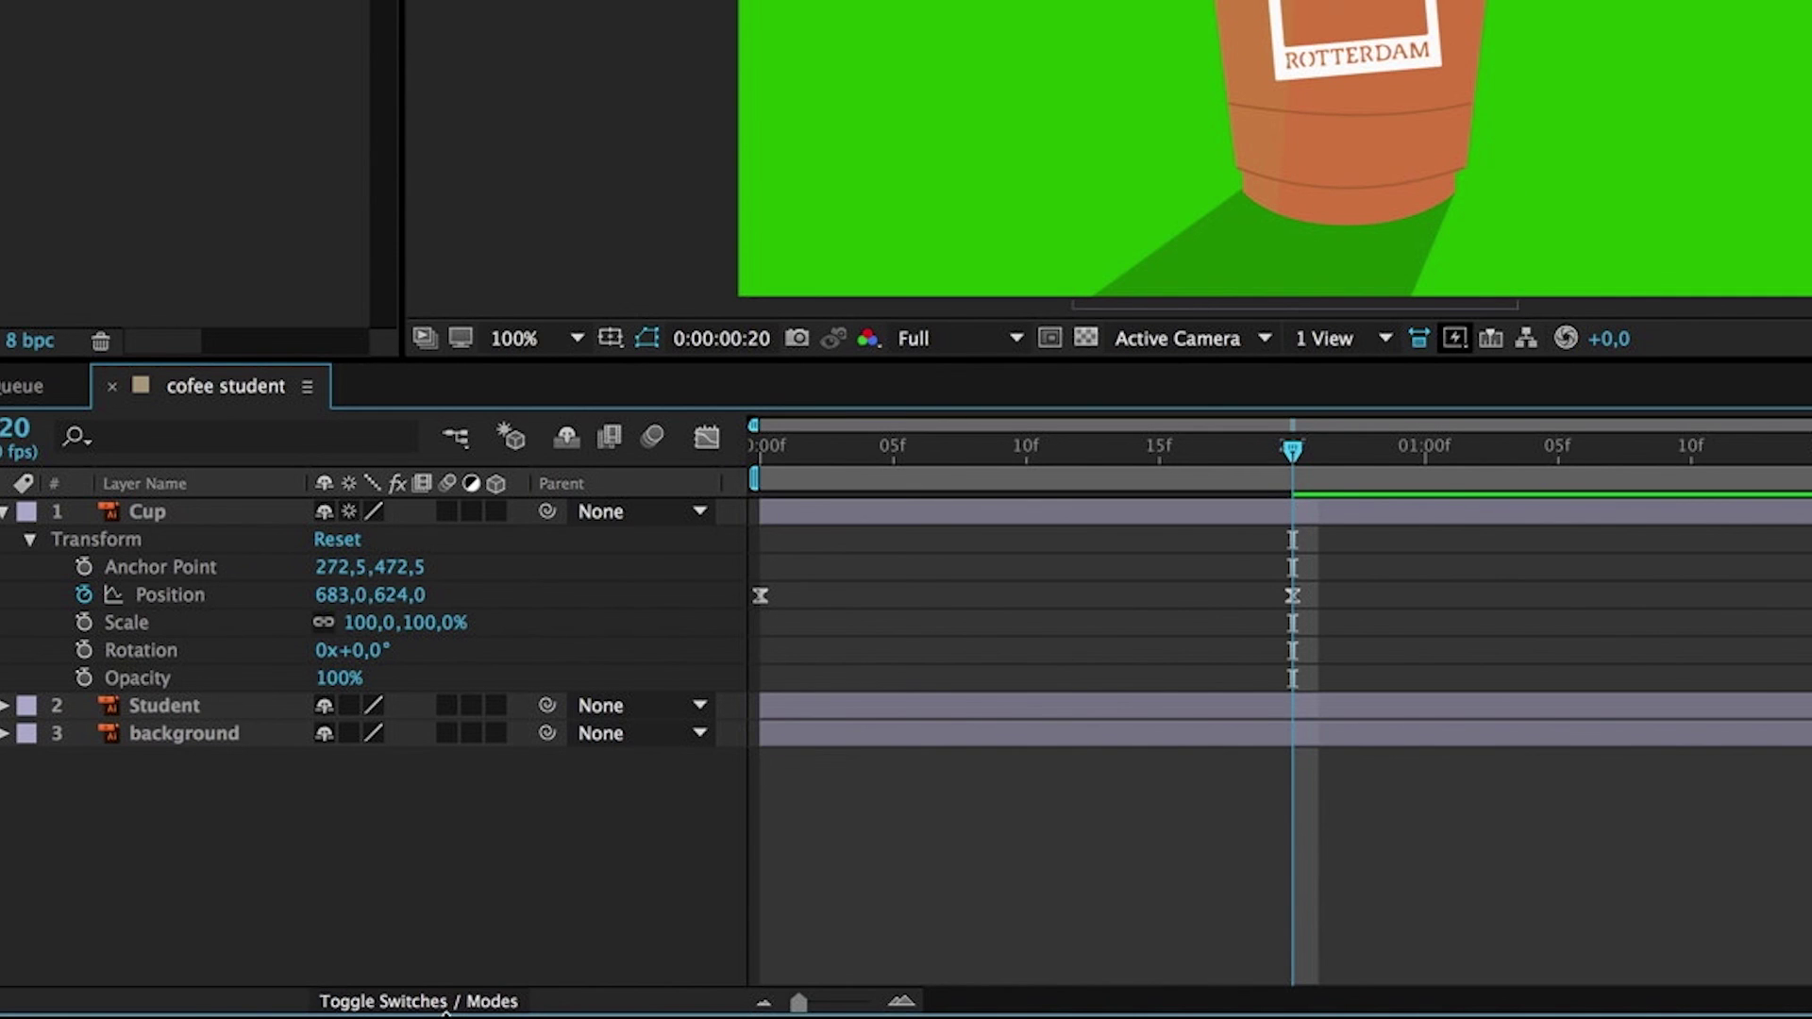
click(436, 1006)
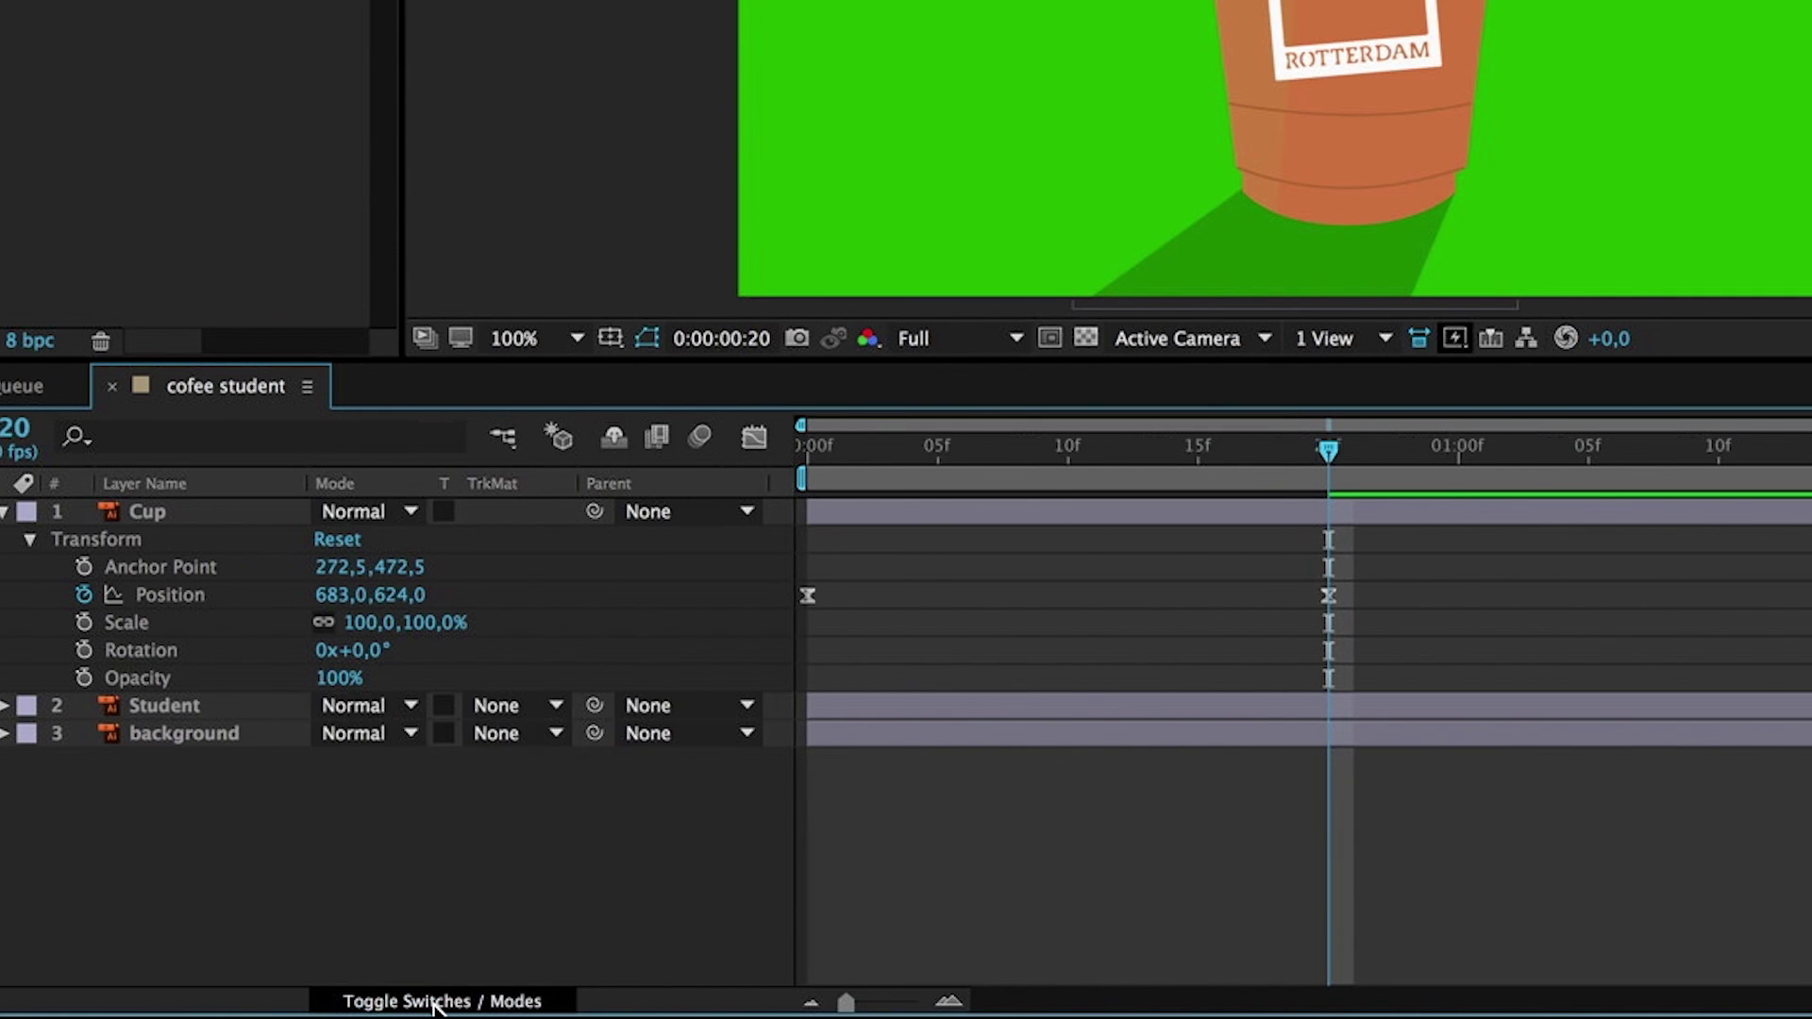
click(436, 1006)
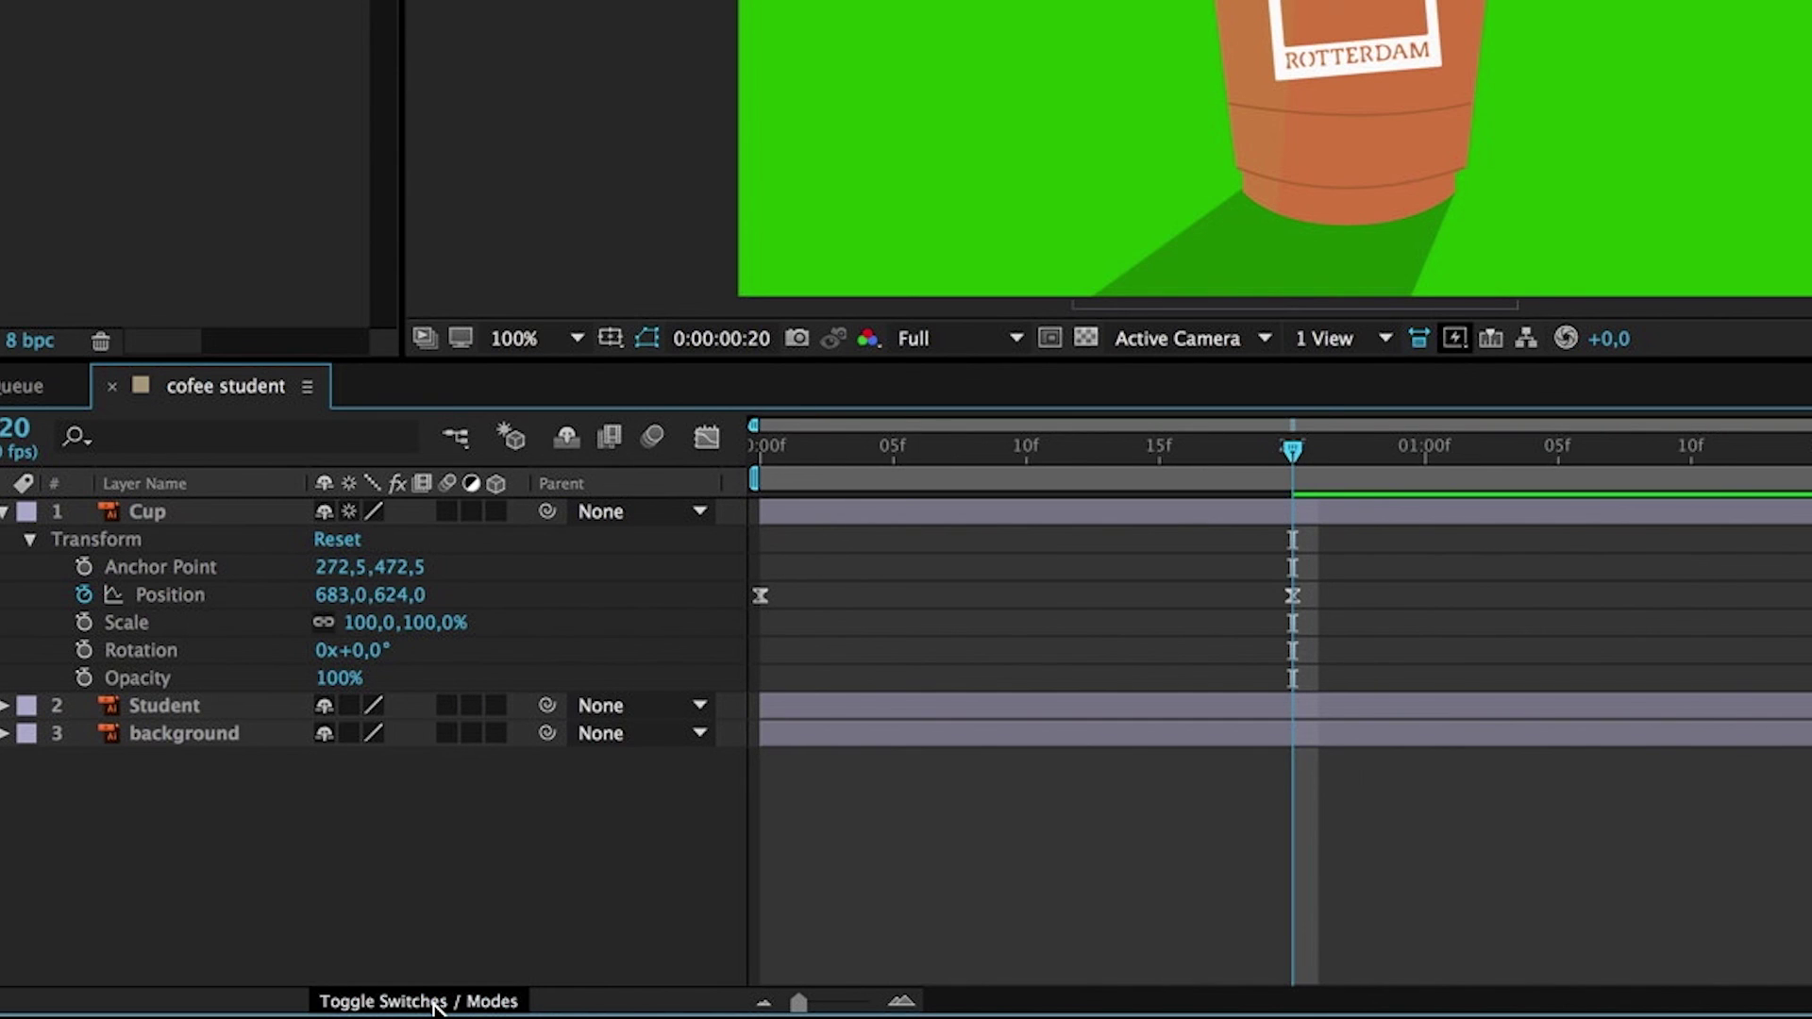
click(436, 1006)
click(436, 1006)
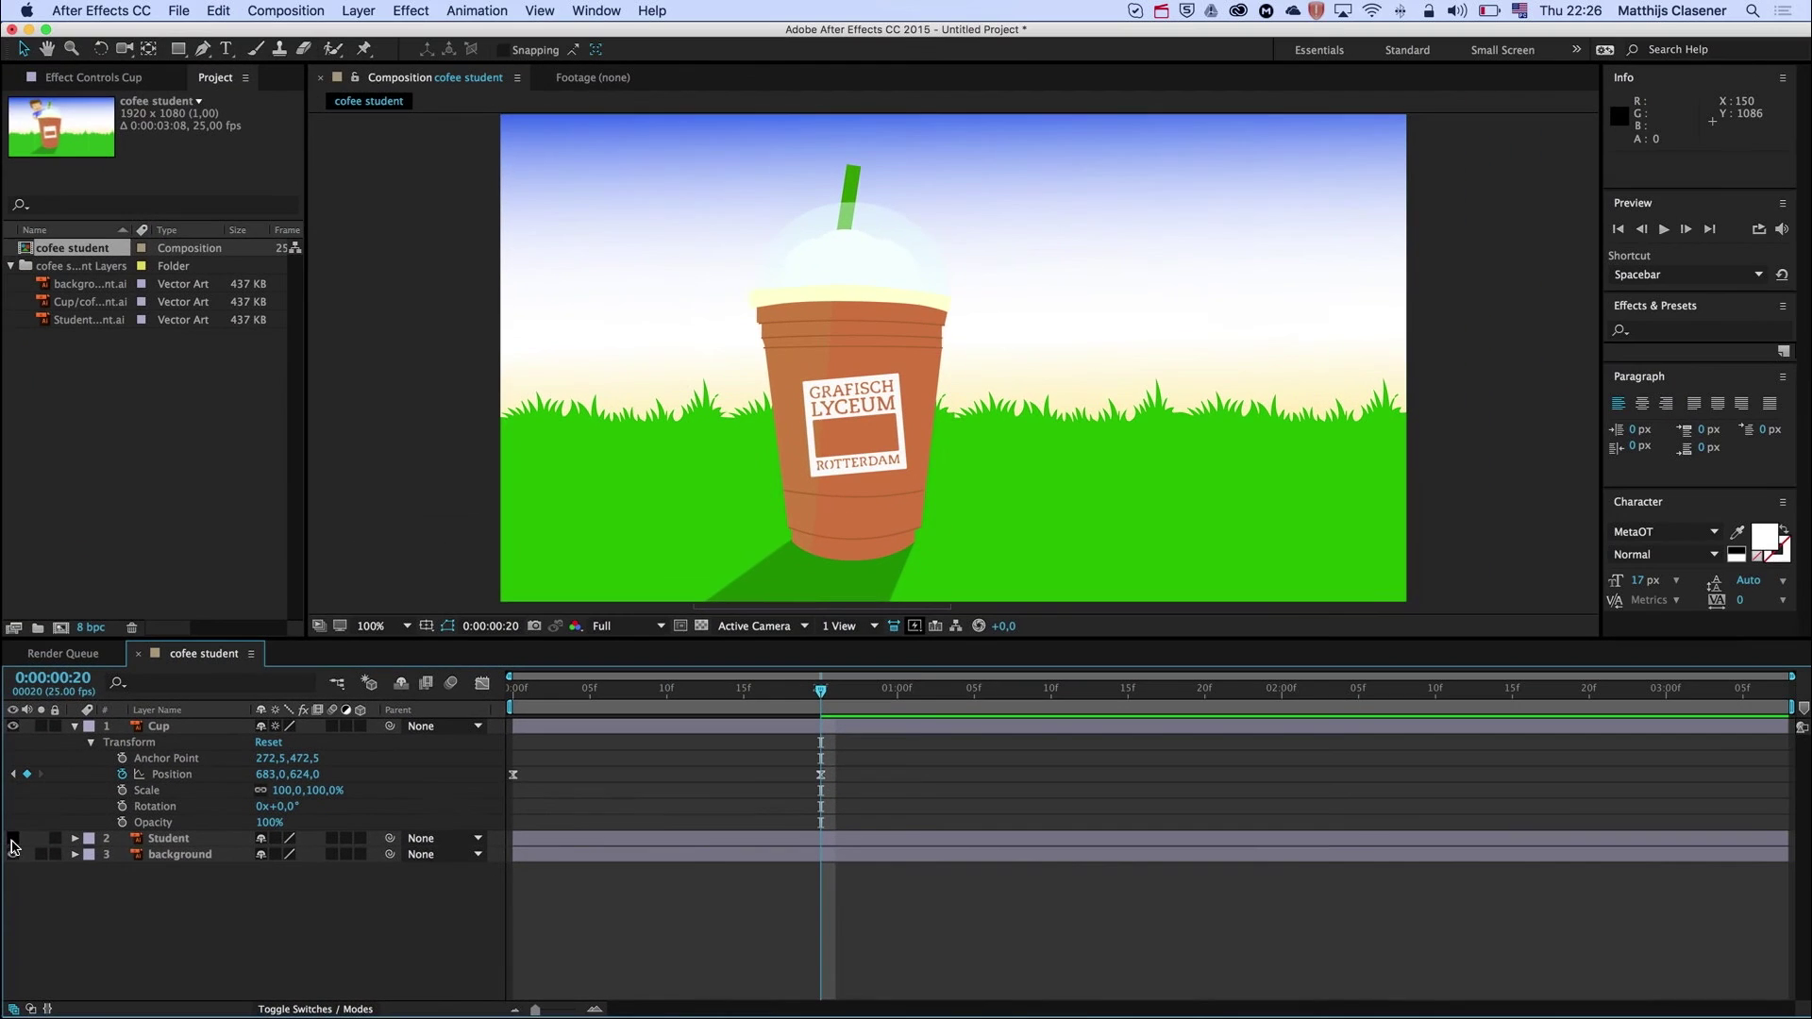
click(12, 839)
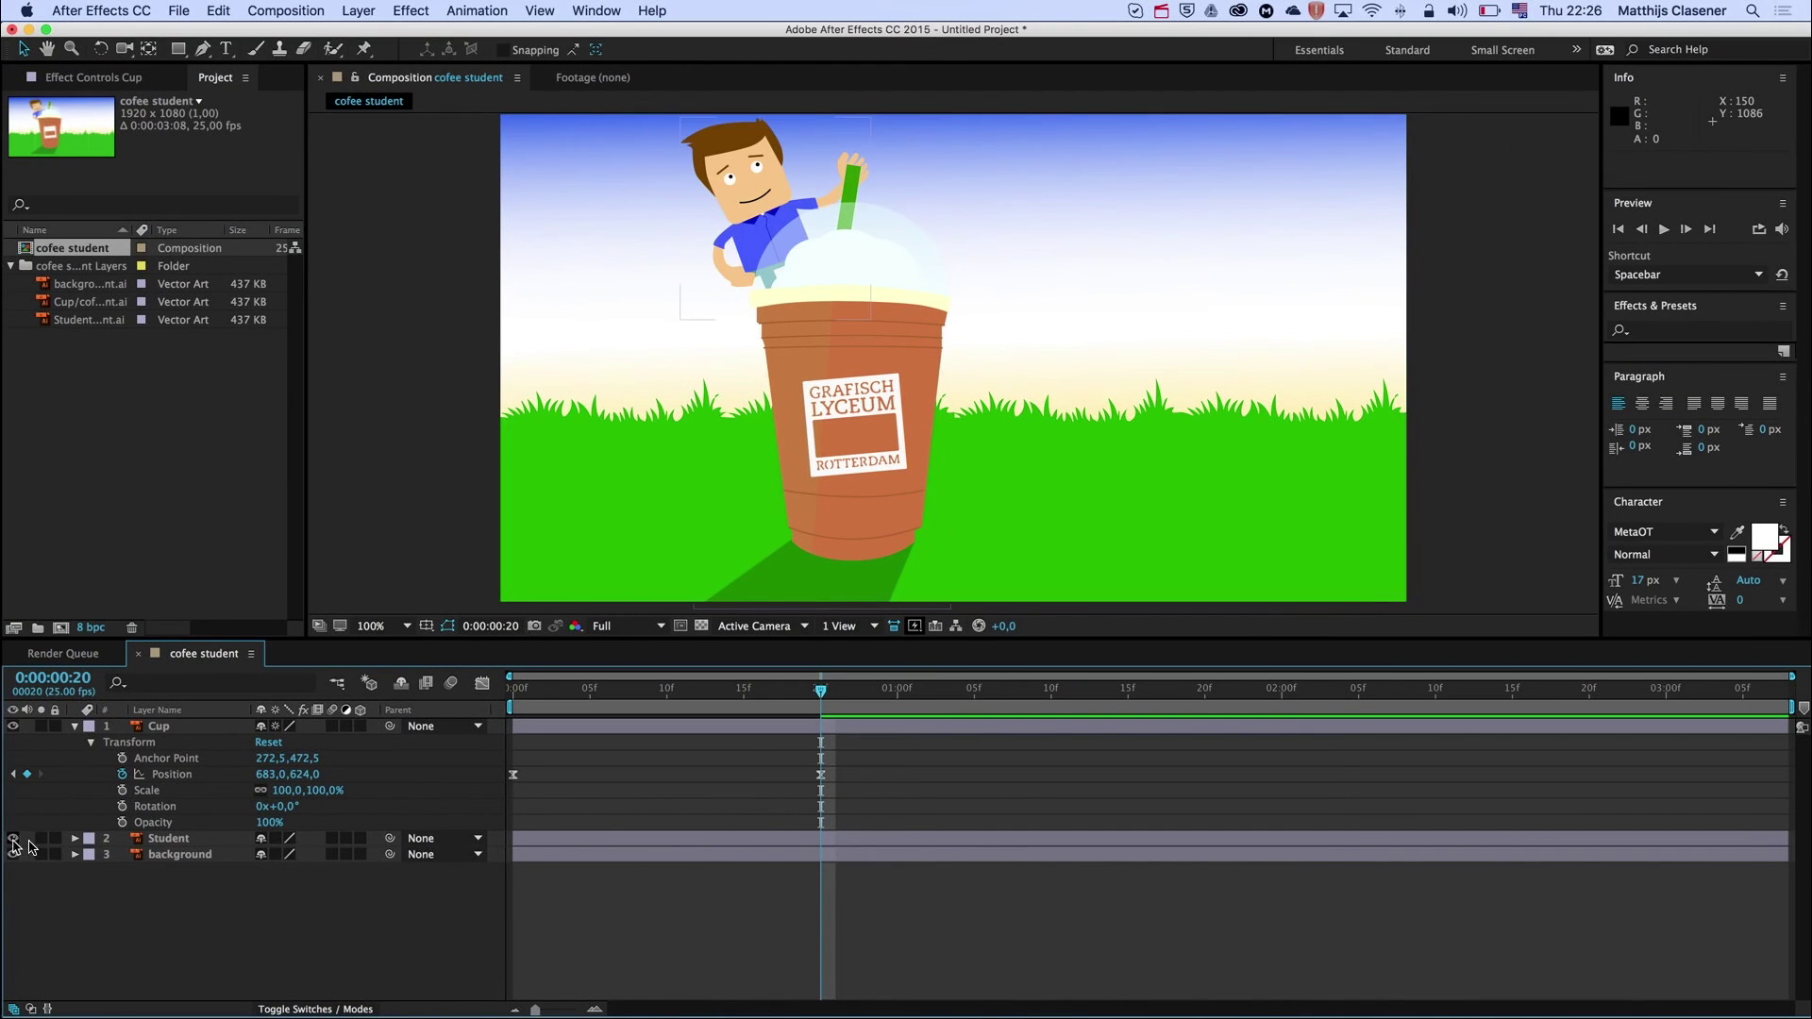